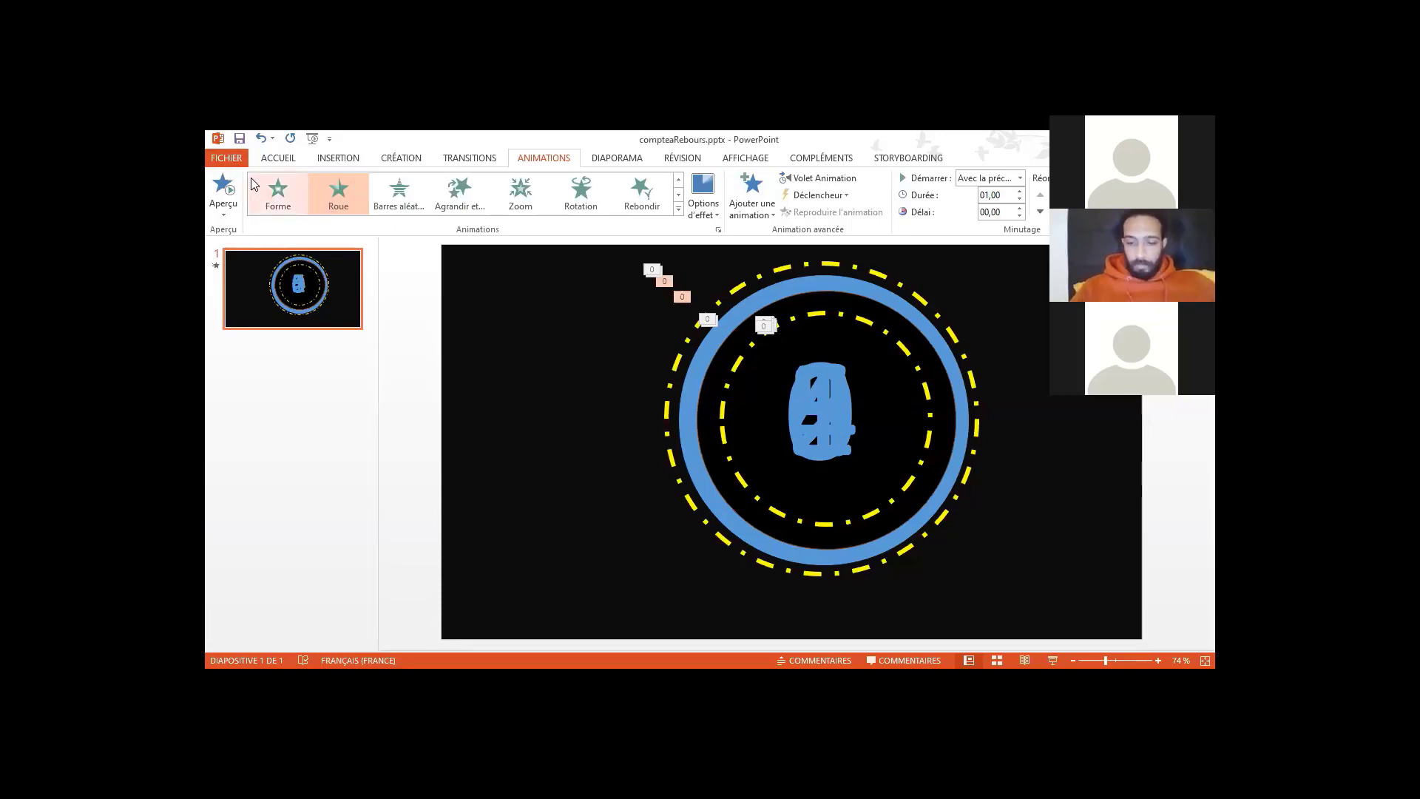
Create a new blank presentation and give its slide a black background
{"action": "left_click", "coordinate": [231, 160]}
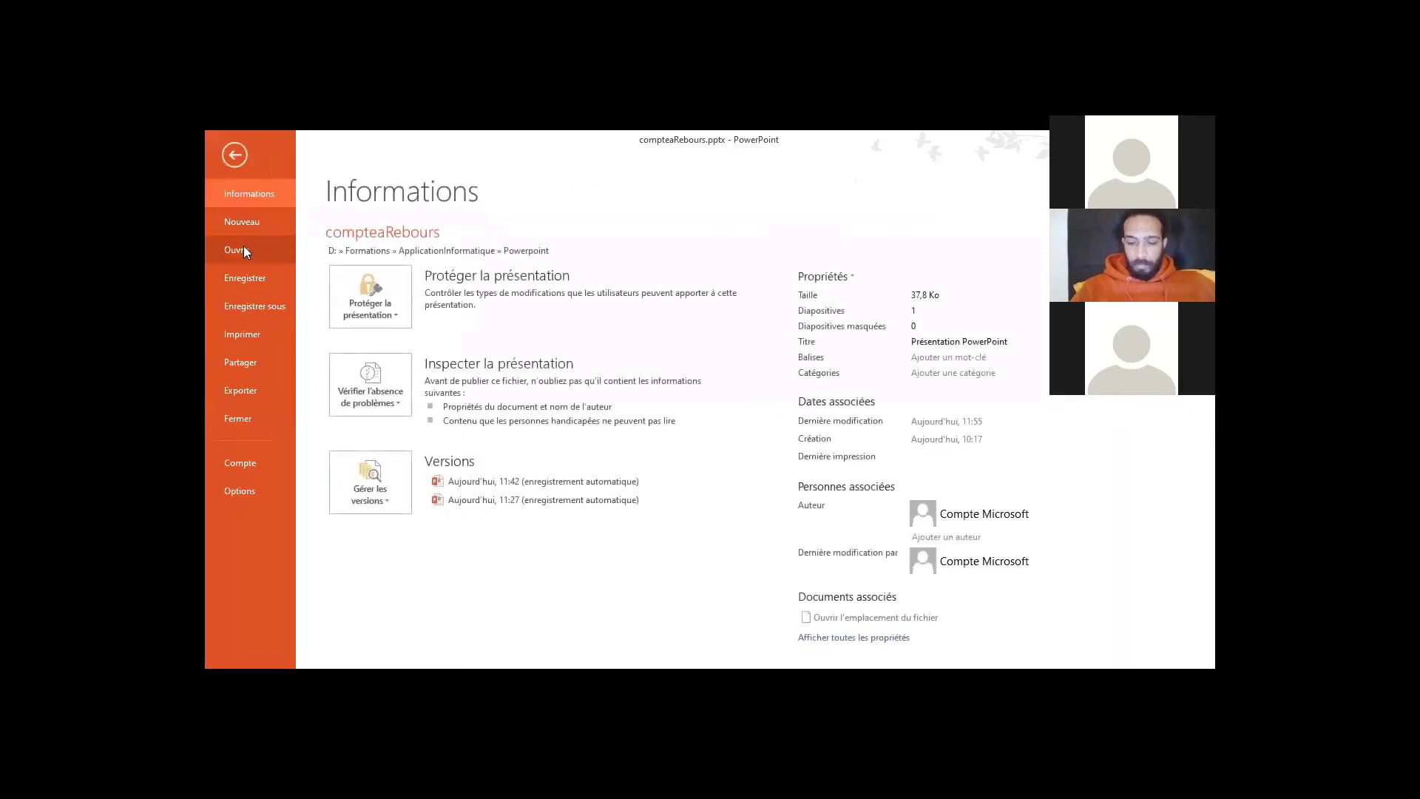
{"action": "left_click", "coordinate": [251, 226]}
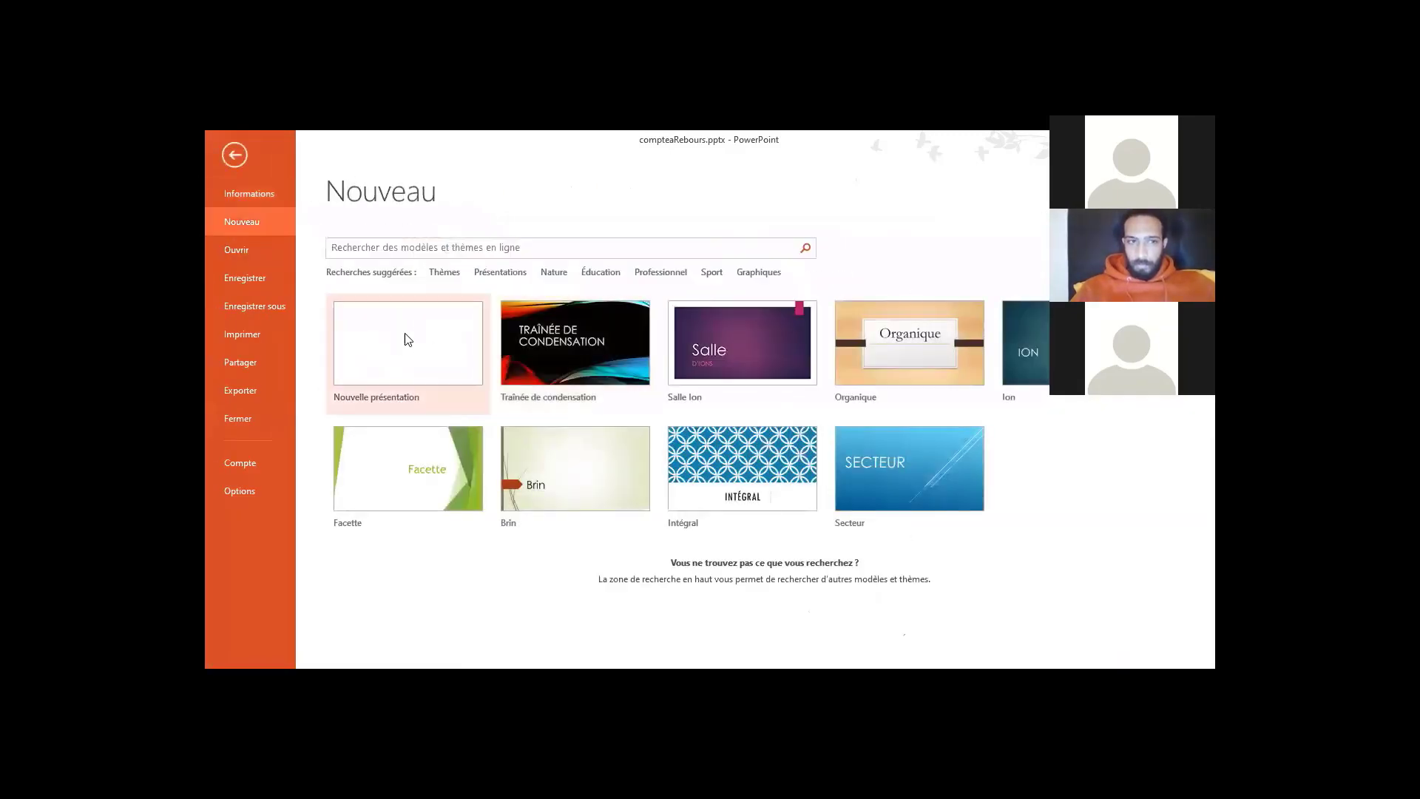
{"action": "left_click", "coordinate": [402, 334]}
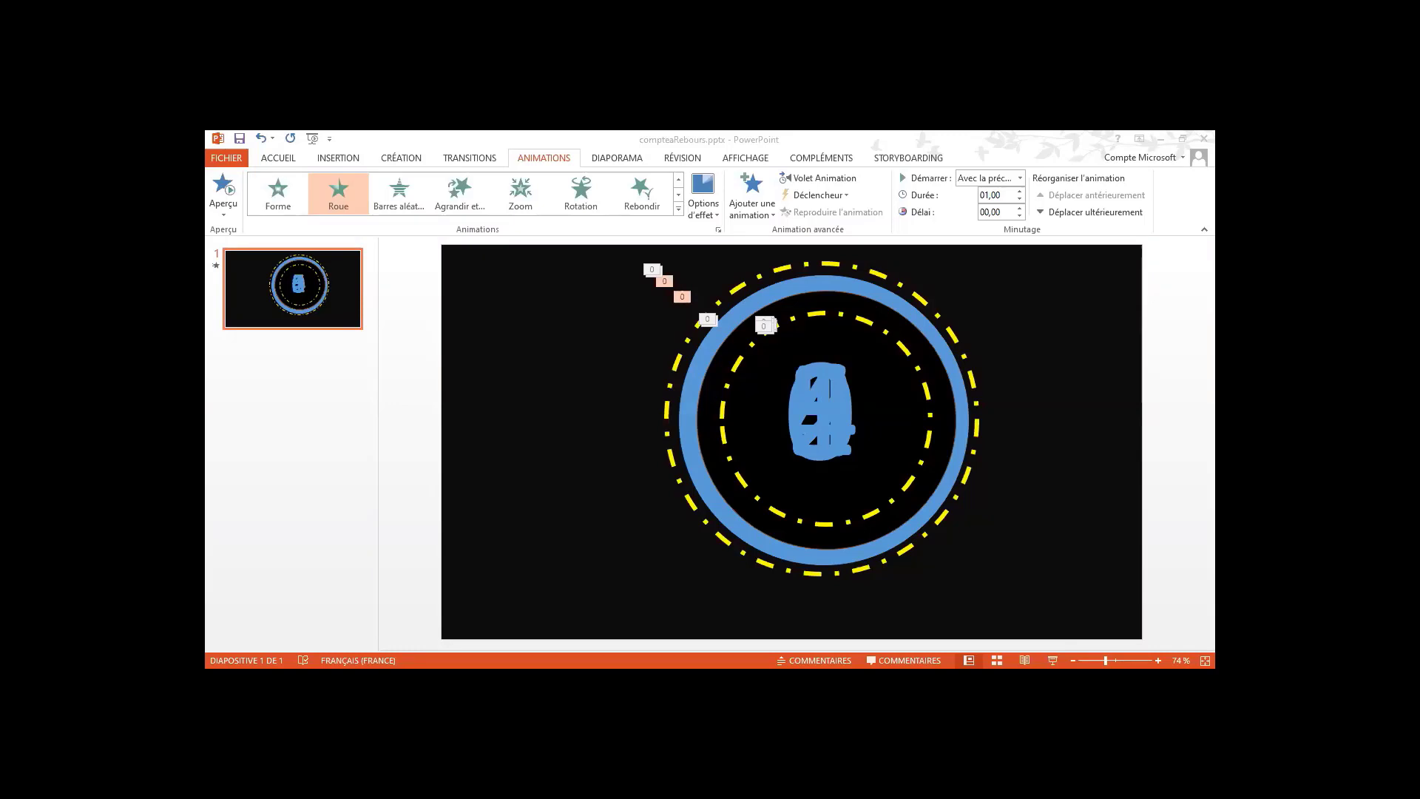
{"action": "left_click", "coordinate": [1194, 432]}
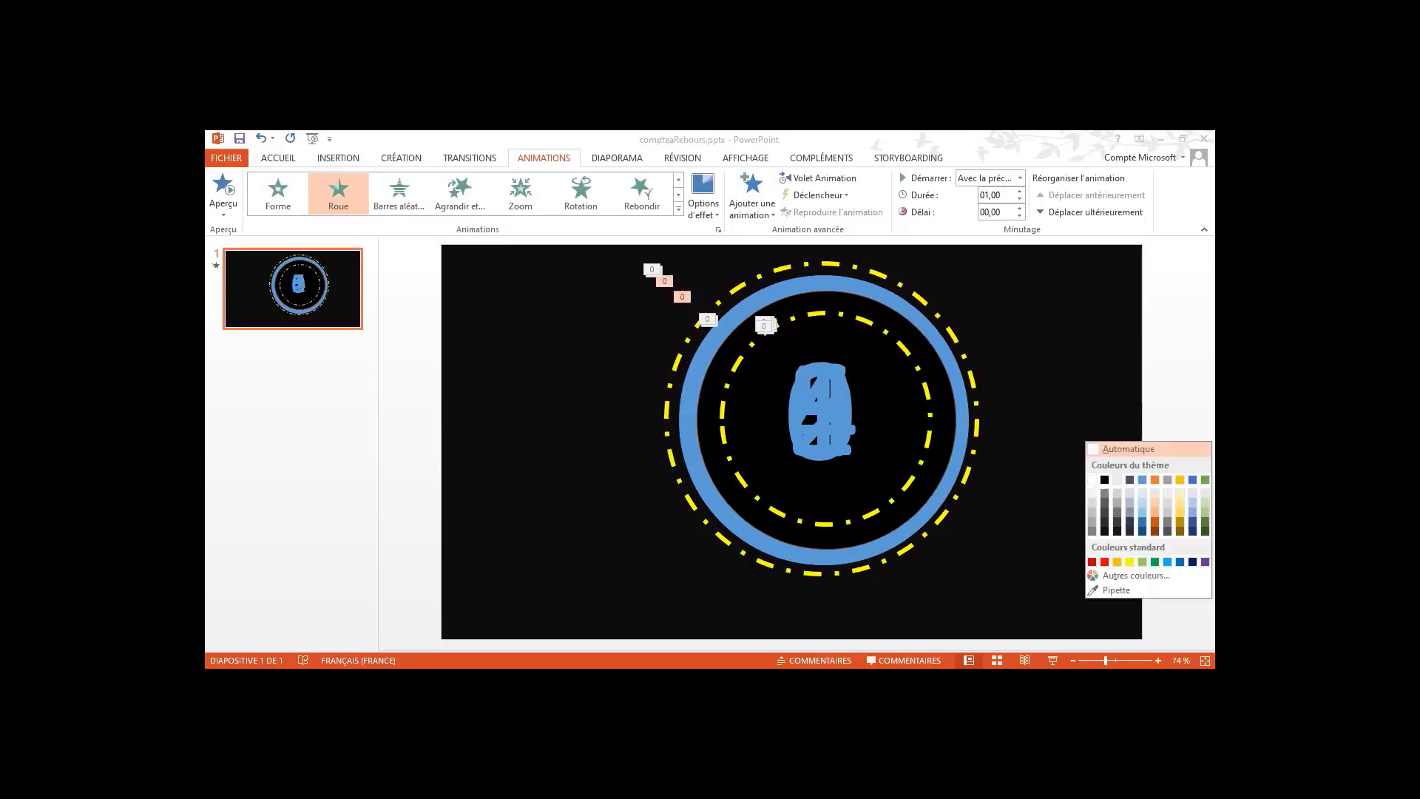
{"action": "left_click", "coordinate": [1149, 449]}
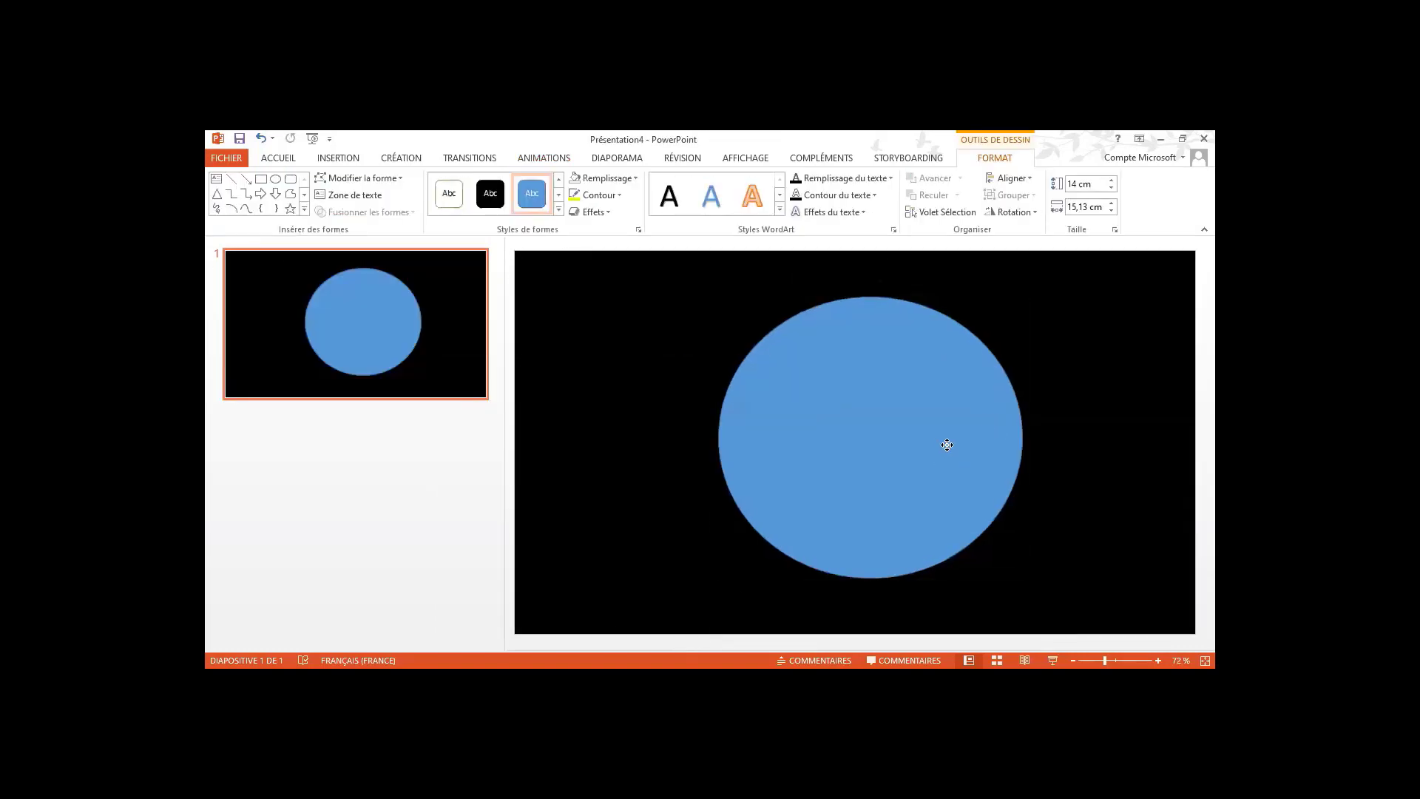
Shift the blue ellipse slightly toward the slide's centre and set its width to 14 cm
{"action": "left_click", "coordinate": [338, 158]}
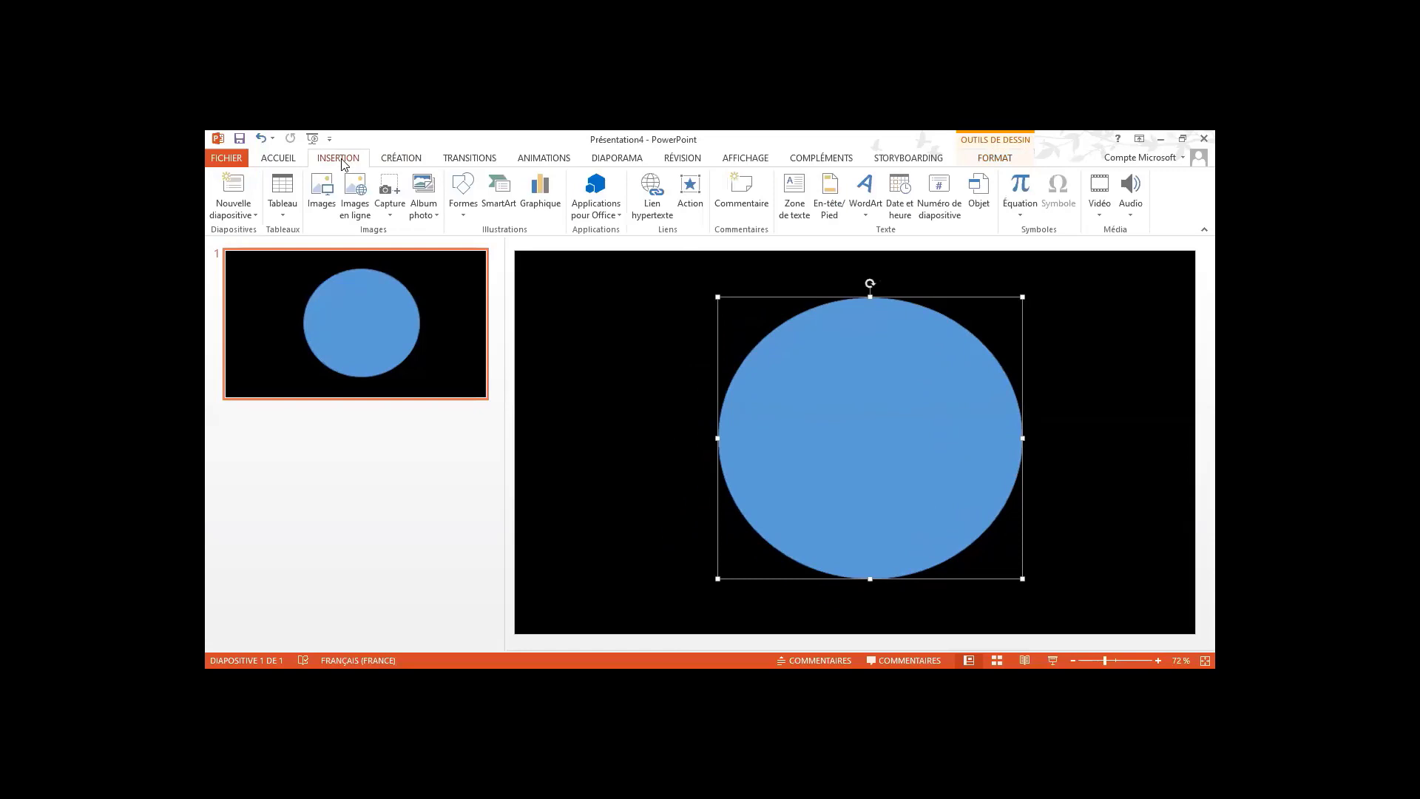
{"action": "left_click", "coordinate": [466, 214]}
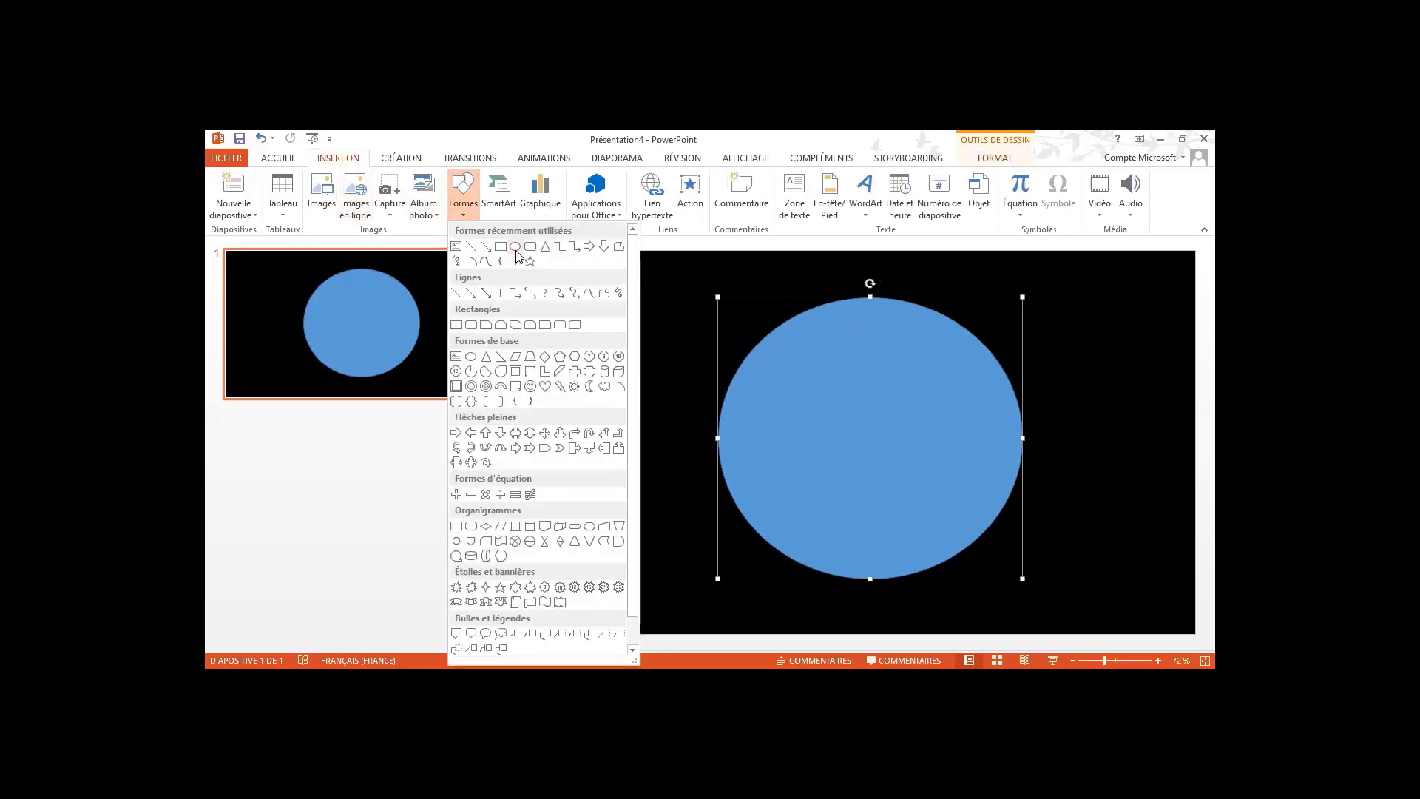
{"action": "left_click_drag", "start_coordinate": [875, 431], "coordinate": [858, 434]}
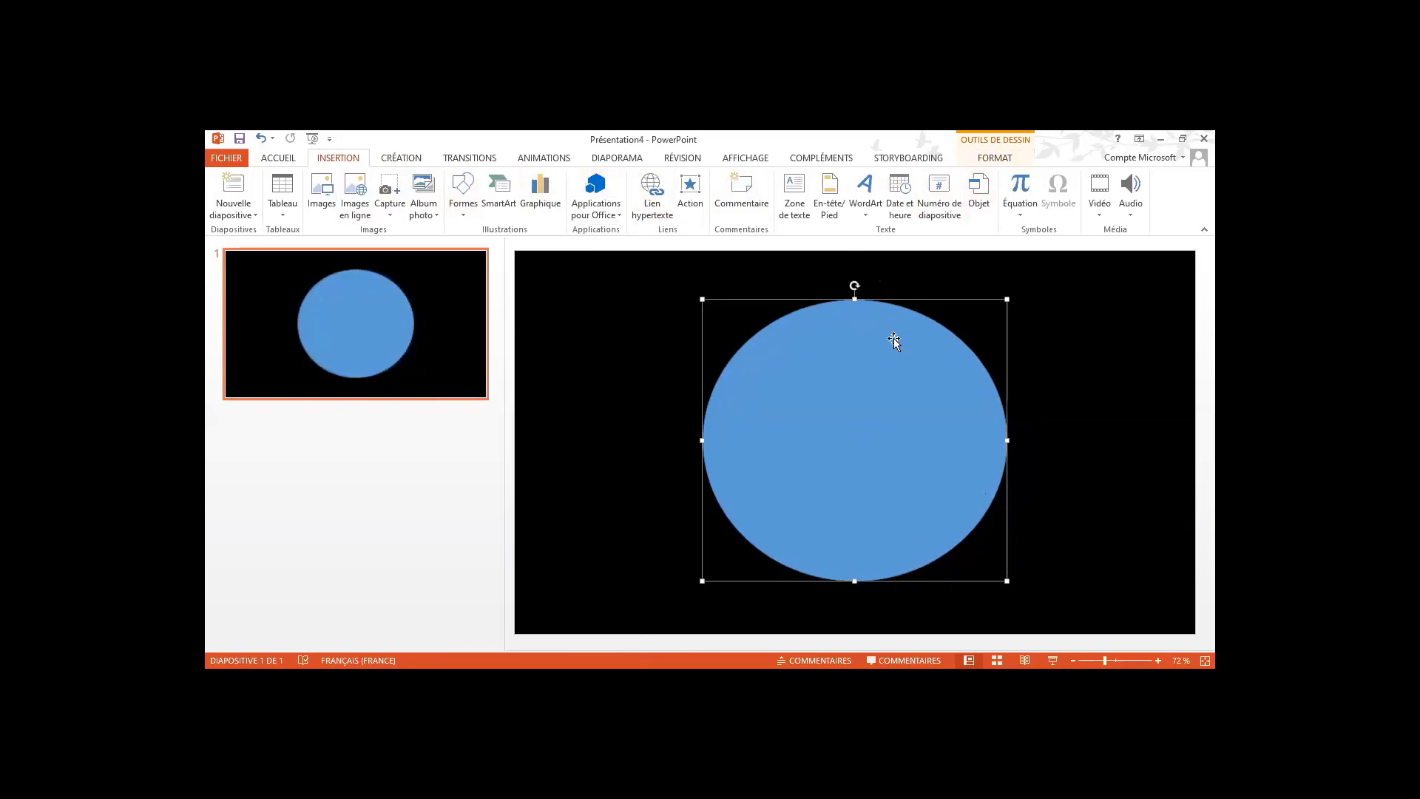
{"action": "left_click", "coordinate": [994, 158]}
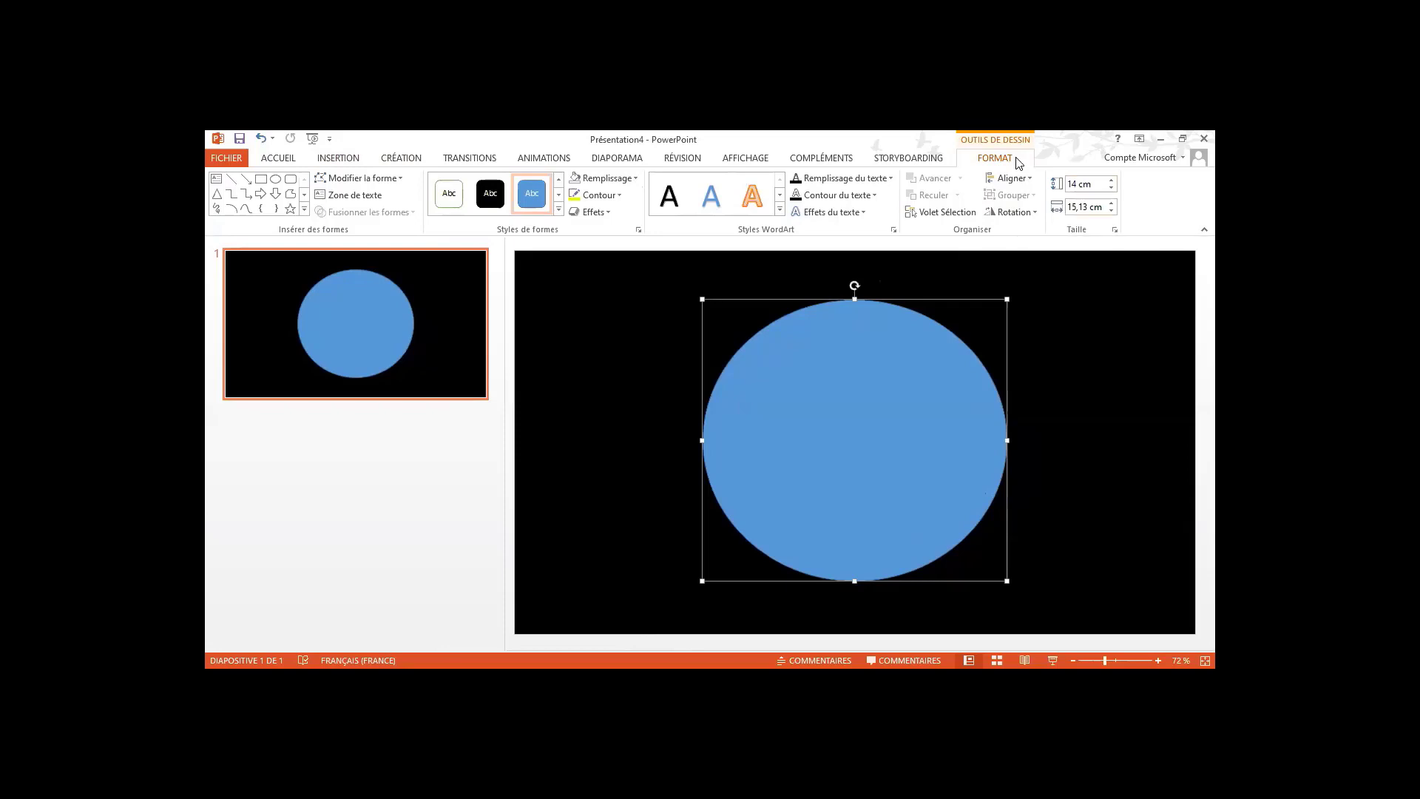
{"action": "left_click", "coordinate": [1080, 207]}
{"action": "type", "text": "14"}
{"action": "key", "text": "Return"}
{"action": "left_click", "coordinate": [1001, 386]}
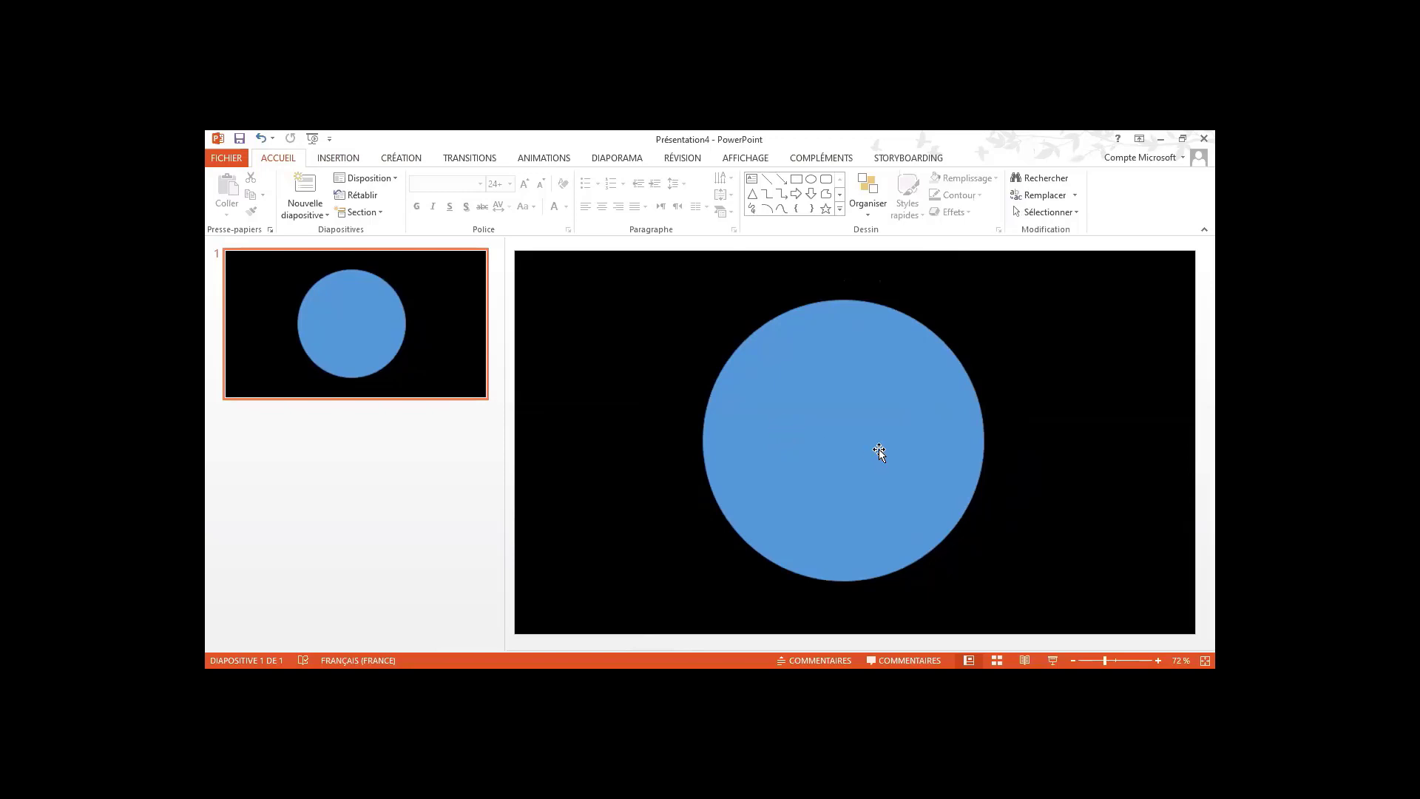
{"action": "left_click", "coordinate": [817, 404]}
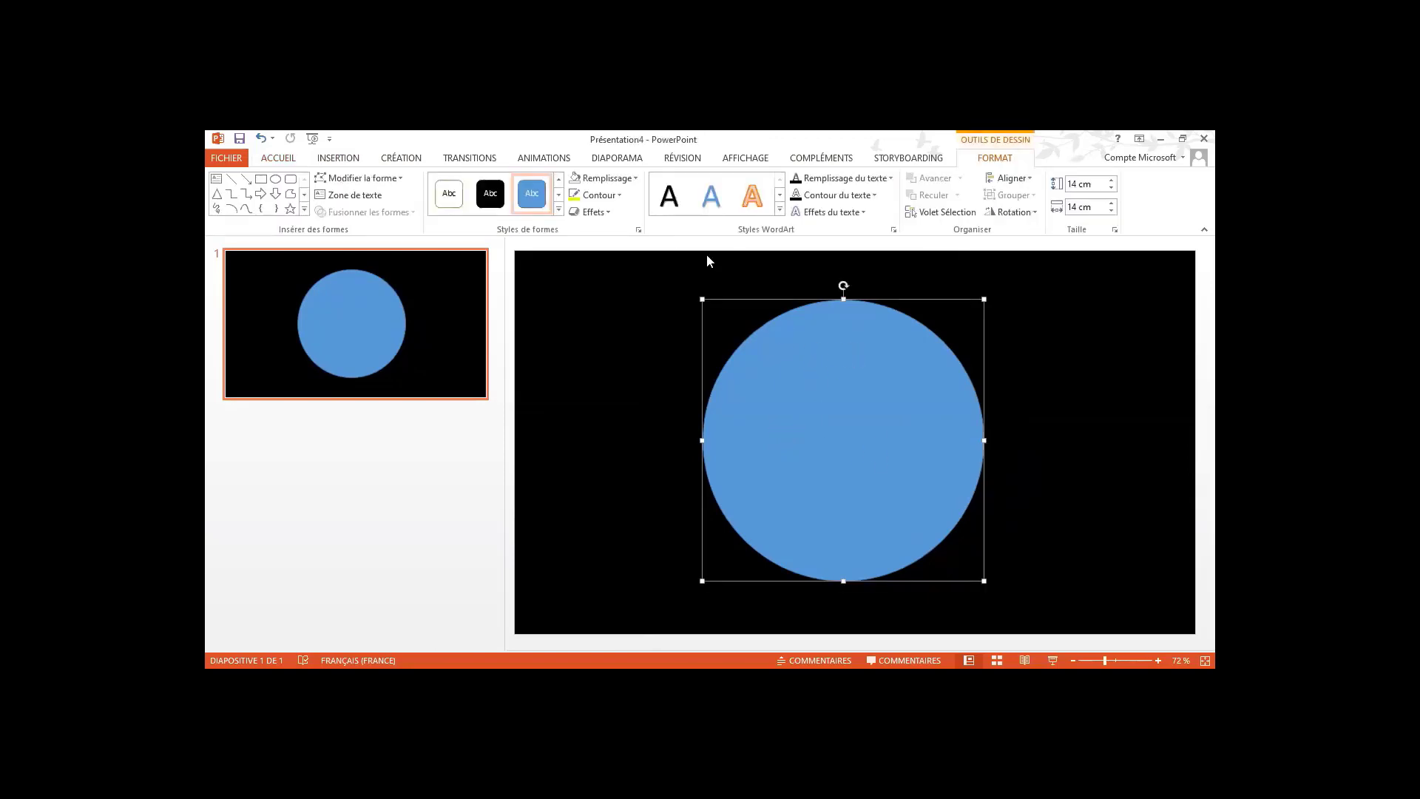
{"action": "left_click", "coordinate": [587, 305]}
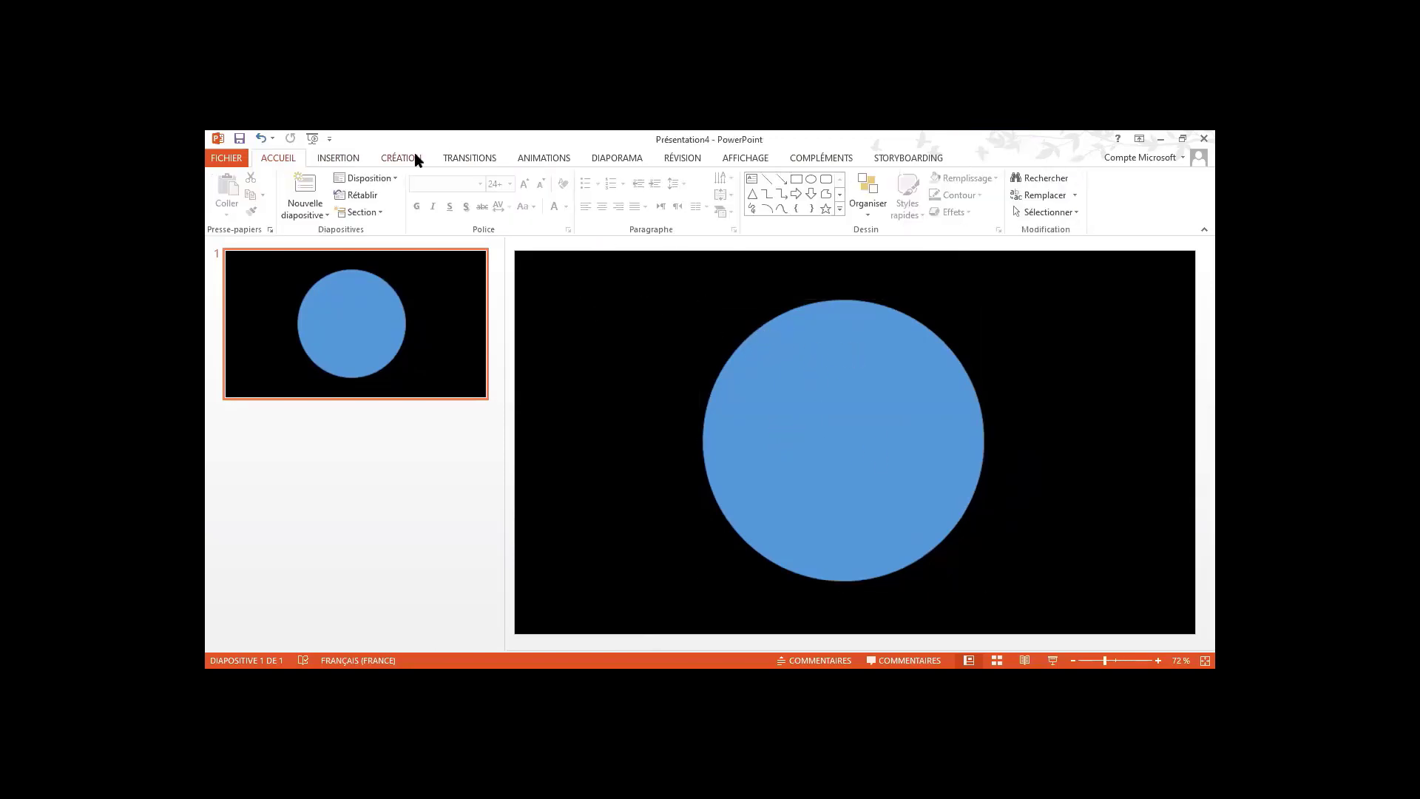
Draw a second circle, about 13.6 cm high and 13.5 cm wide, partly overlapping the left side of the blue circle
{"action": "left_click", "coordinate": [338, 157]}
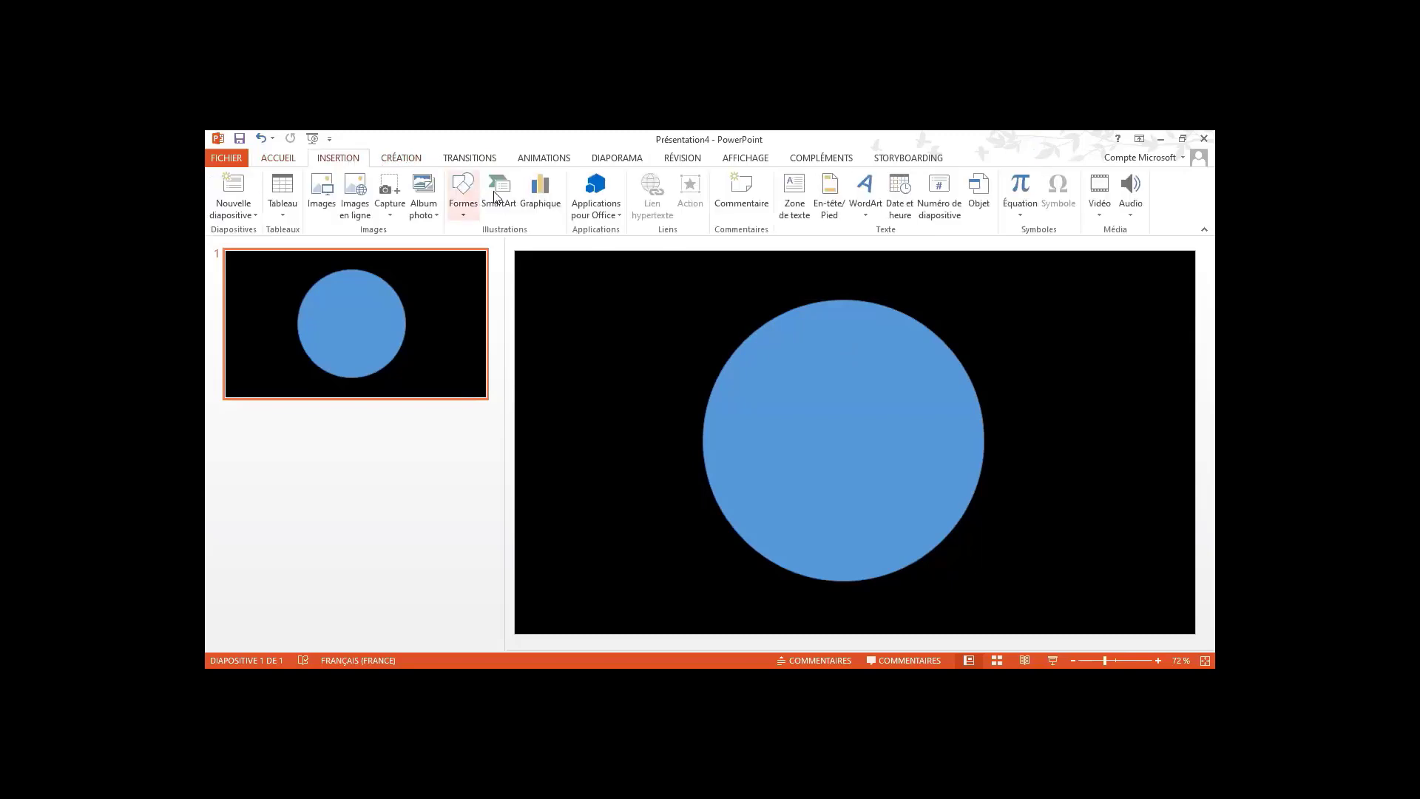
{"action": "left_click", "coordinate": [460, 205]}
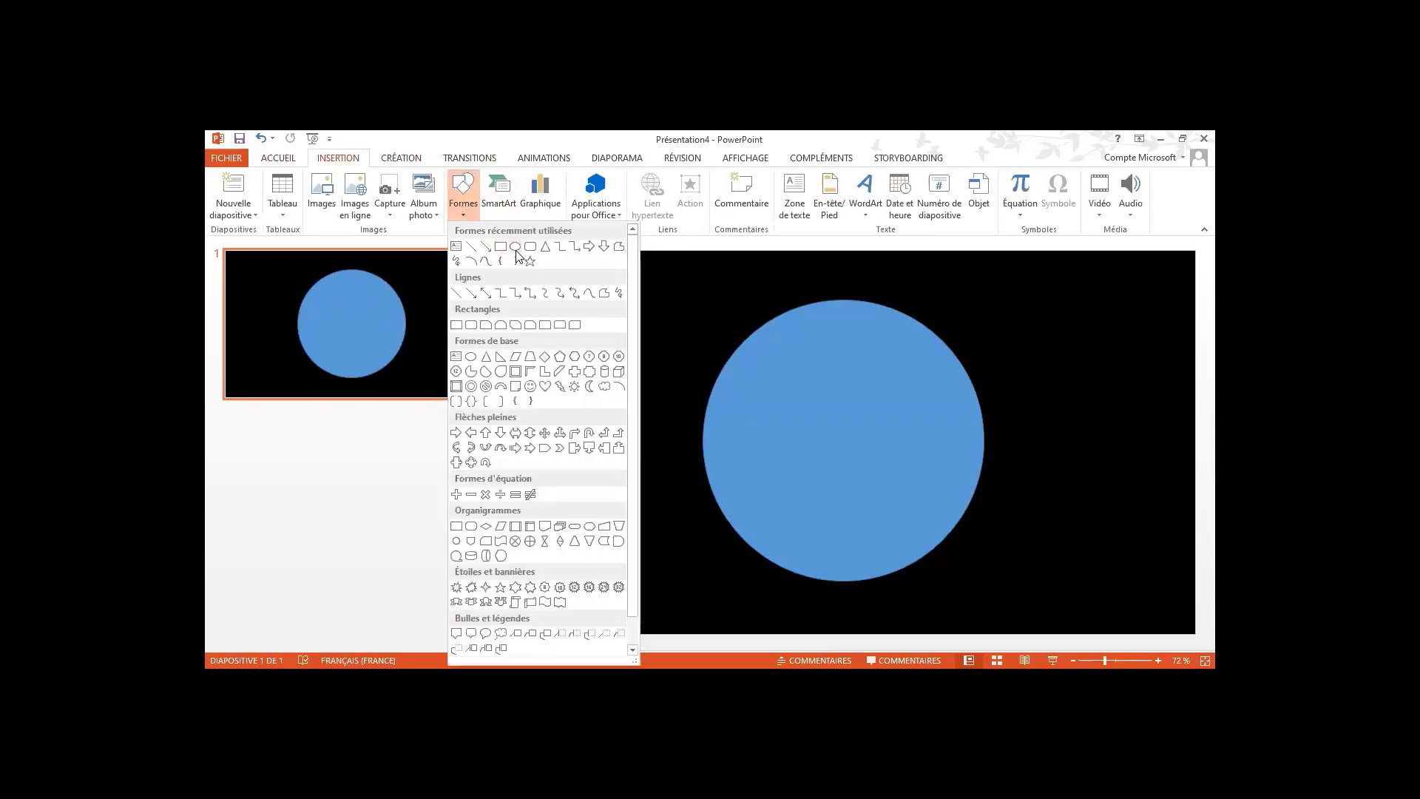
{"action": "left_click", "coordinate": [520, 252]}
{"action": "left_click_drag", "start_coordinate": [548, 317], "coordinate": [819, 589]}
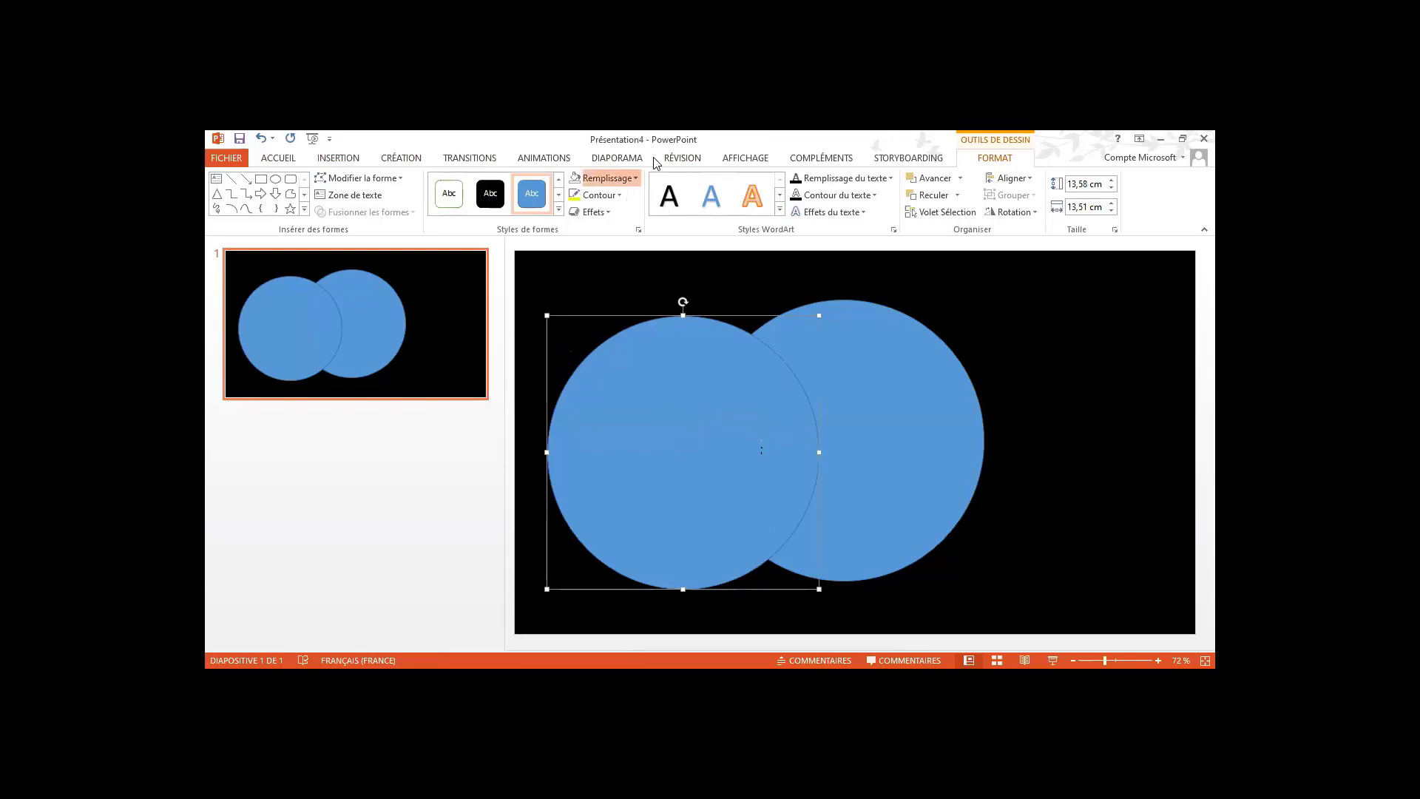
Give the second circle a black fill and a black outline
{"action": "left_click", "coordinate": [608, 178]}
{"action": "left_click", "coordinate": [587, 212]}
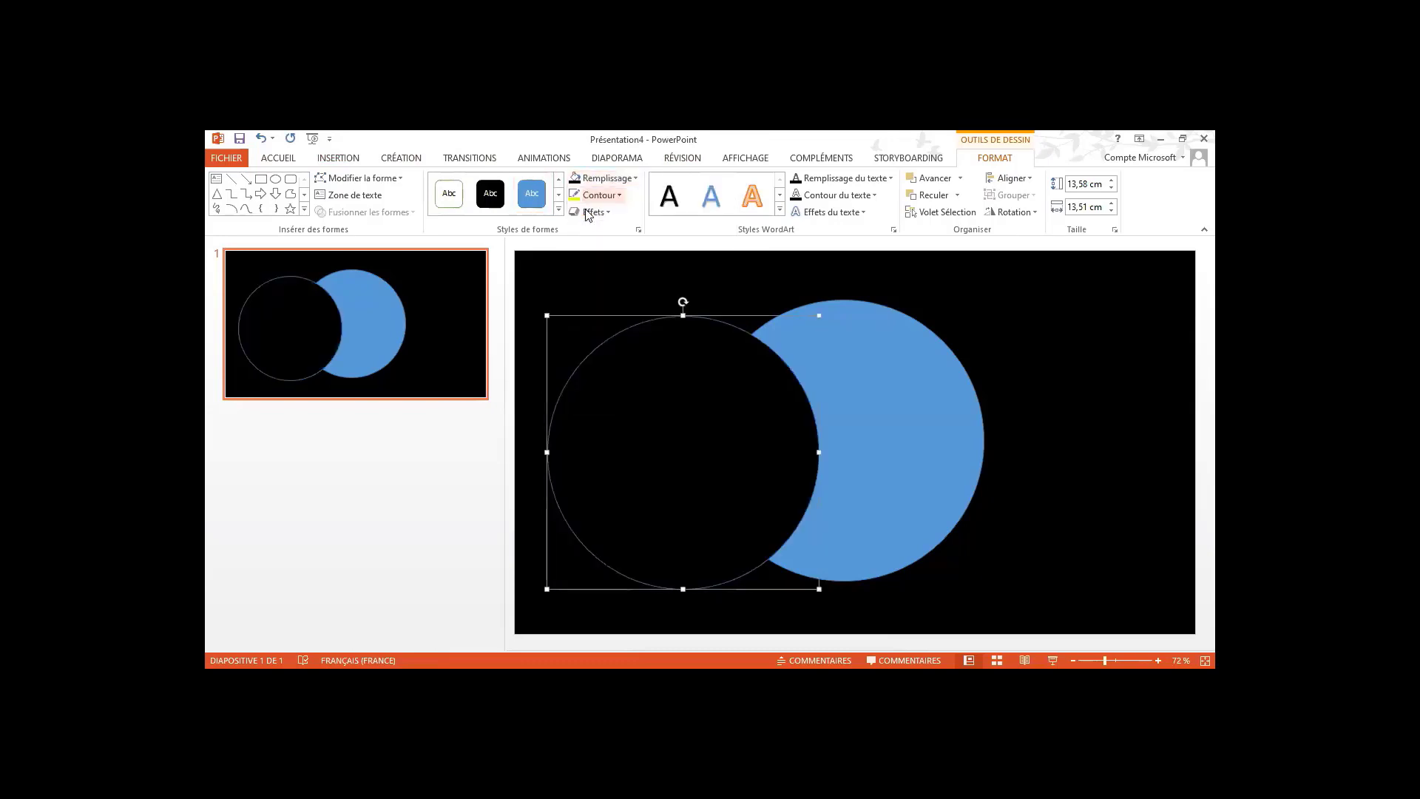
{"action": "left_click", "coordinate": [596, 195]}
{"action": "left_click", "coordinate": [587, 232]}
Resize the black circle to 12 cm by 12 cm and centre it over the blue circle to form a ring
{"action": "left_click_drag", "start_coordinate": [666, 387], "coordinate": [830, 386]}
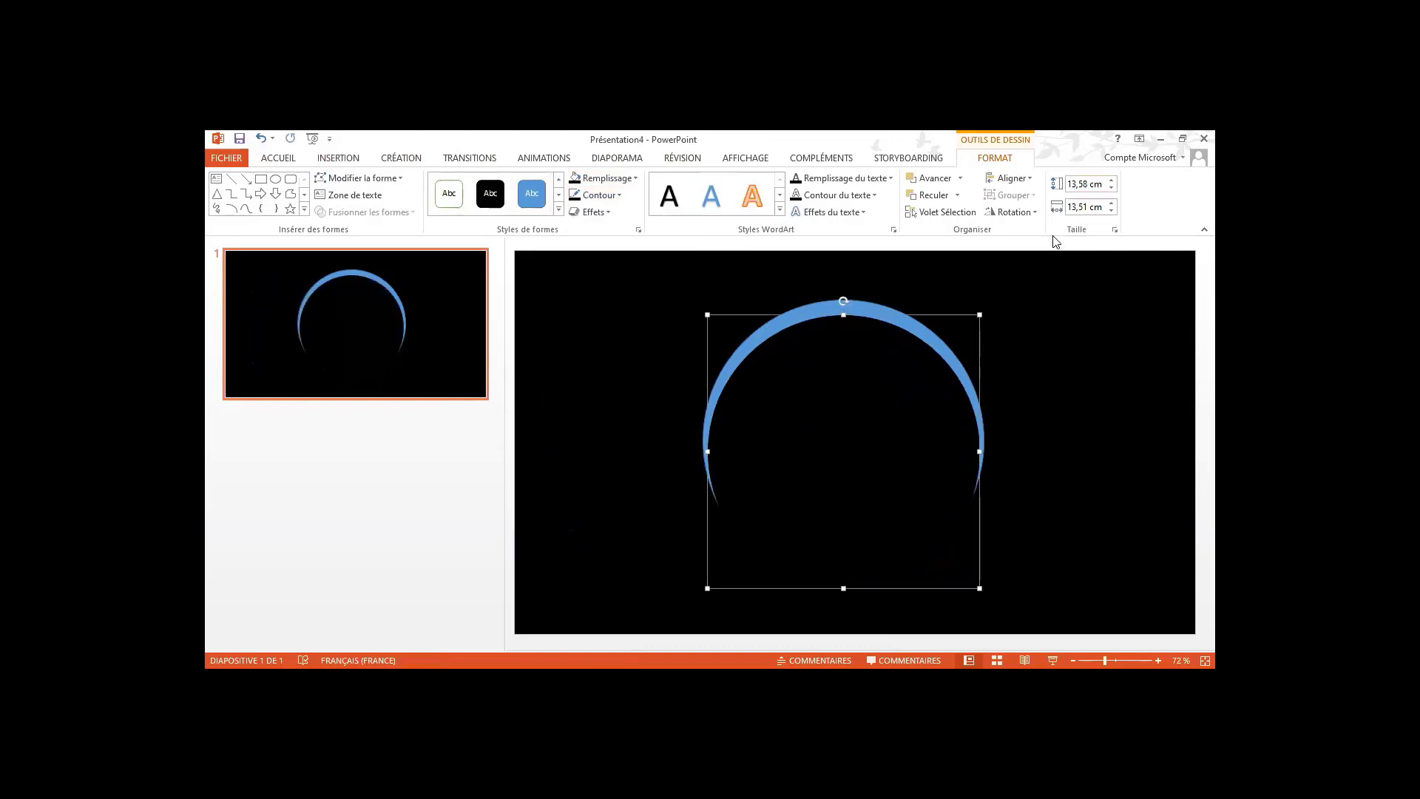
{"action": "left_click", "coordinate": [1069, 185]}
{"action": "left_click_drag", "start_coordinate": [1069, 184], "coordinate": [1088, 184]}
{"action": "type", "text": "12"}
{"action": "left_click", "coordinate": [1084, 207]}
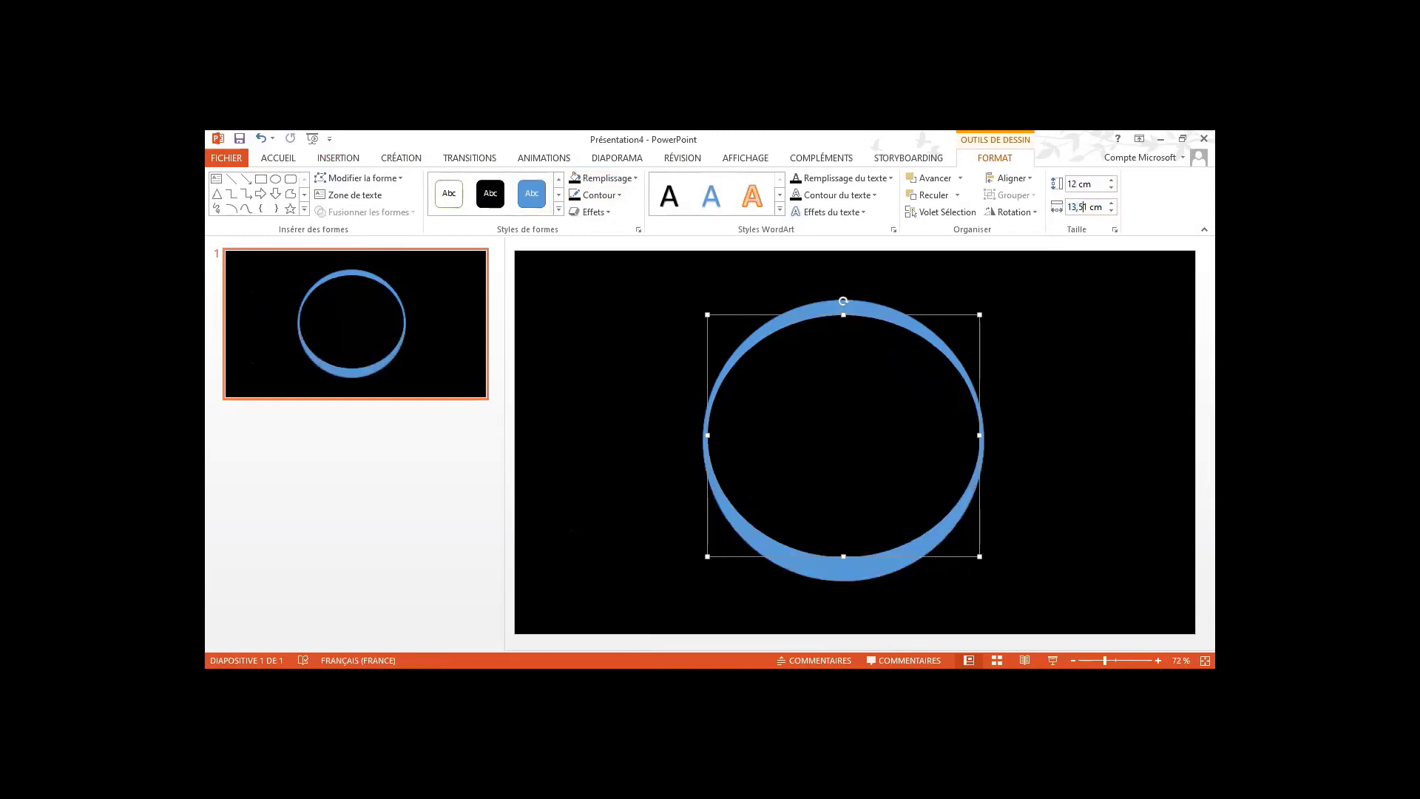
{"action": "left_click_drag", "start_coordinate": [1083, 207], "coordinate": [1068, 207]}
{"action": "type", "text": "12"}
{"action": "key", "text": "Return"}
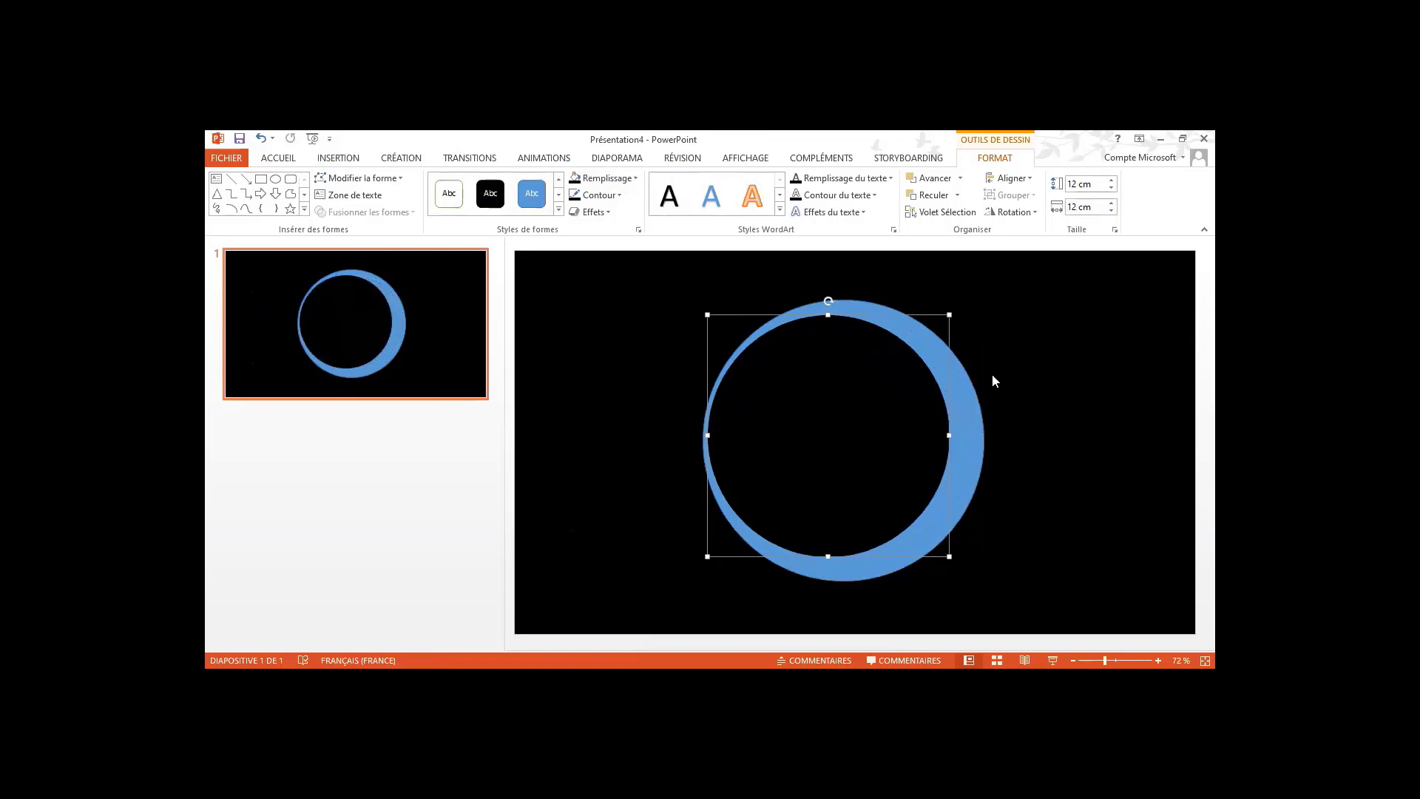
{"action": "left_click_drag", "start_coordinate": [932, 436], "coordinate": [873, 452]}
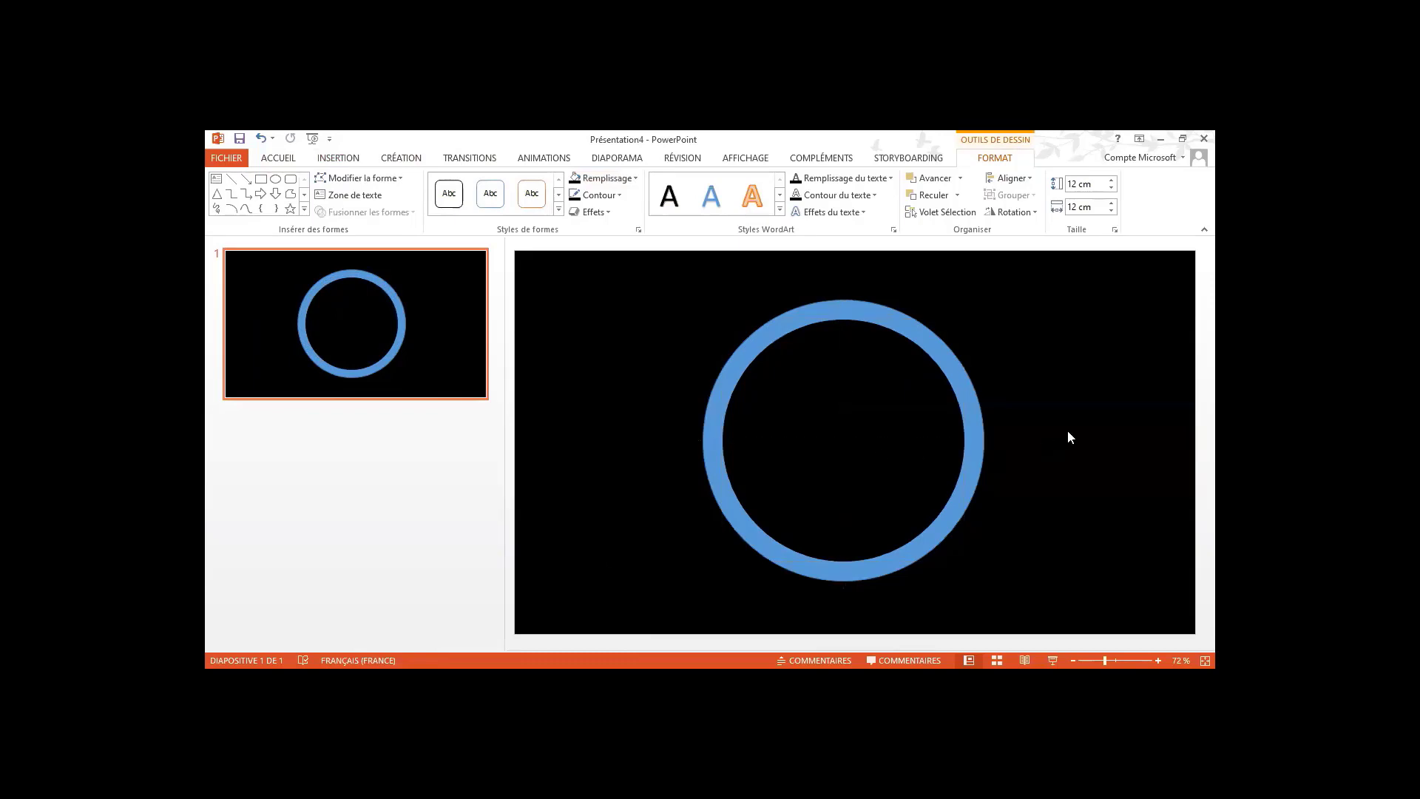
{"action": "left_click", "coordinate": [1068, 429]}
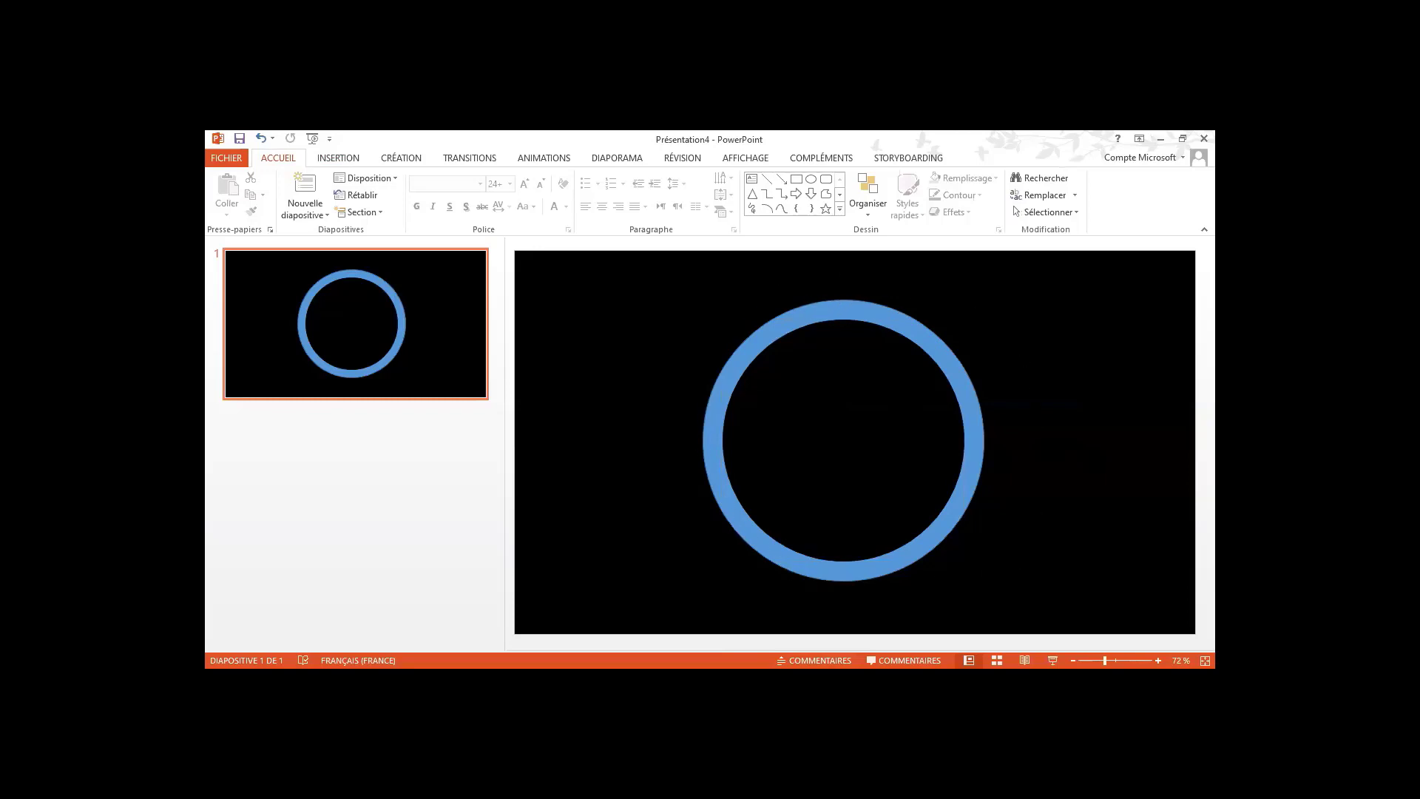
Select both circles of the ring and apply the Roue entrance animation to them
{"action": "left_click", "coordinate": [891, 441]}
{"action": "left_click", "coordinate": [1008, 352]}
{"action": "left_click_drag", "start_coordinate": [657, 286], "coordinate": [1063, 602]}
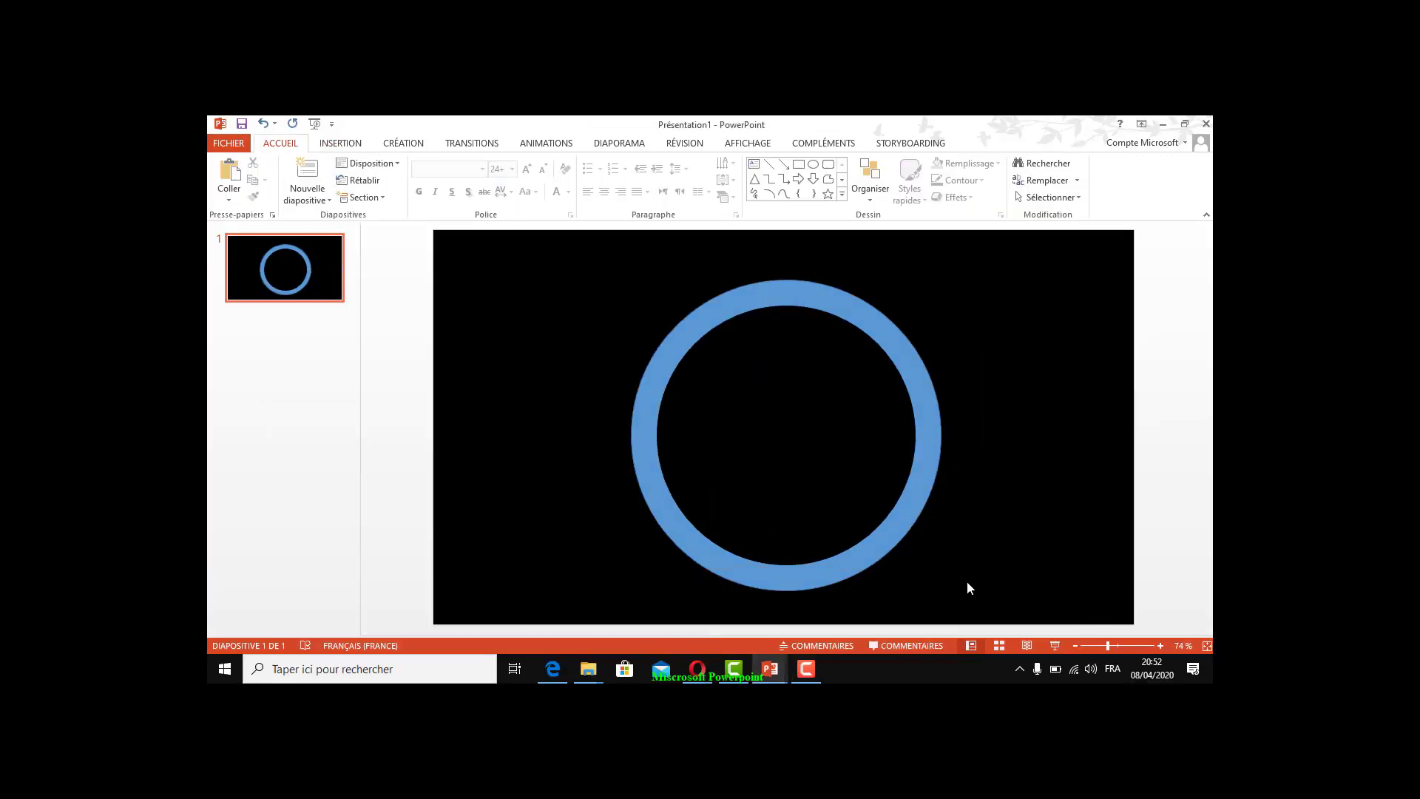
{"action": "left_click", "coordinate": [884, 540]}
{"action": "left_click_drag", "start_coordinate": [539, 259], "coordinate": [1110, 605]}
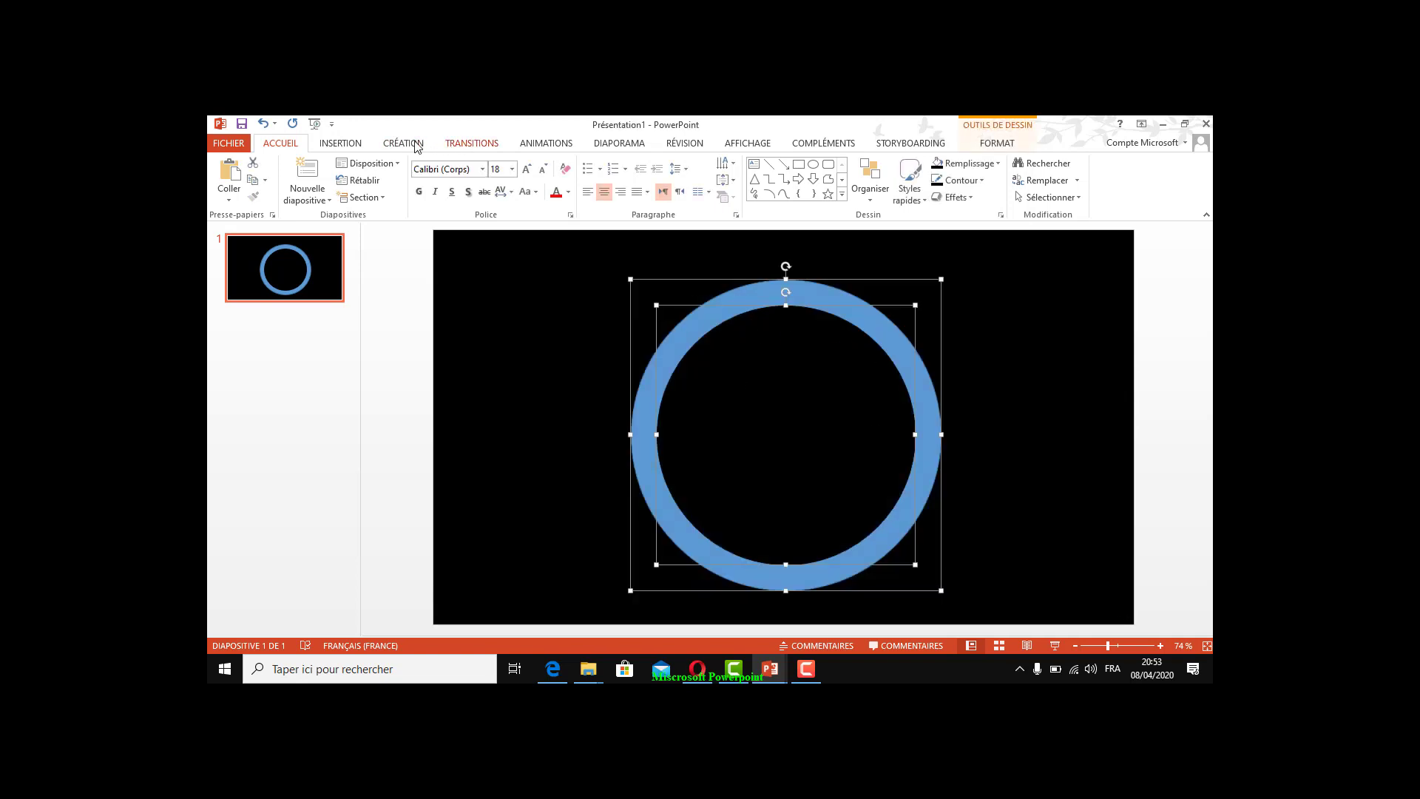
{"action": "left_click", "coordinate": [534, 145]}
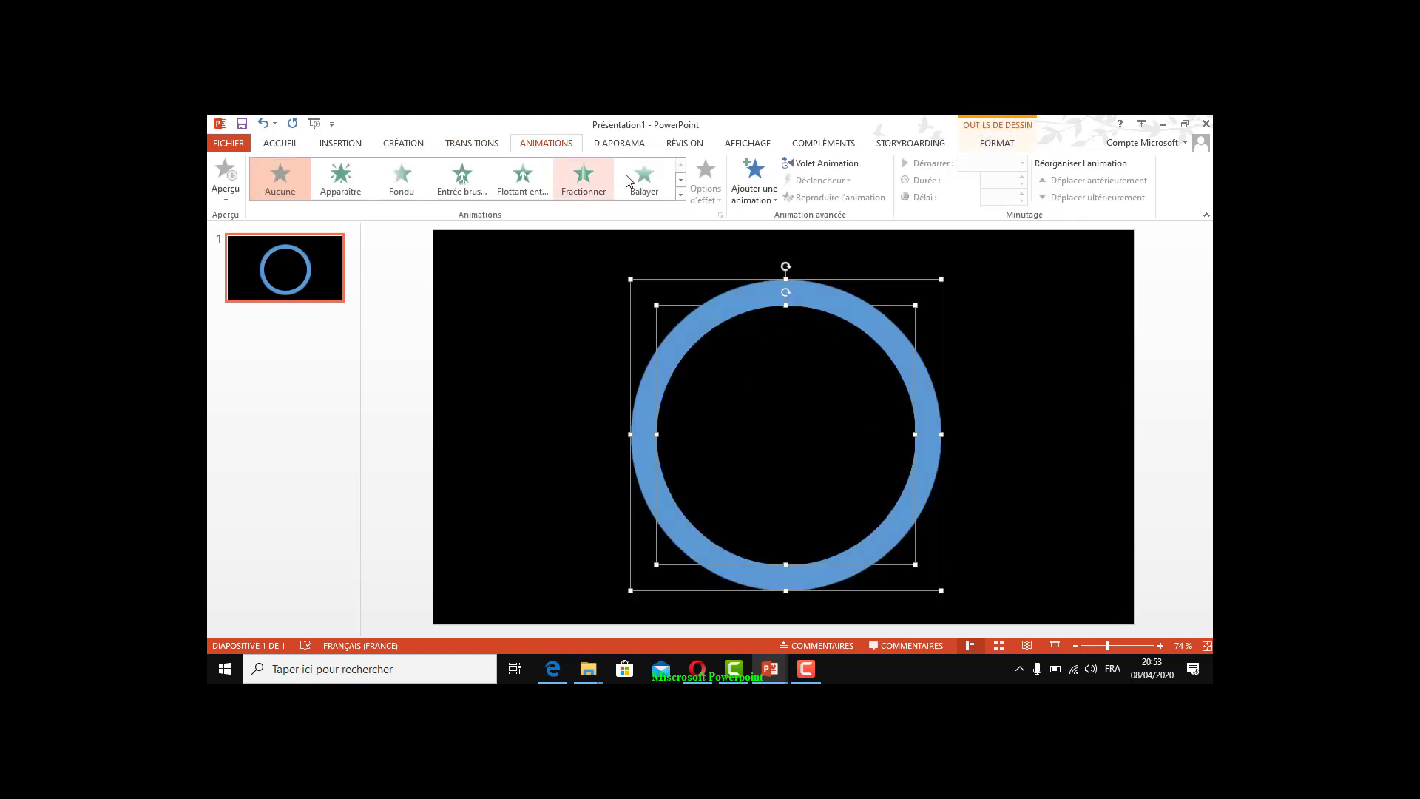
{"action": "left_click", "coordinate": [680, 193]}
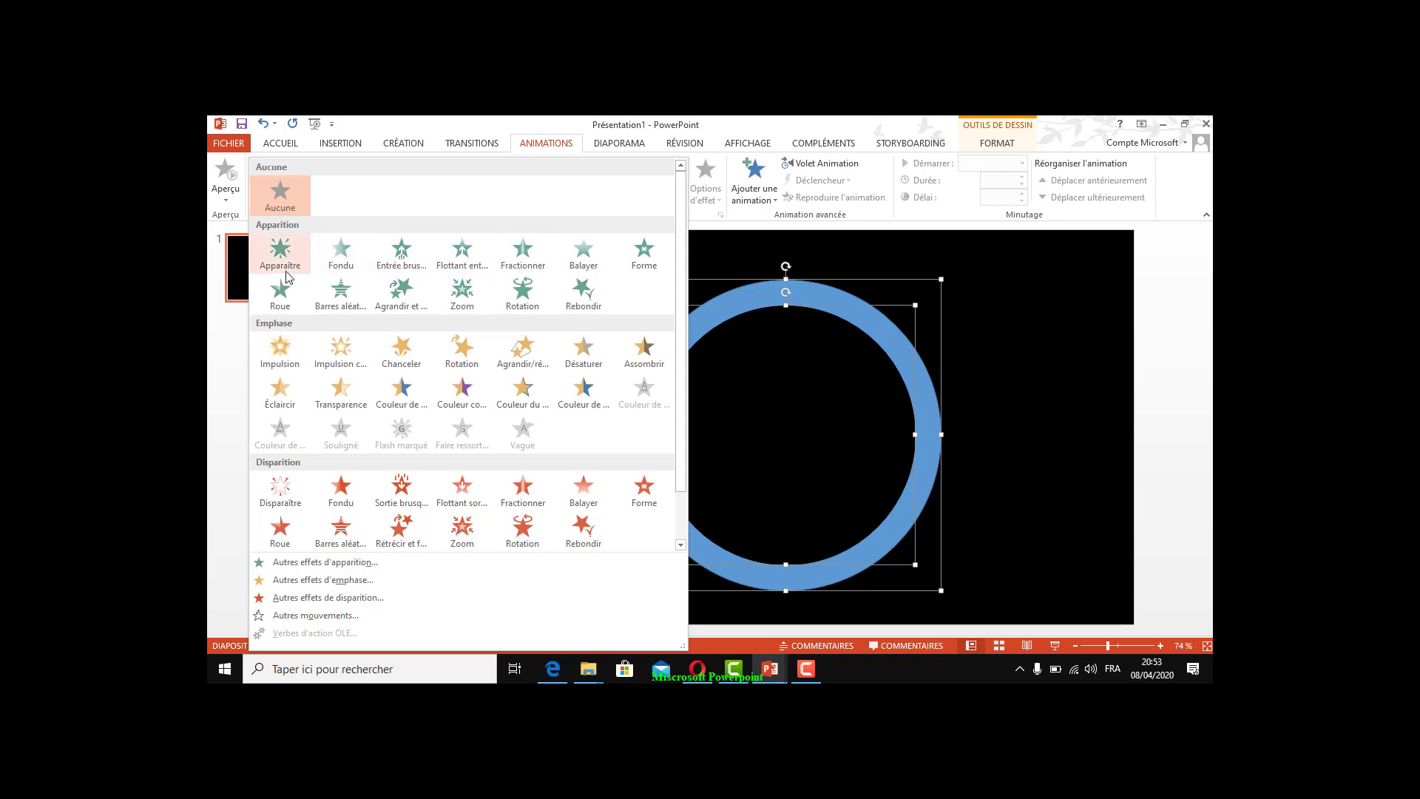
{"action": "left_click", "coordinate": [287, 300]}
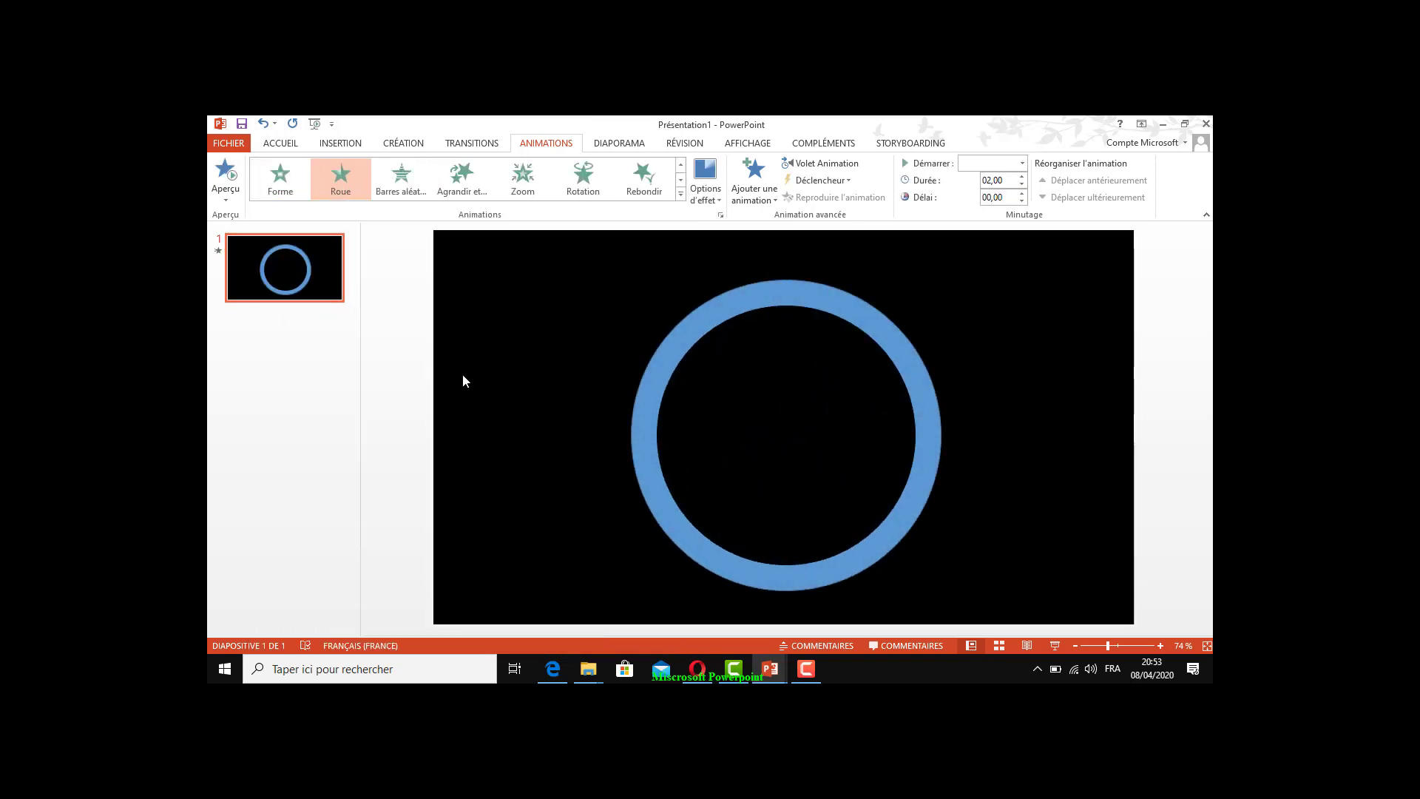
Set the duration of both circles' animations to 01,00 and play them from the animation list
{"action": "left_click", "coordinate": [1022, 188]}
{"action": "left_click", "coordinate": [1022, 188]}
{"action": "left_click", "coordinate": [1022, 189]}
{"action": "left_click", "coordinate": [1023, 188]}
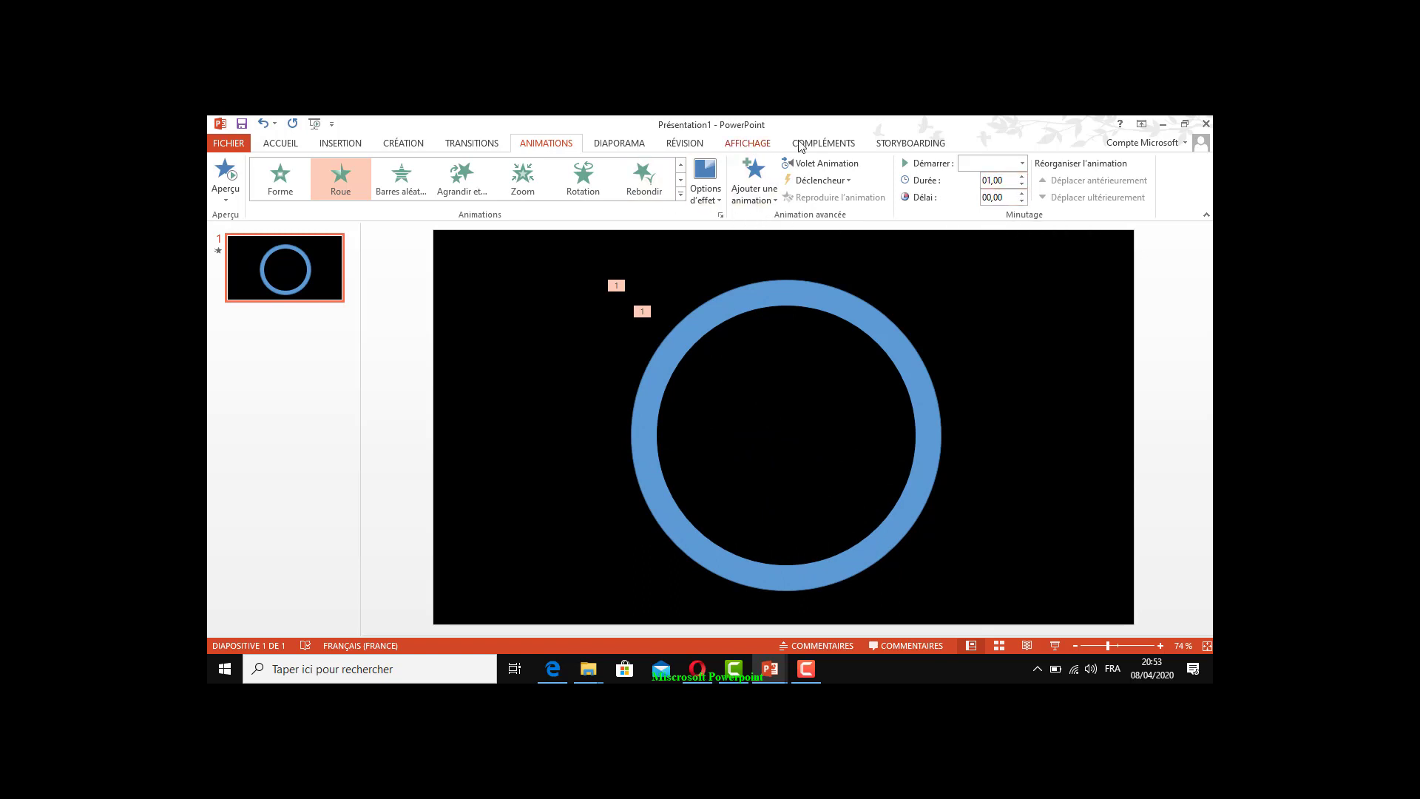
{"action": "left_click", "coordinate": [820, 164]}
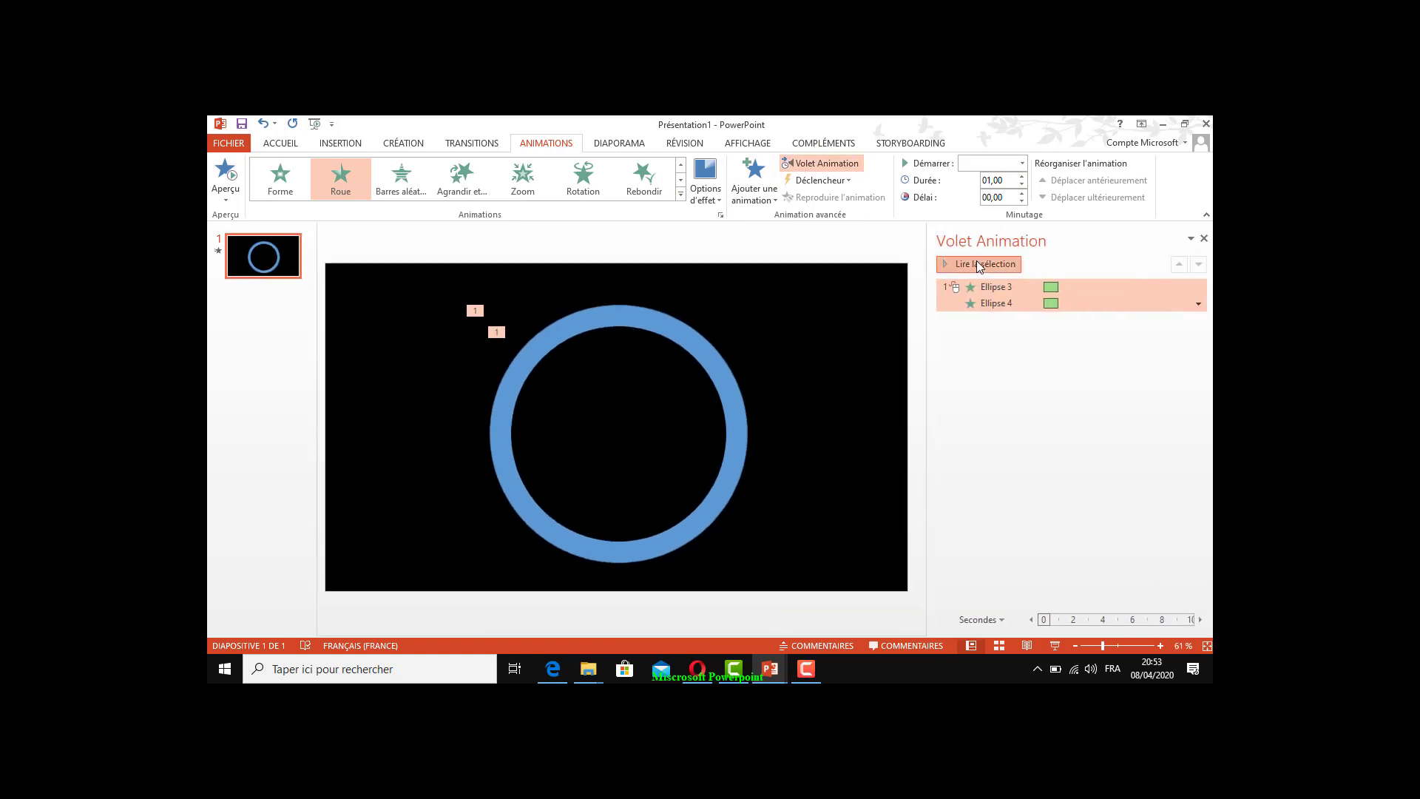
{"action": "left_click", "coordinate": [977, 265]}
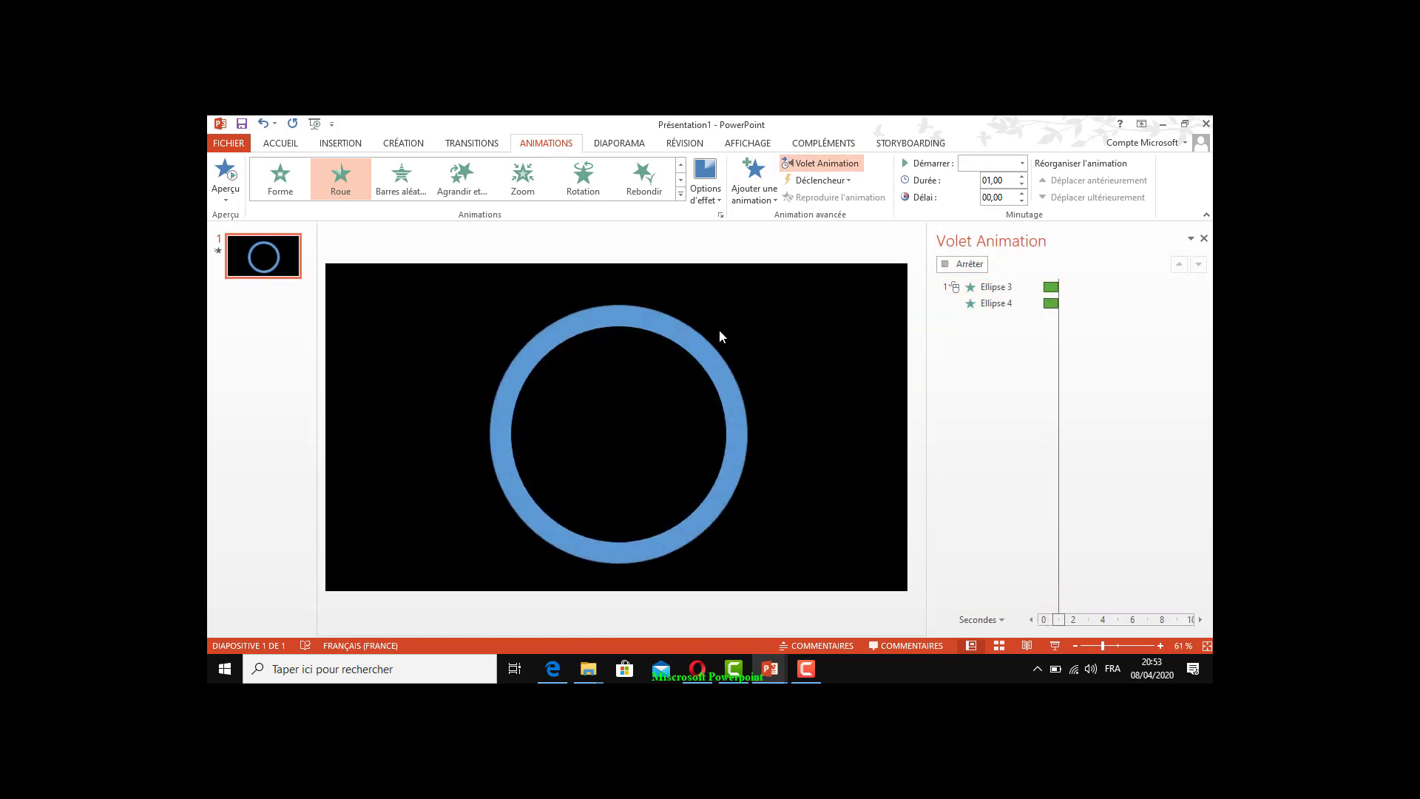
Make both circles' animations start with the previous one (Avec la précédente) and play the selection
{"action": "left_click", "coordinate": [1024, 164]}
{"action": "left_click", "coordinate": [1014, 194]}
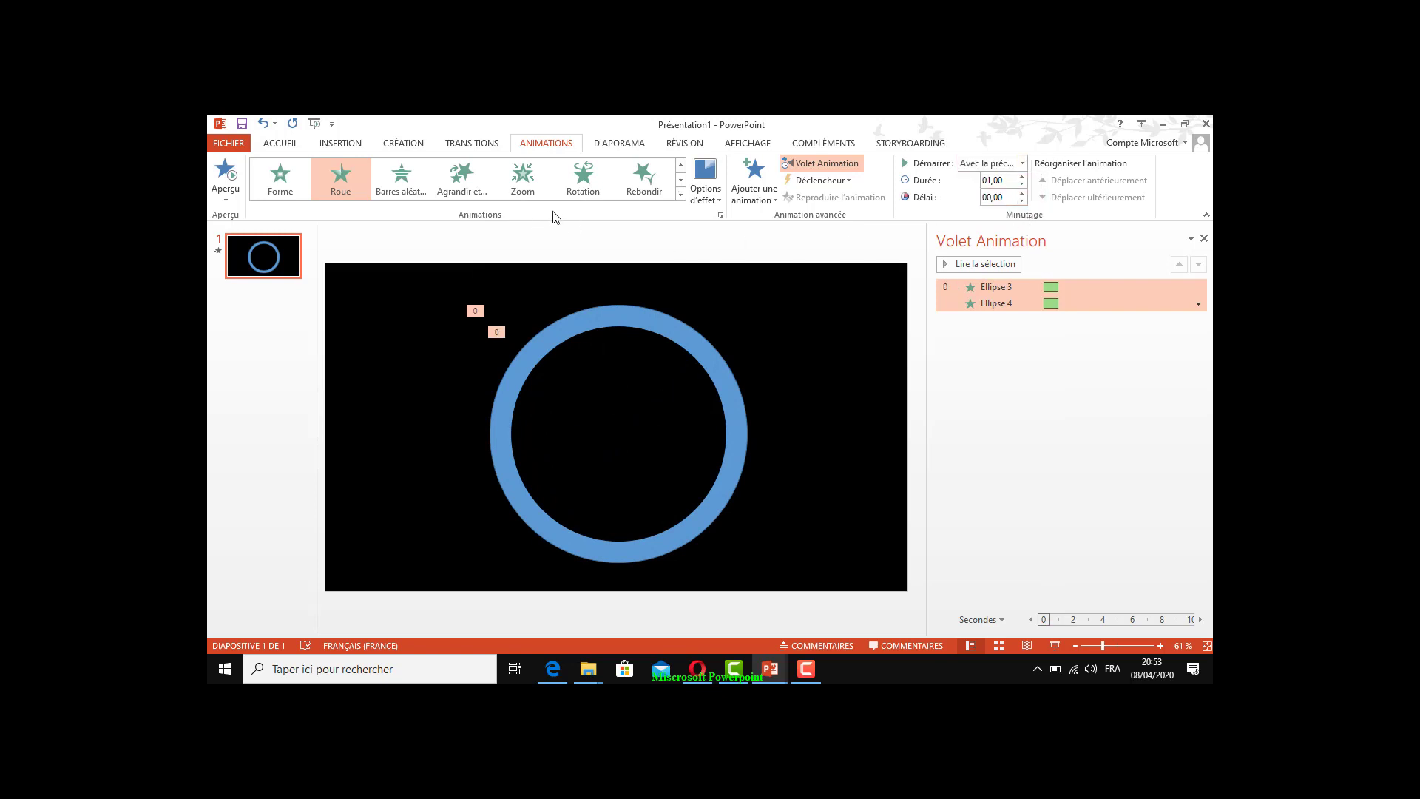
{"action": "left_click", "coordinate": [982, 266]}
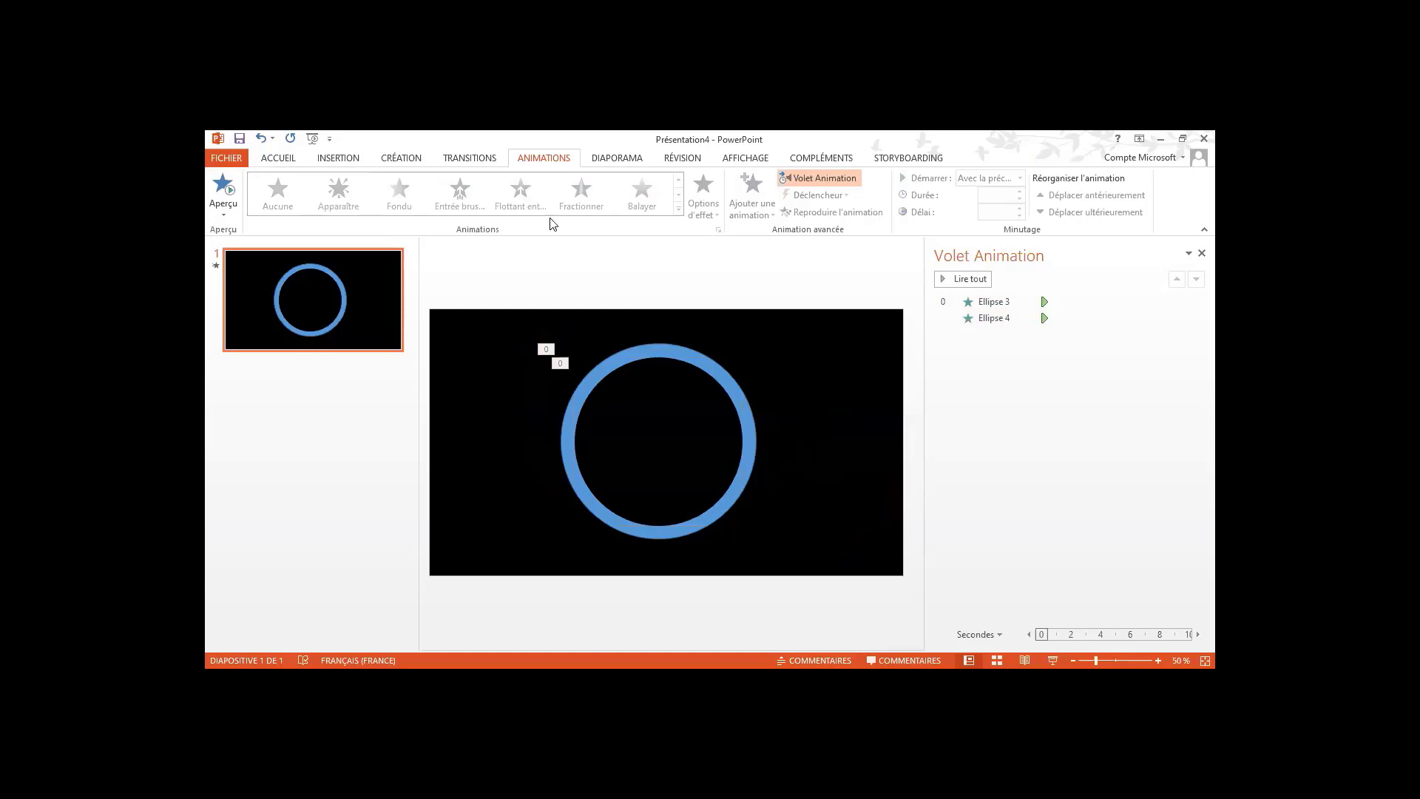
{"action": "left_click", "coordinate": [226, 158]}
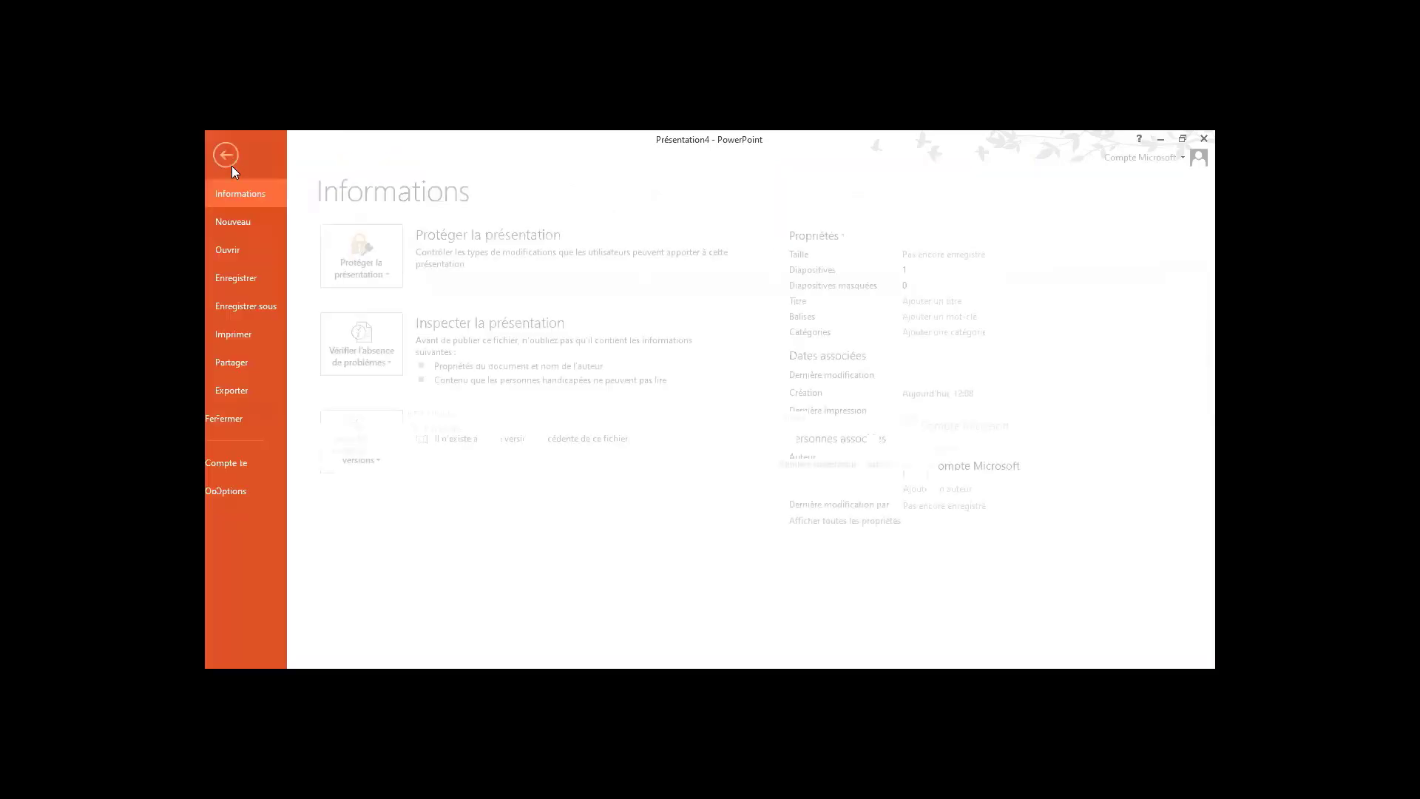
{"action": "left_click", "coordinate": [266, 394]}
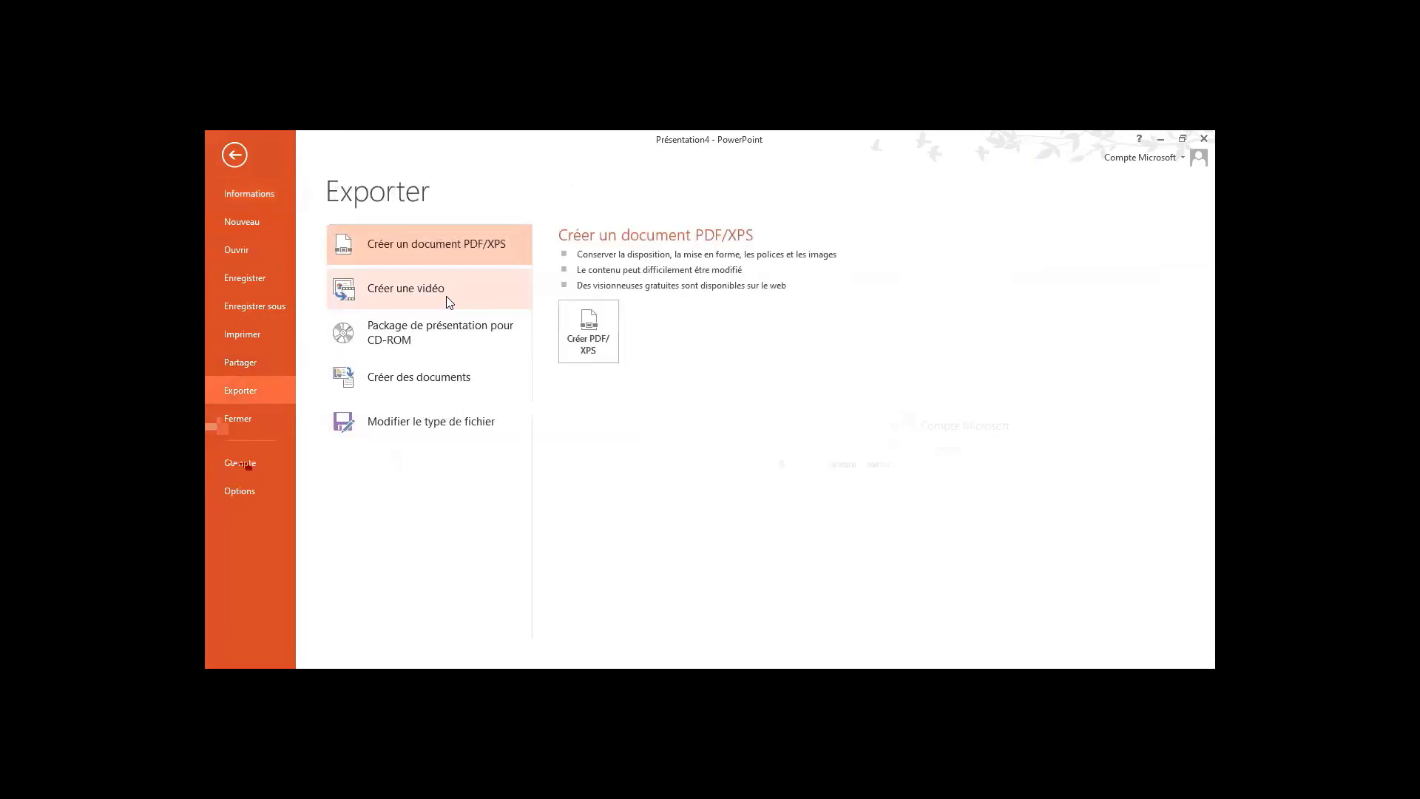
{"action": "left_click", "coordinate": [234, 155]}
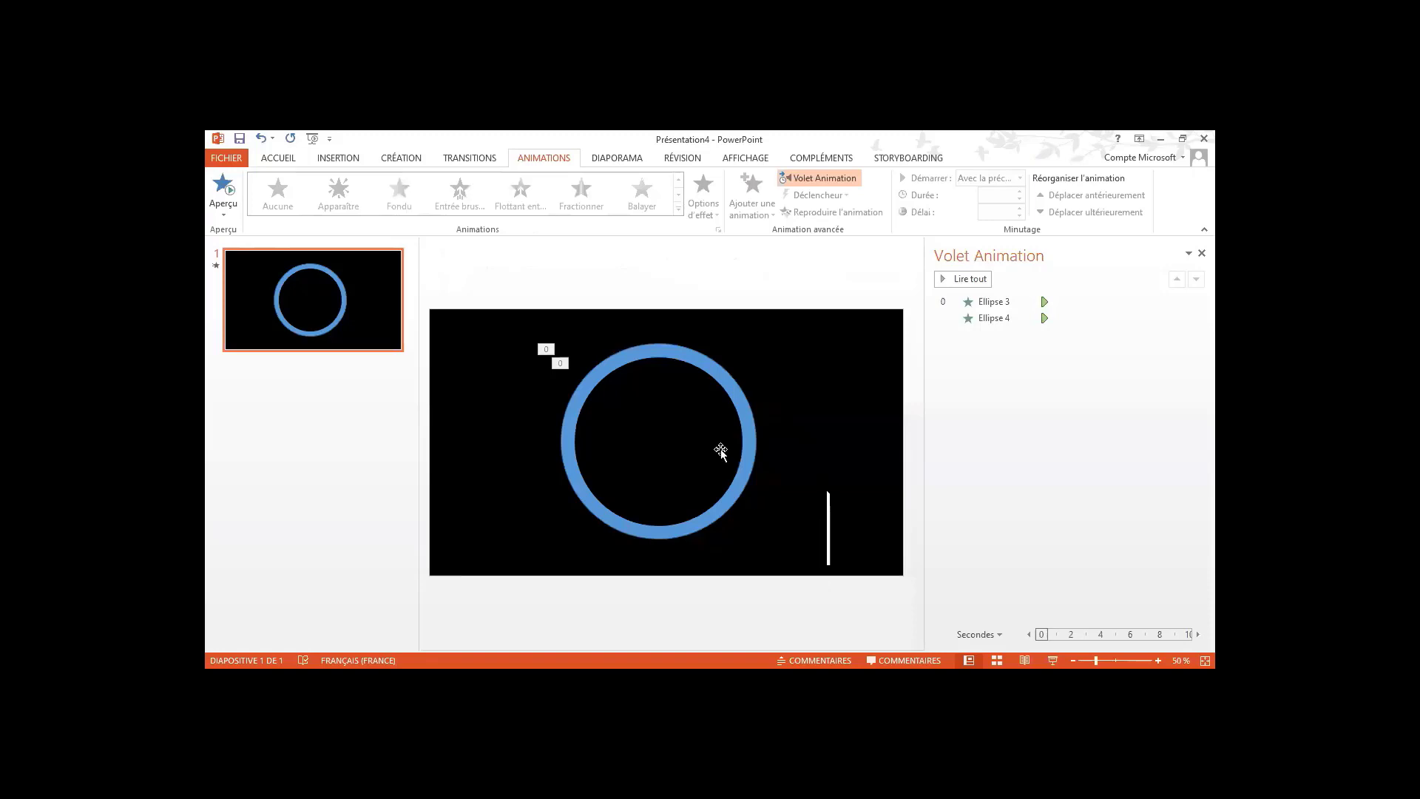
Play the compteaRebours example video to review the finished countdown, and return to the presentation
{"action": "left_click", "coordinate": [333, 158]}
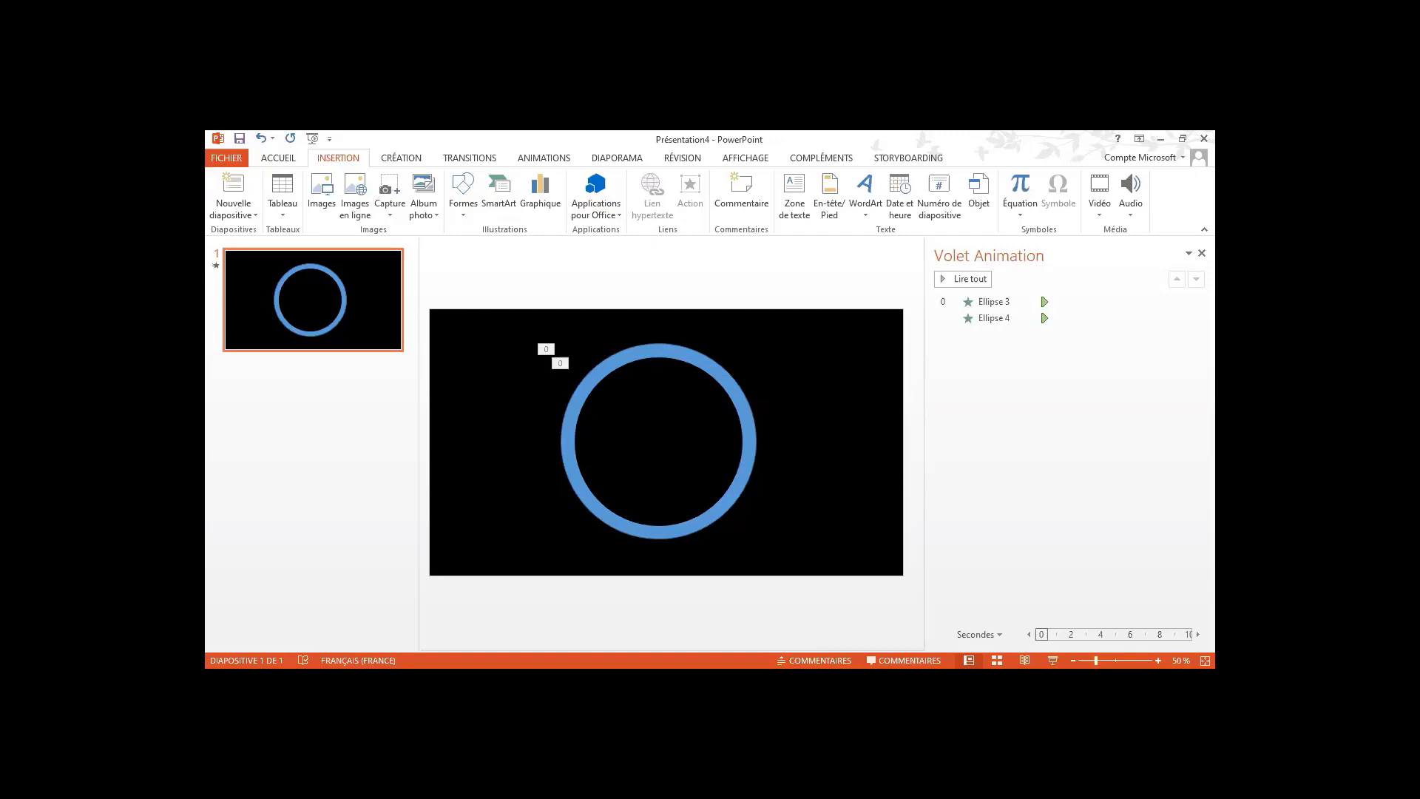
{"action": "key", "text": "F5"}
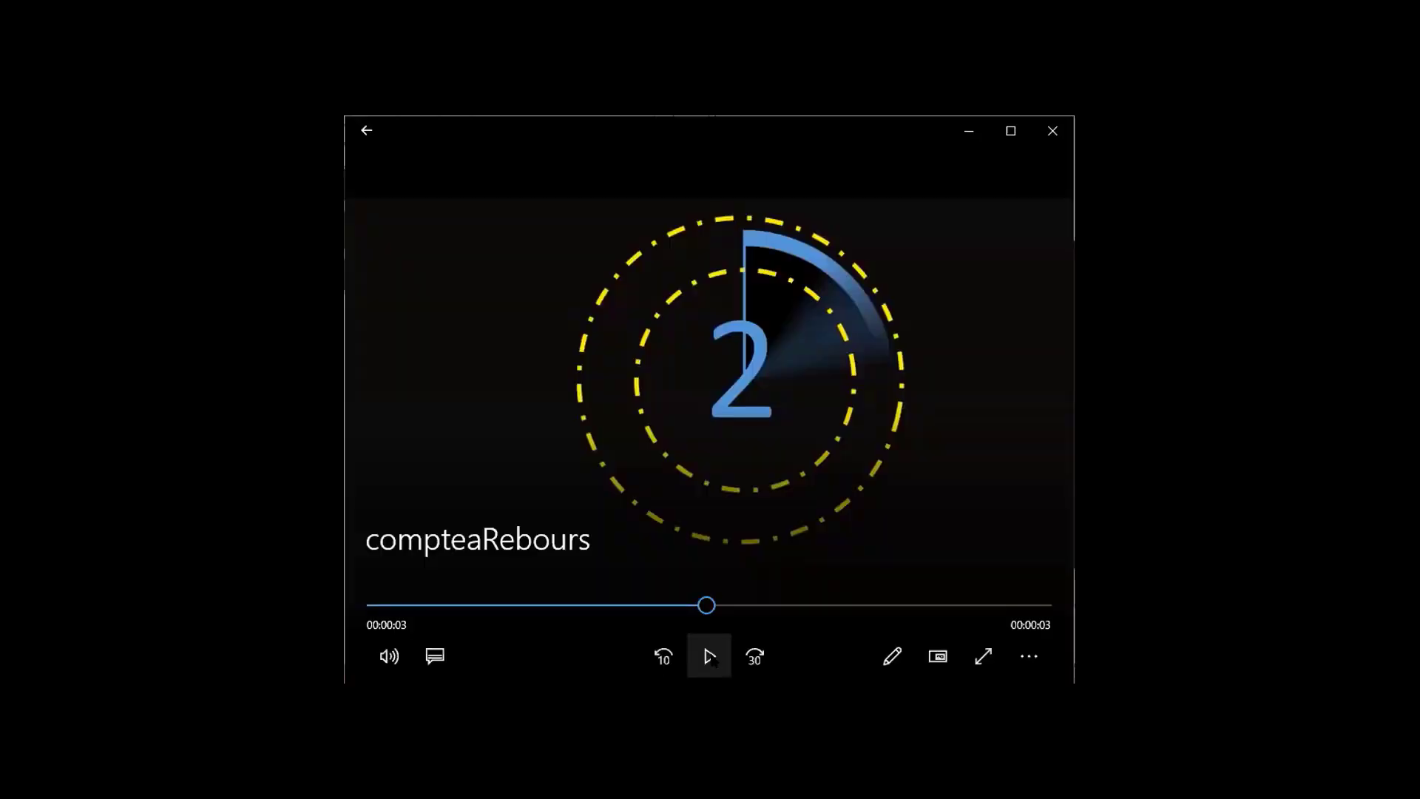
{"action": "left_click", "coordinate": [709, 656]}
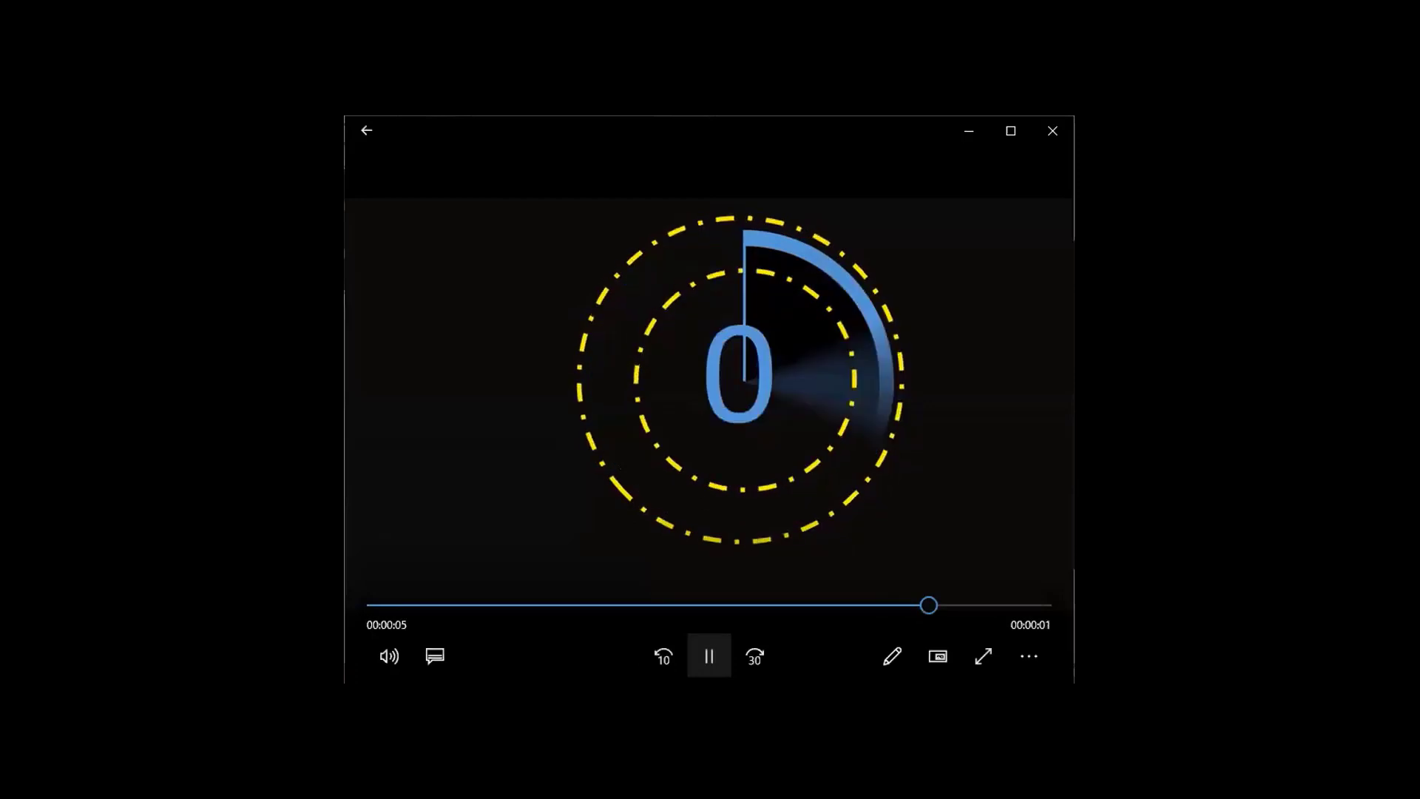
{"action": "left_click", "coordinate": [974, 130]}
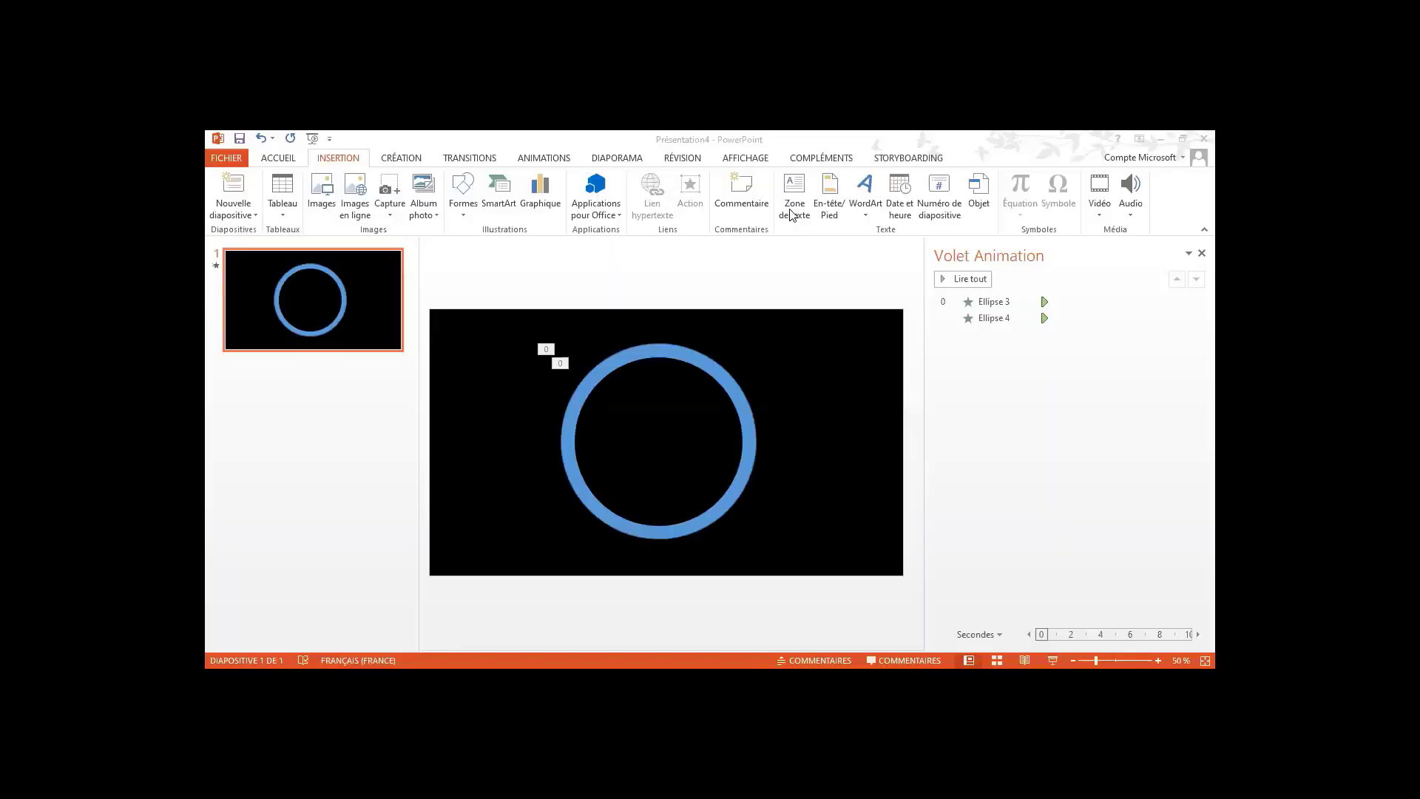
Insert a text box containing the number 5 and move it to the ring's upper-right edge
{"action": "left_click", "coordinate": [792, 216]}
{"action": "left_click", "coordinate": [777, 349]}
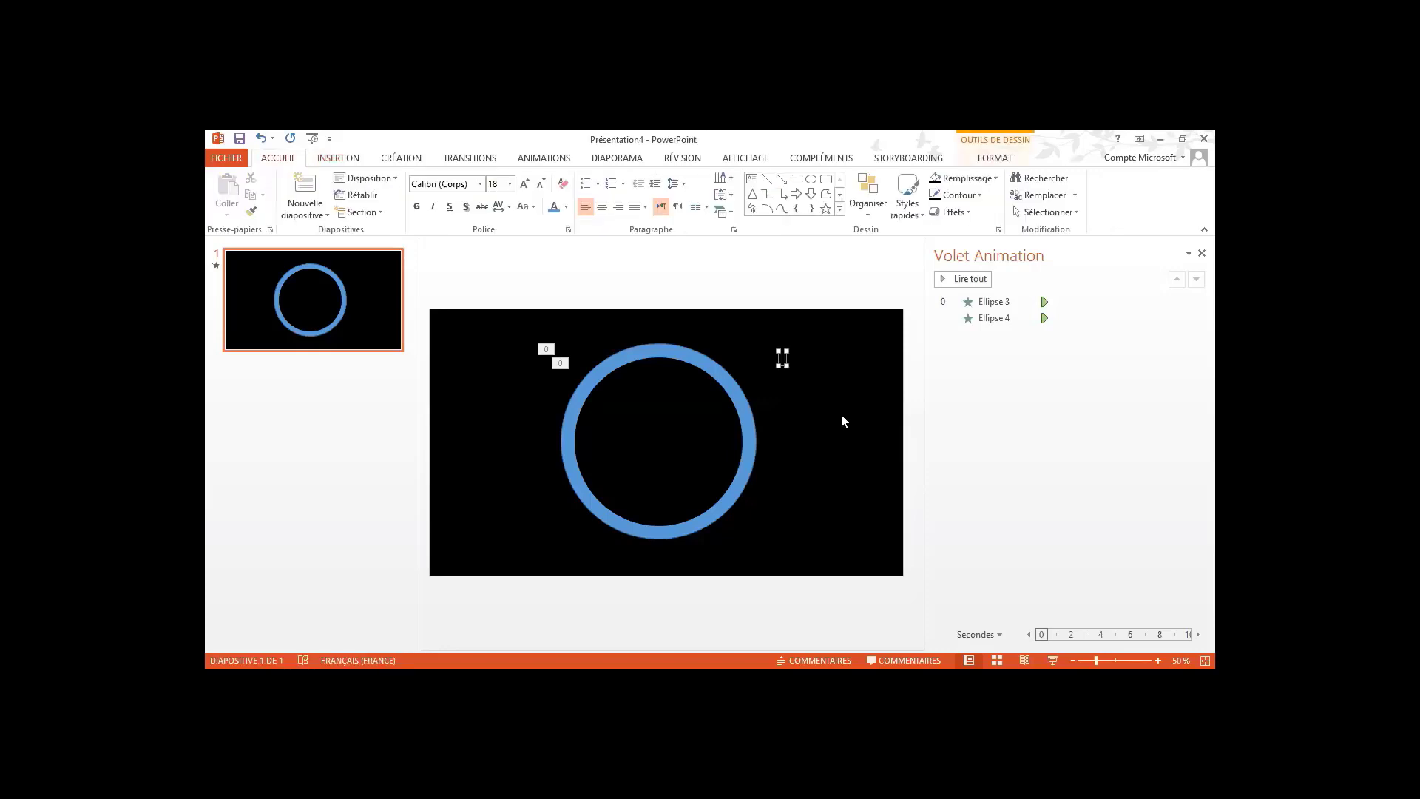
{"action": "type", "text": "1"}
{"action": "left_click_drag", "start_coordinate": [787, 367], "coordinate": [716, 381]}
{"action": "key", "text": "Up"}
{"action": "key", "text": "Up"}
{"action": "key", "text": "Up"}
{"action": "key", "text": "Up"}
{"action": "key", "text": "Up"}
{"action": "key", "text": "Up"}
Enlarge the number 5 to font size 138 and make it bold
{"action": "left_click", "coordinate": [525, 185]}
{"action": "left_click", "coordinate": [525, 185]}
{"action": "left_click", "coordinate": [526, 185]}
{"action": "left_click", "coordinate": [526, 185]}
{"action": "left_click", "coordinate": [525, 185]}
{"action": "left_click", "coordinate": [526, 185]}
{"action": "left_click", "coordinate": [525, 185]}
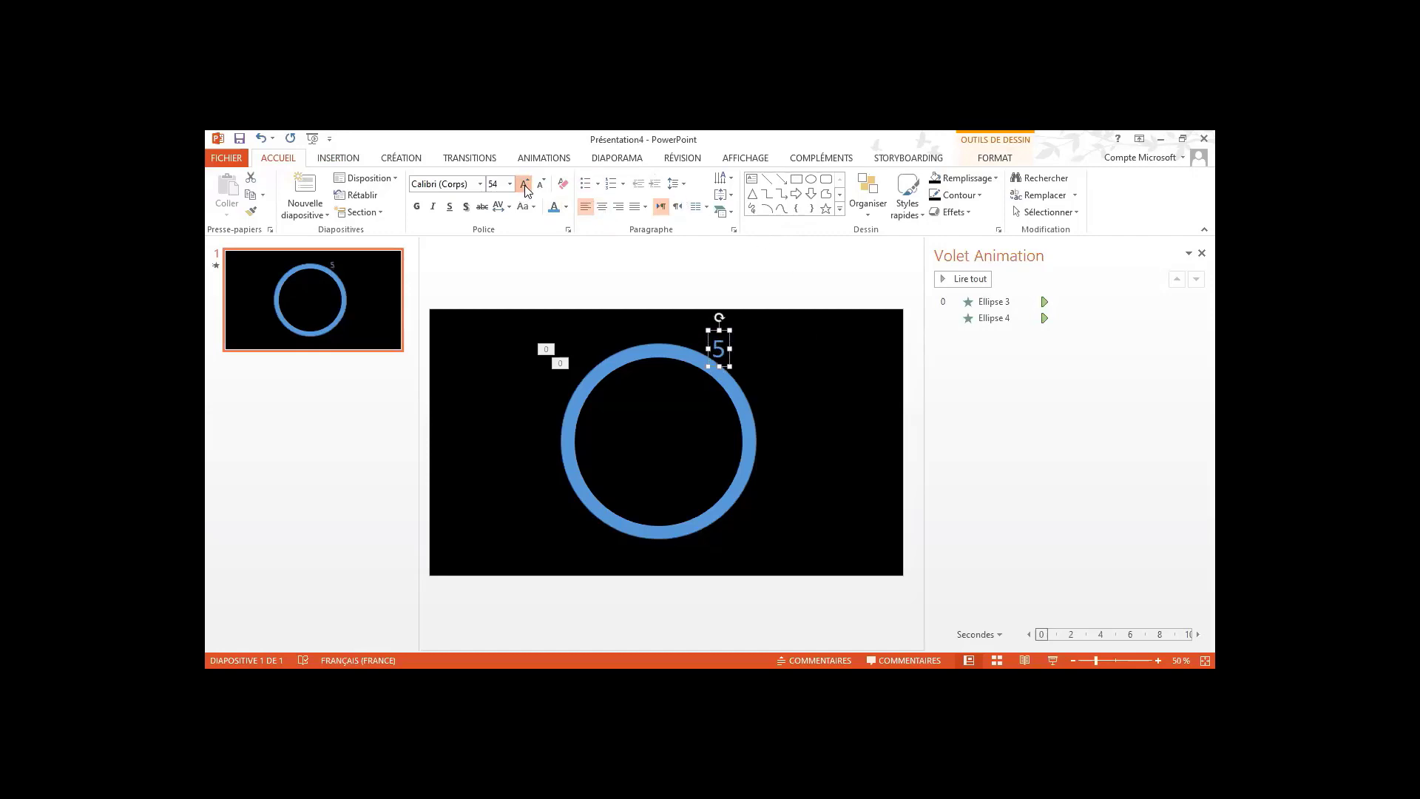
{"action": "left_click", "coordinate": [525, 185]}
{"action": "left_click", "coordinate": [525, 185]}
{"action": "left_click", "coordinate": [526, 185]}
{"action": "left_click", "coordinate": [526, 185]}
{"action": "left_click", "coordinate": [526, 185]}
{"action": "left_click", "coordinate": [525, 185]}
{"action": "left_click", "coordinate": [417, 207]}
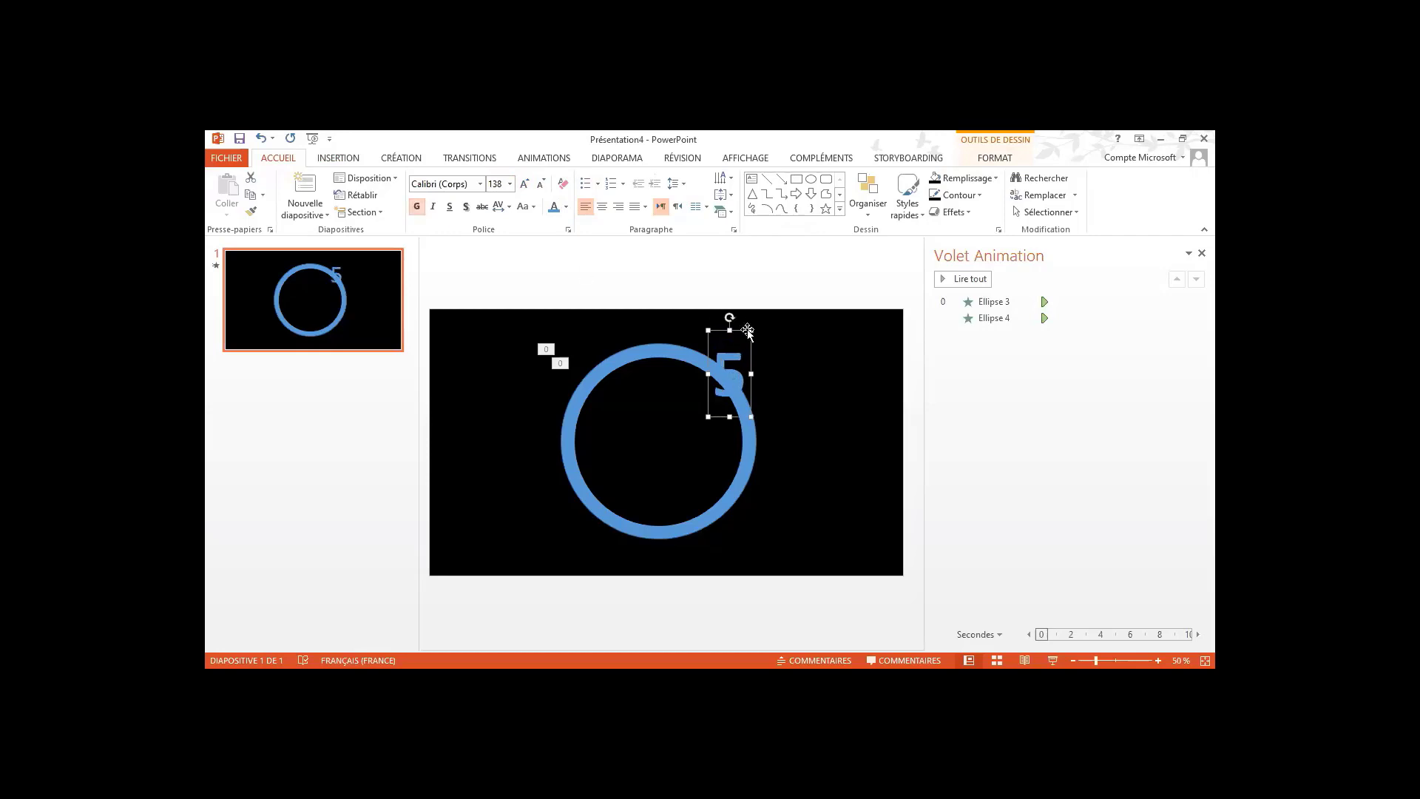
Centre the number 5 inside the ring and enlarge its font size to 199
{"action": "left_click_drag", "start_coordinate": [750, 348], "coordinate": [686, 420]}
{"action": "left_click", "coordinate": [526, 185]}
{"action": "left_click", "coordinate": [526, 185]}
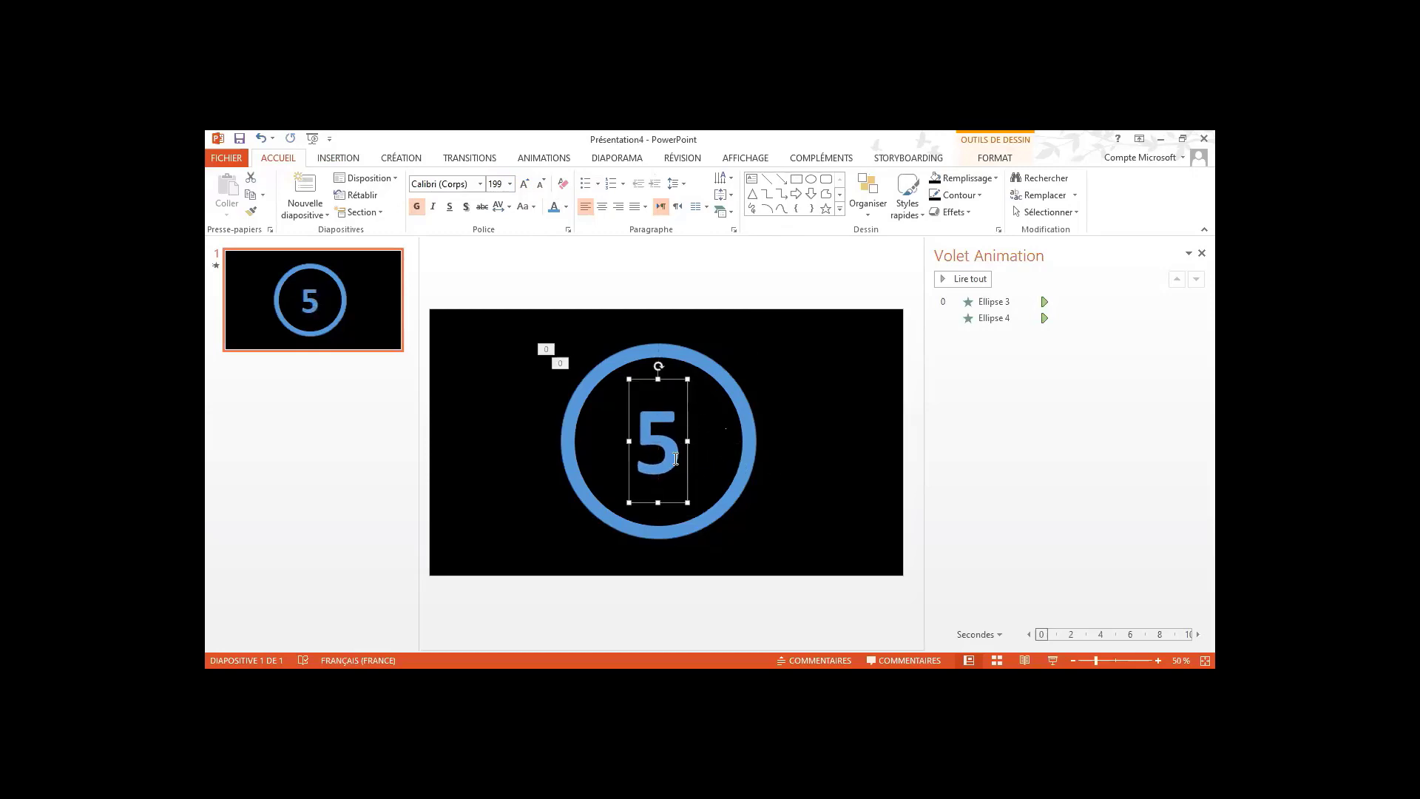
Duplicate the number 5 and place the copy in the slide's upper-right corner
{"action": "key", "text": "ctrl+c"}
{"action": "key", "text": "ctrl+v"}
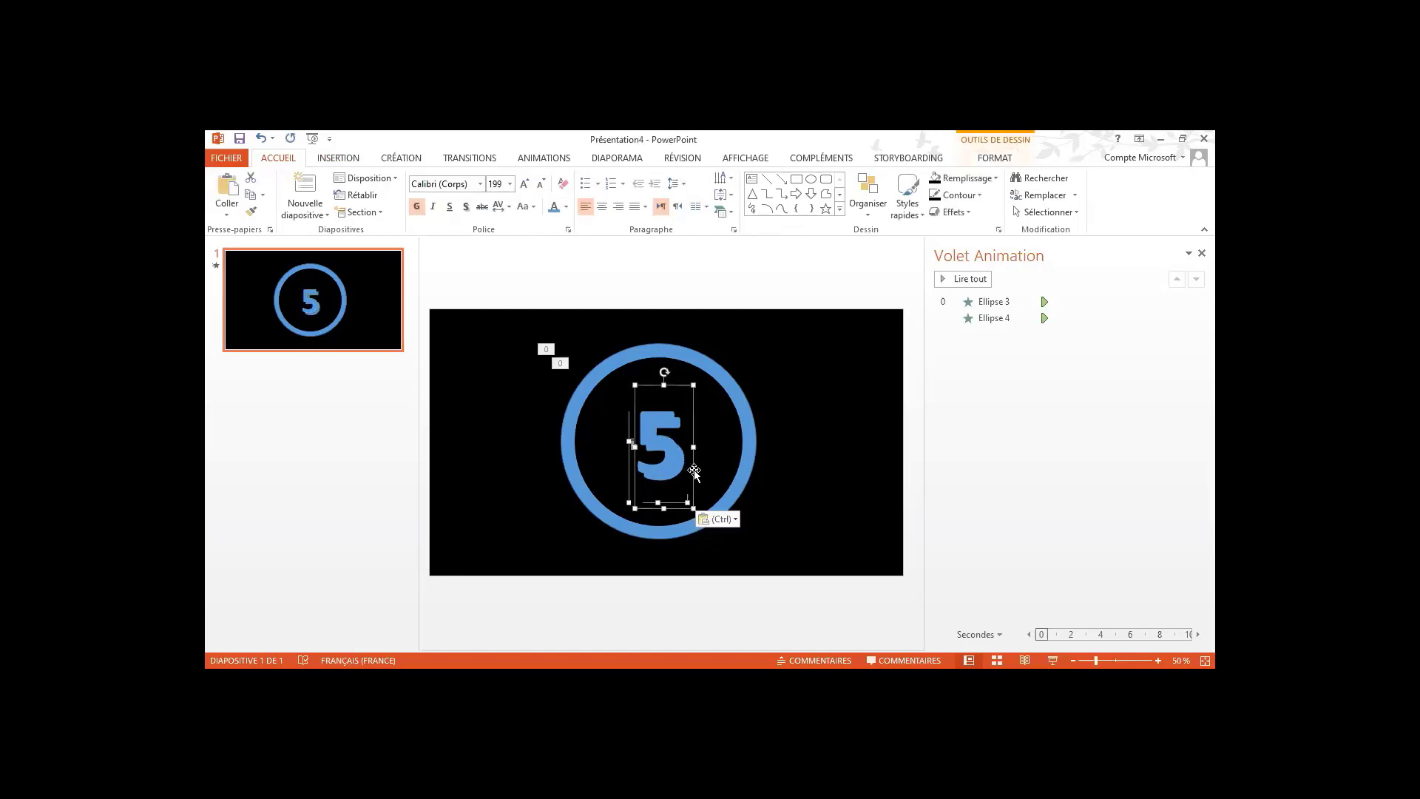
{"action": "left_click_drag", "start_coordinate": [688, 470], "coordinate": [893, 359]}
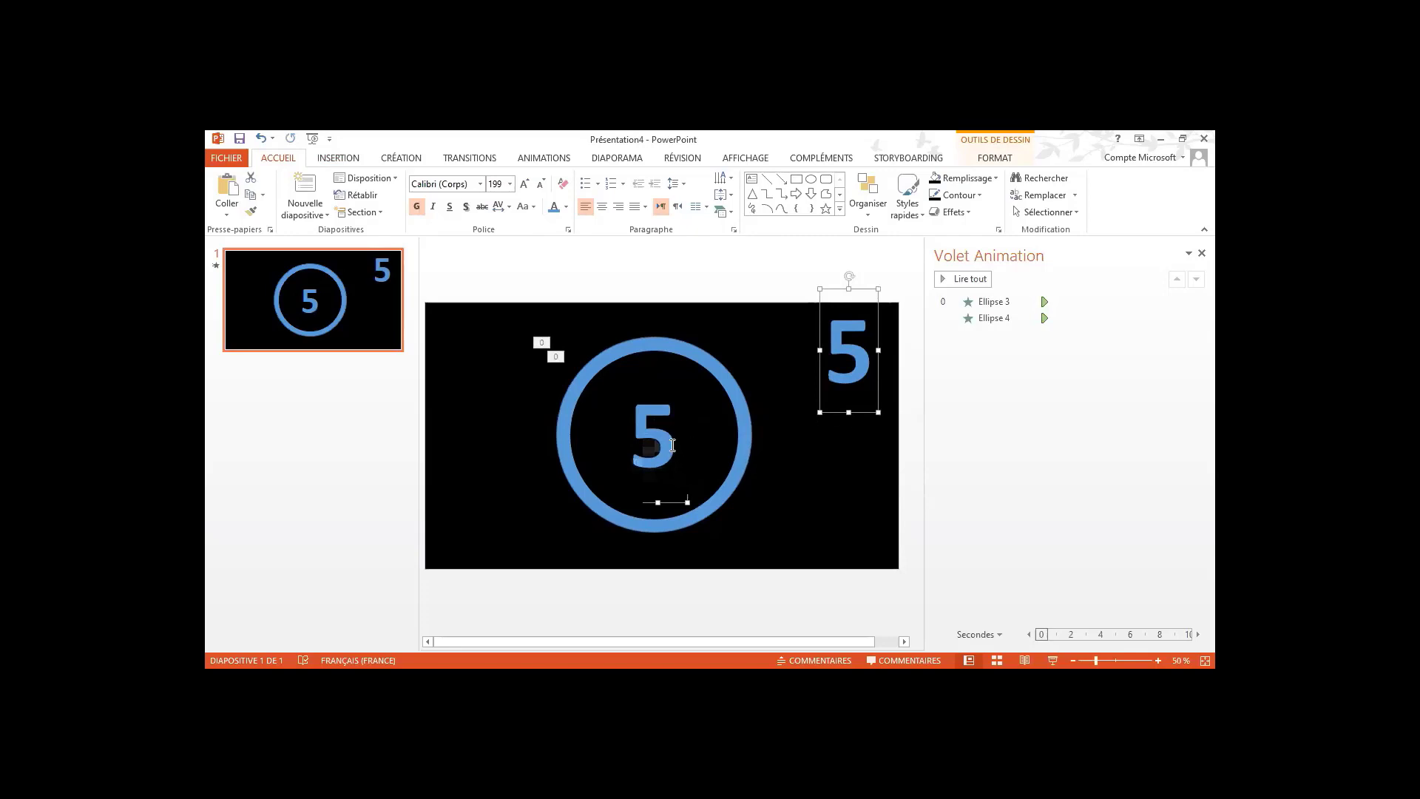
Apply the Apparaître entrance animation to the 5 inside the ring and make it start with the previous one (Avec la précédente)
{"action": "left_click", "coordinate": [686, 406]}
{"action": "left_click", "coordinate": [687, 406]}
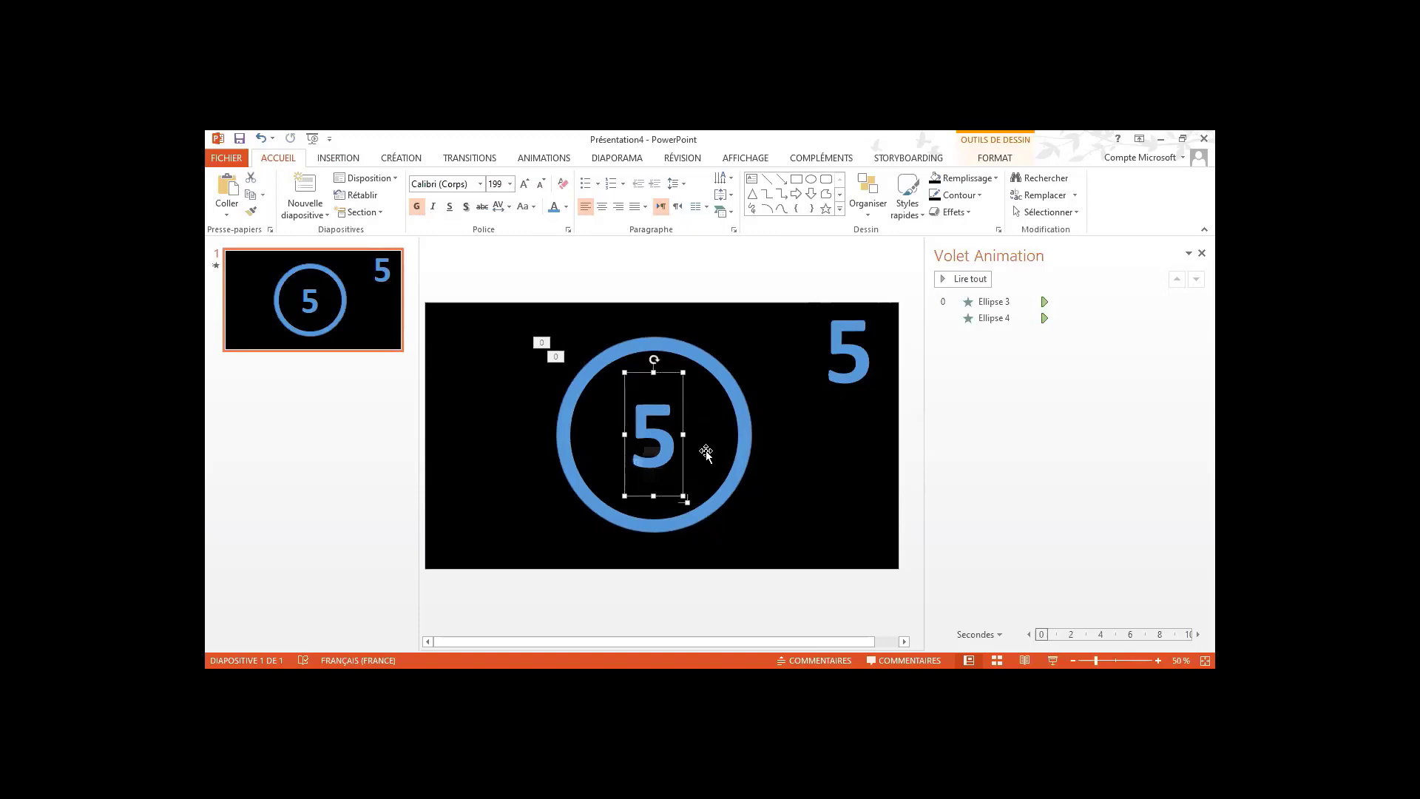
{"action": "left_click_drag", "start_coordinate": [684, 463], "coordinate": [682, 460]}
{"action": "left_click", "coordinate": [537, 162]}
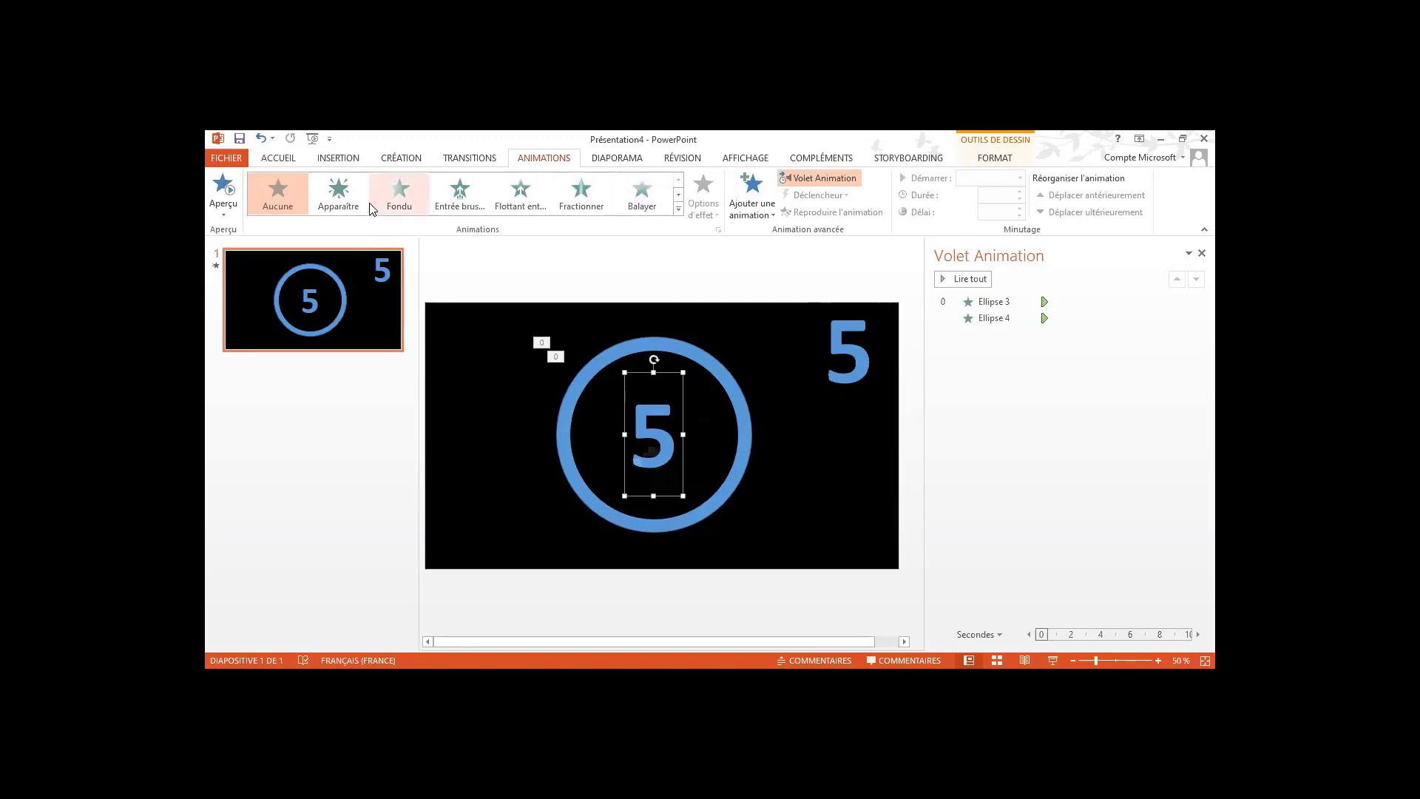
{"action": "left_click", "coordinate": [345, 190]}
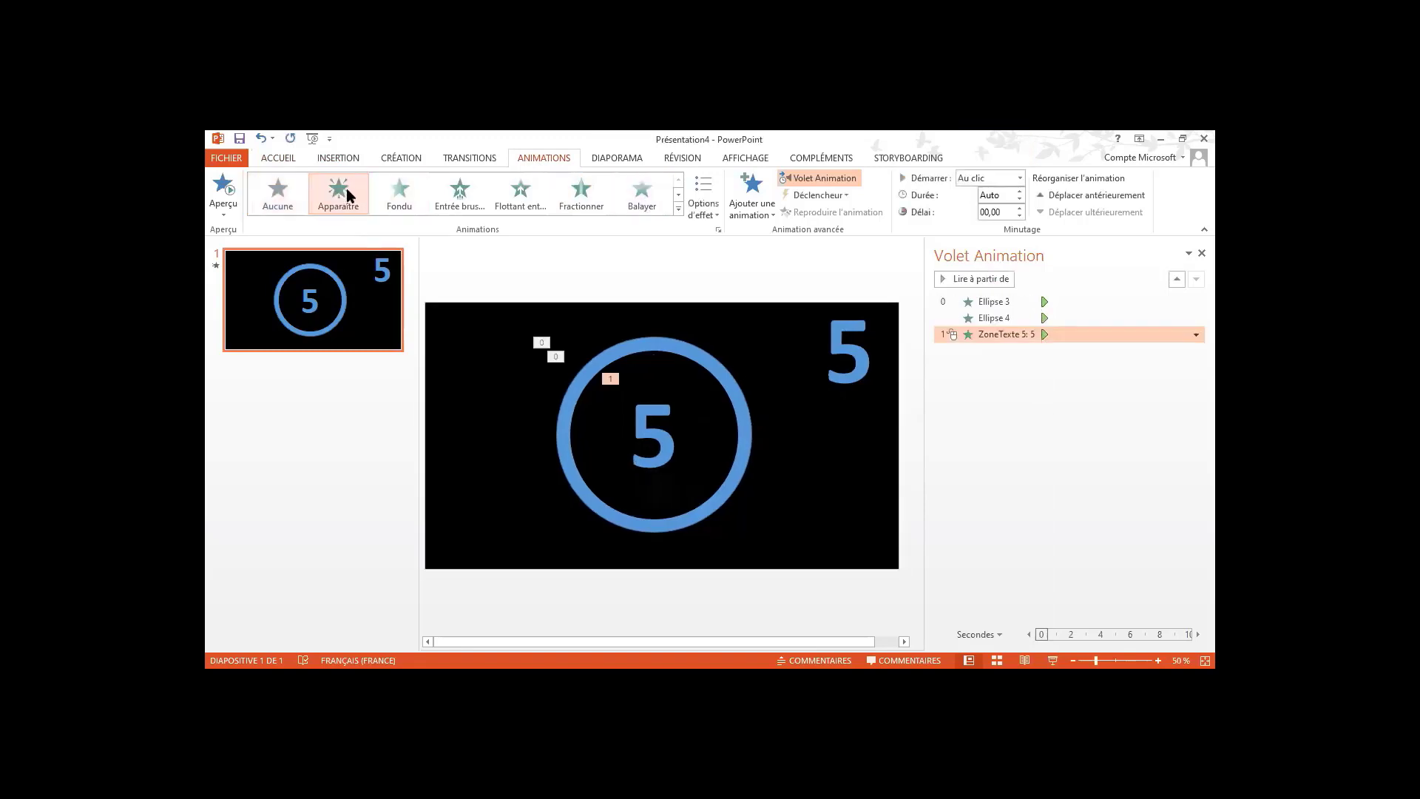
{"action": "left_click", "coordinate": [1022, 180]}
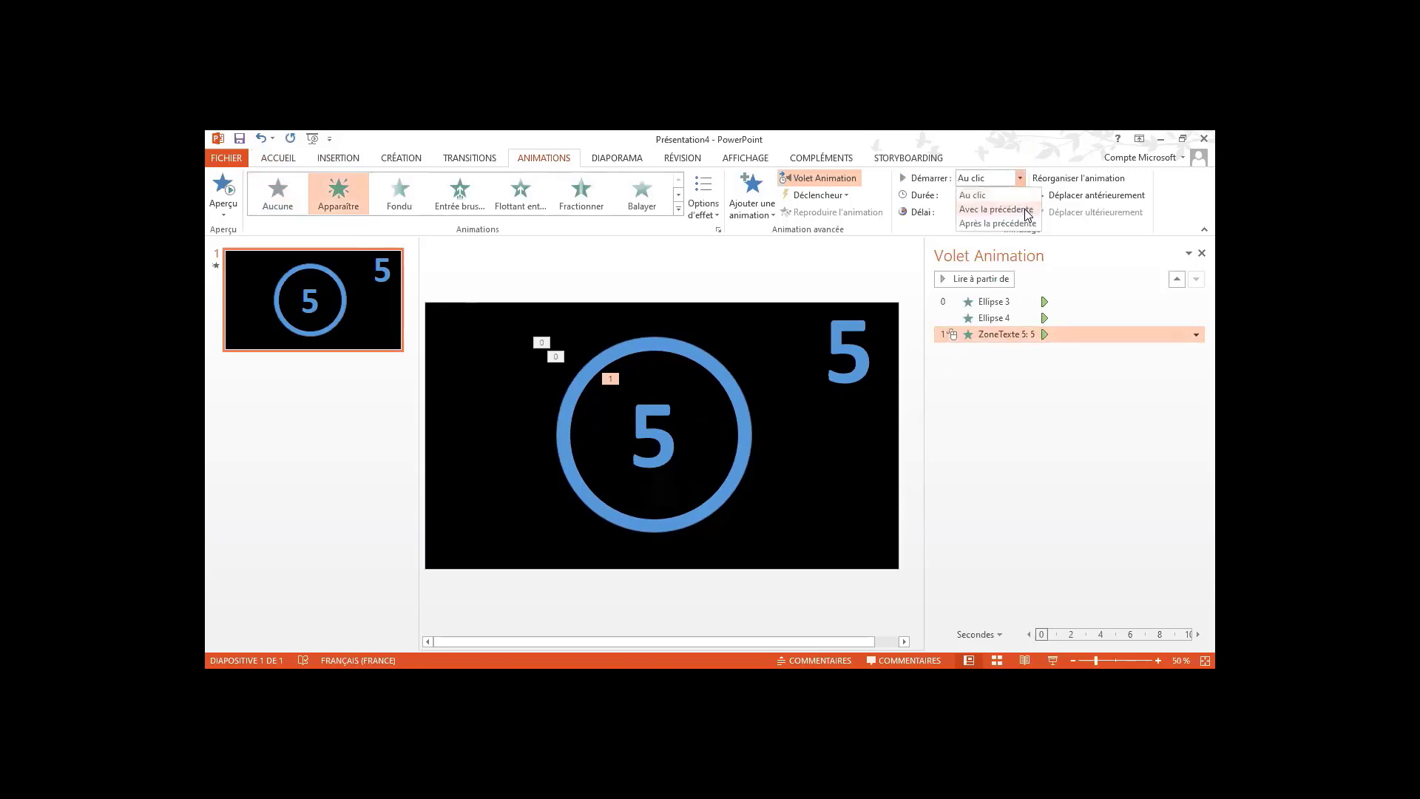
{"action": "left_click", "coordinate": [1027, 211]}
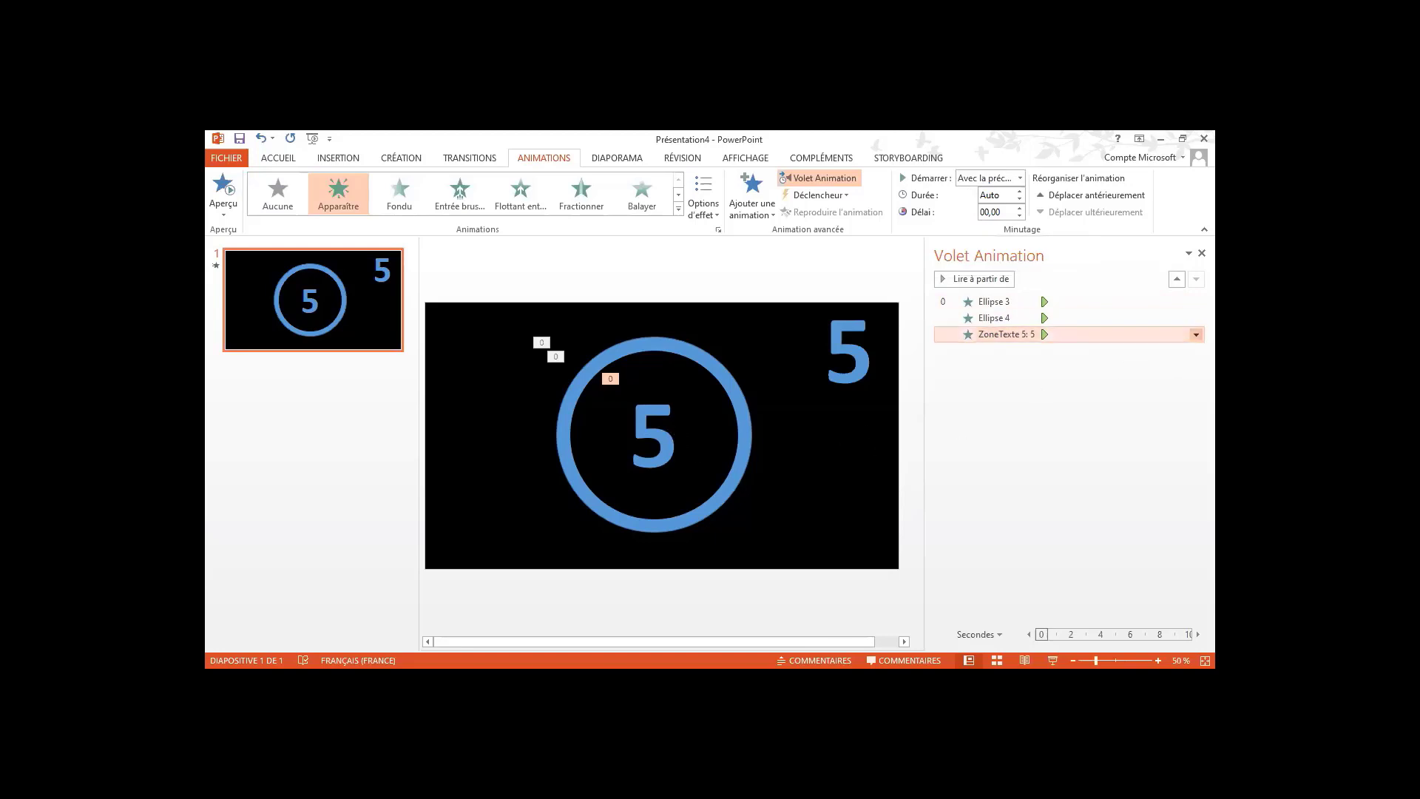
Add the Cliquer sound to the Apparaître animation of the 5 in its effect options
{"action": "left_click", "coordinate": [1196, 334]}
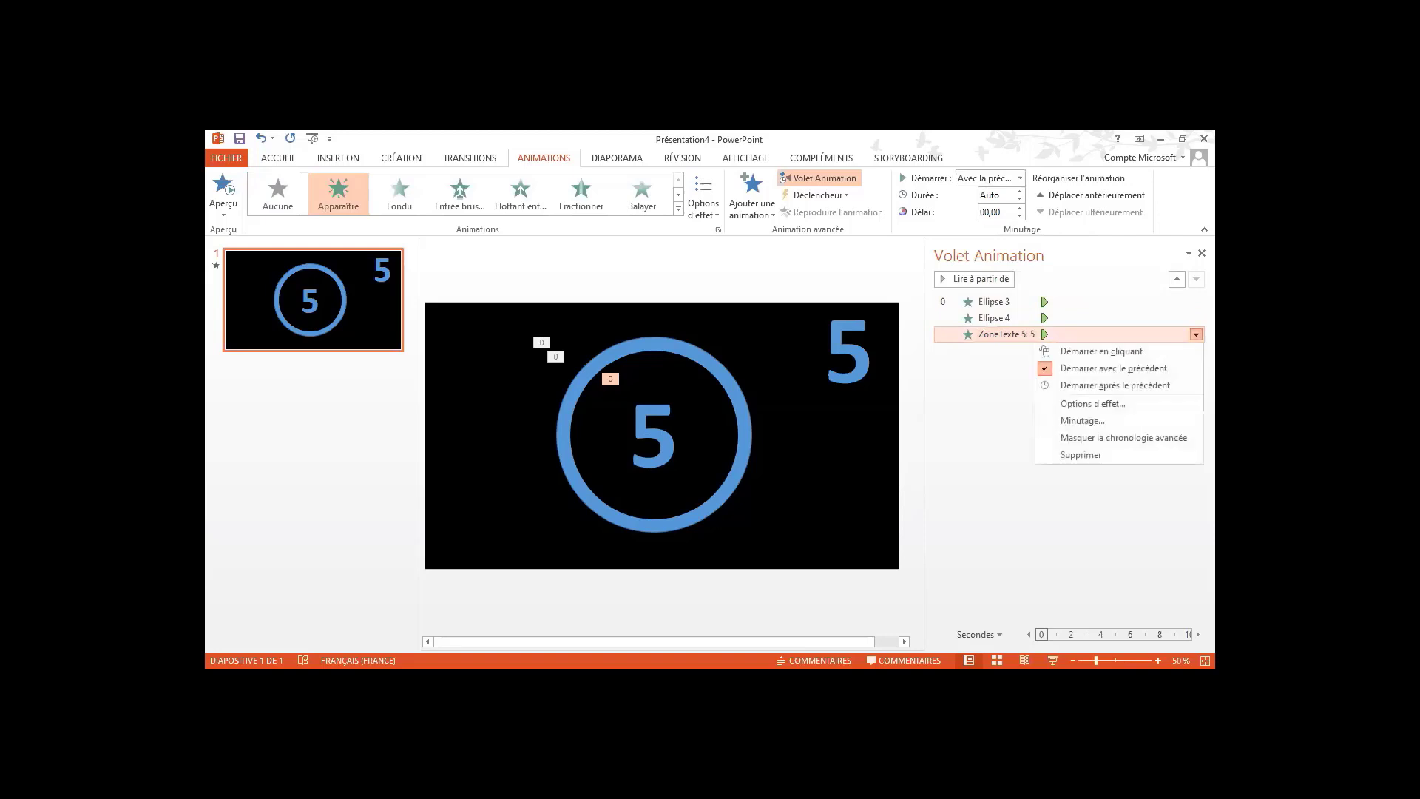
{"action": "left_click", "coordinate": [1115, 406]}
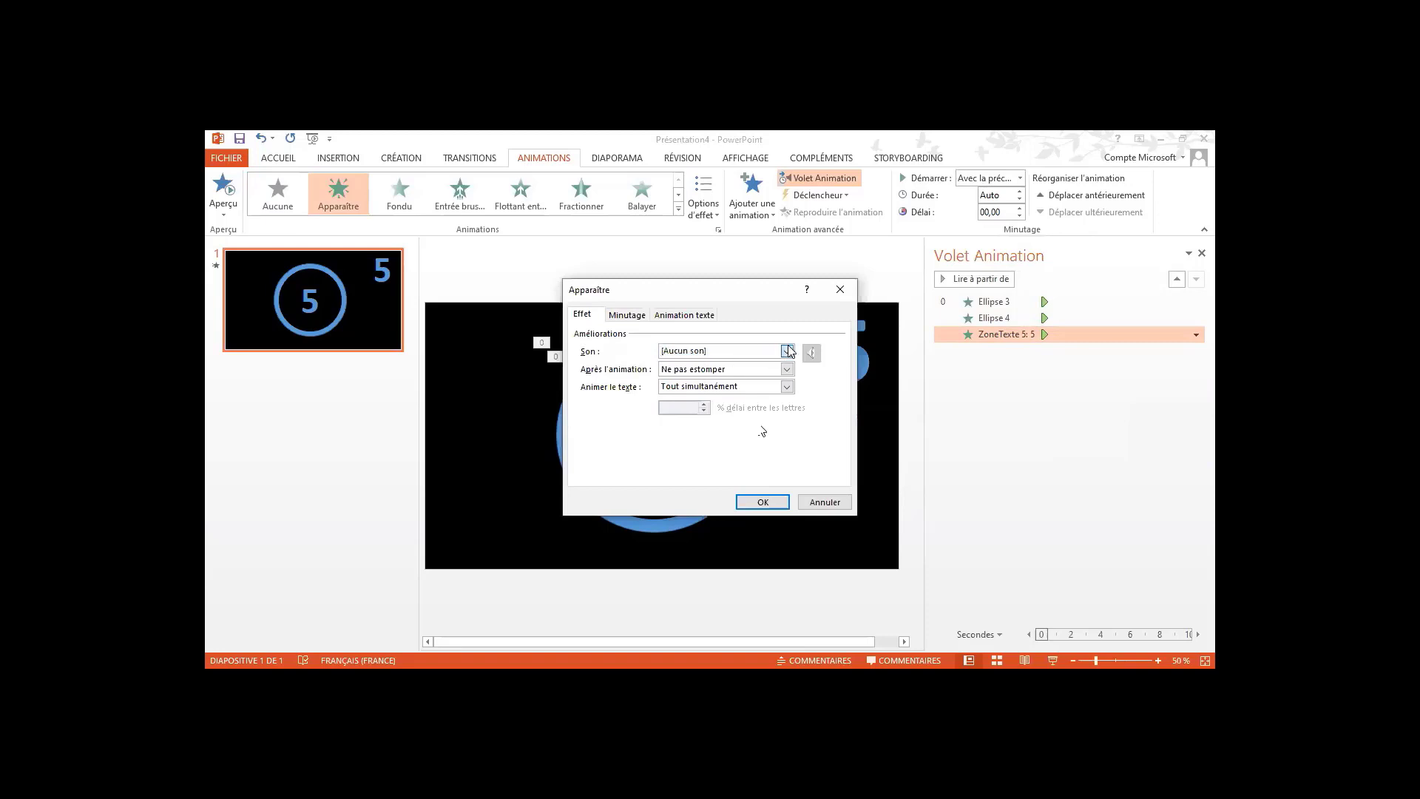
{"action": "left_click", "coordinate": [787, 351]}
{"action": "scroll", "coordinate": [788, 399], "scroll_direction": "down", "scroll_amount": 2}
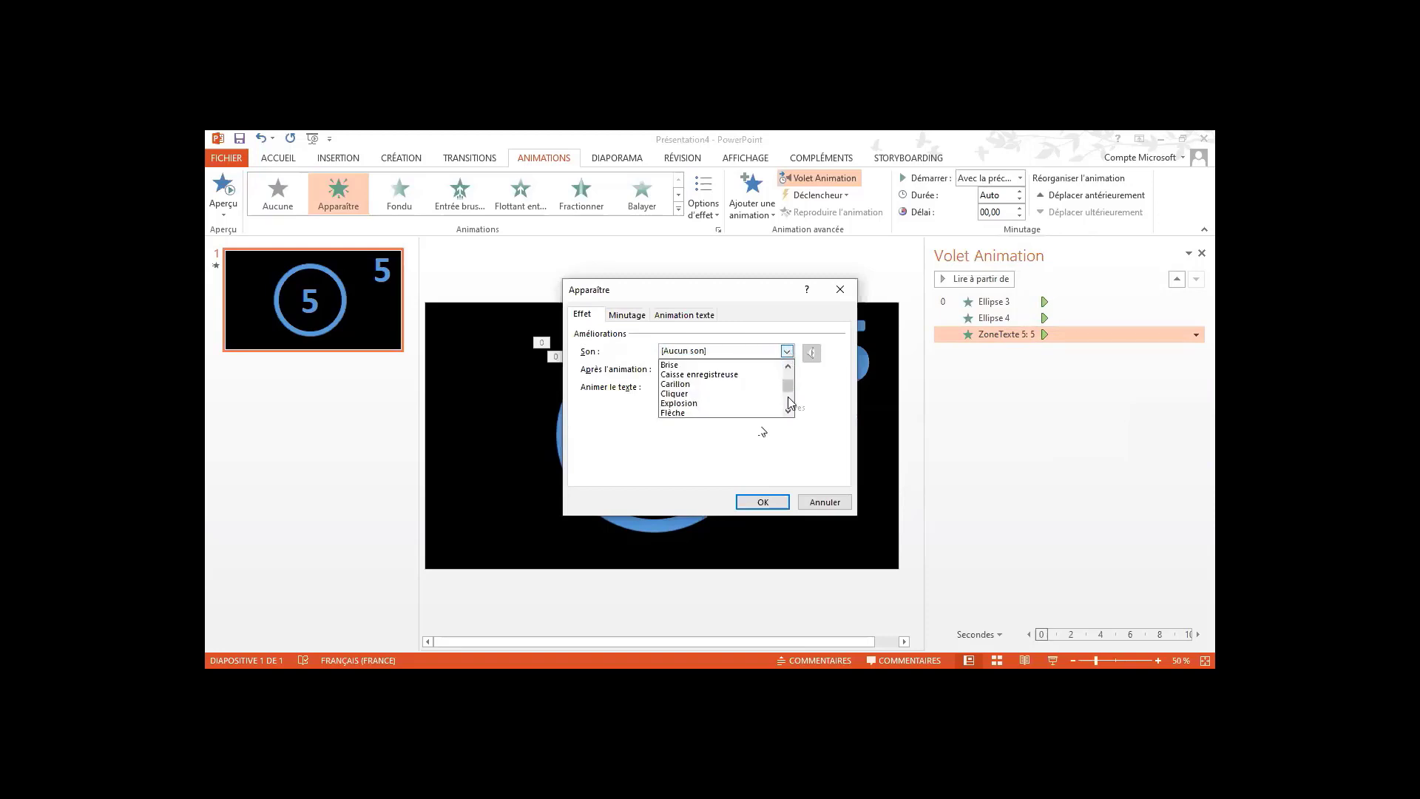
{"action": "left_click", "coordinate": [681, 394]}
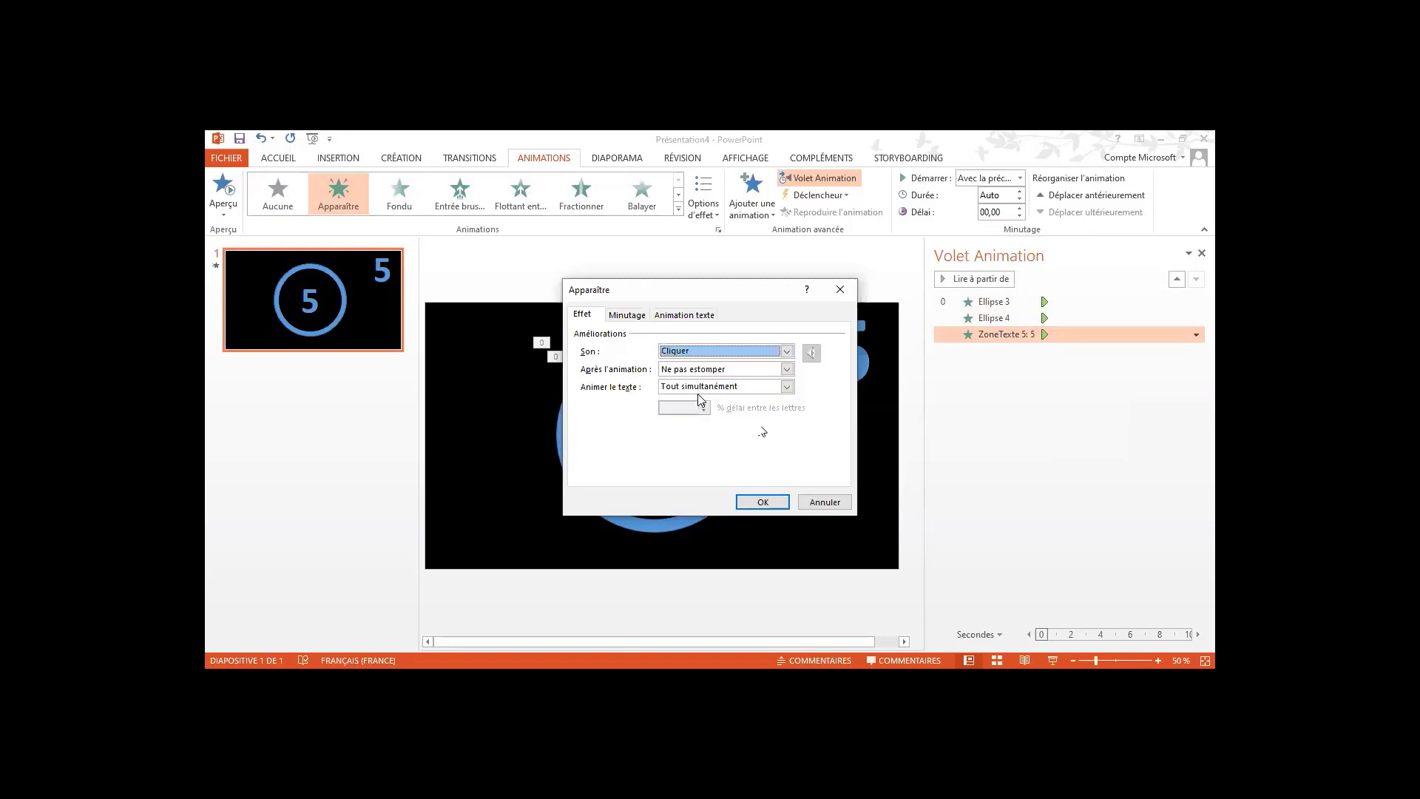
{"action": "left_click", "coordinate": [763, 502]}
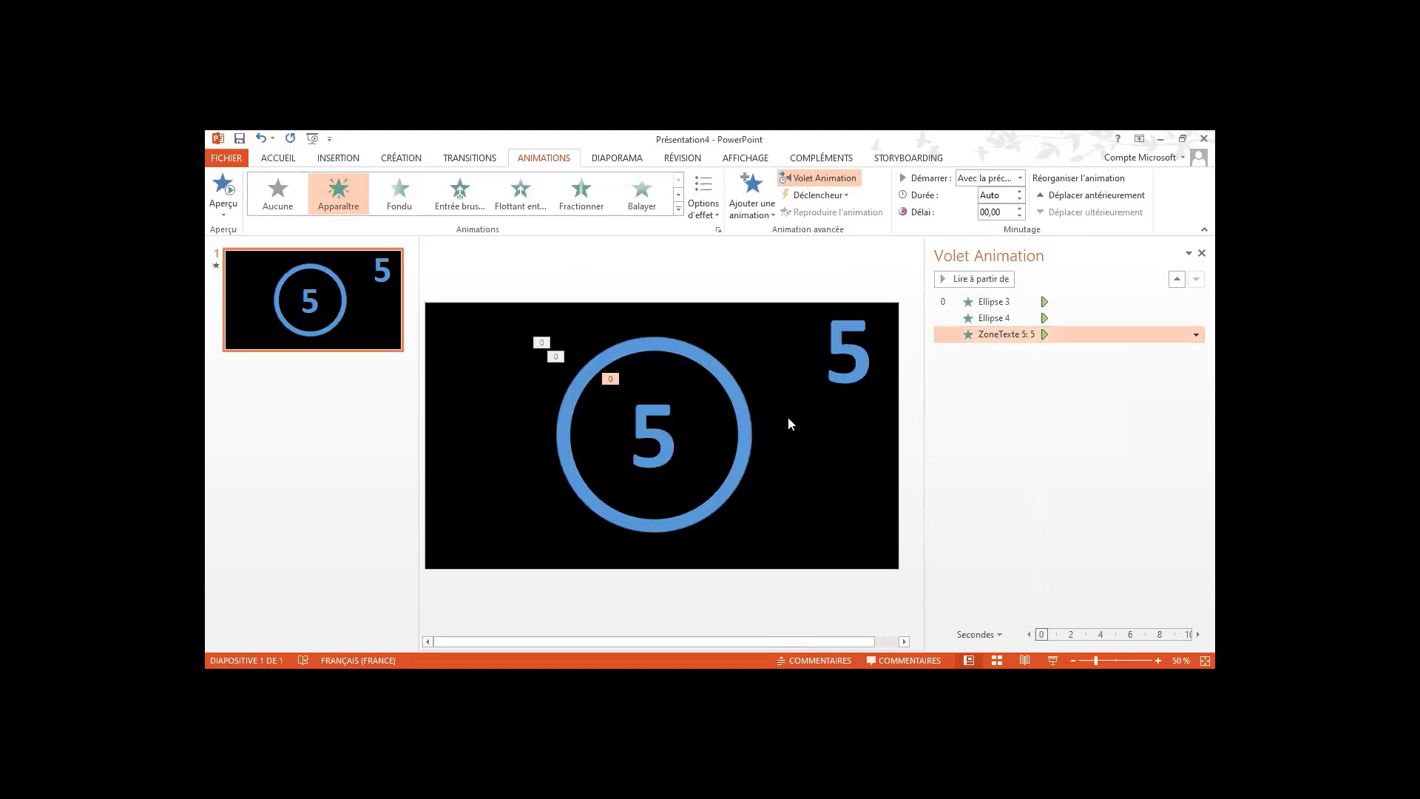
Add a Disparaître exit animation to the 5 inside the ring and make it start Avec la précédente
{"action": "left_click", "coordinate": [662, 443]}
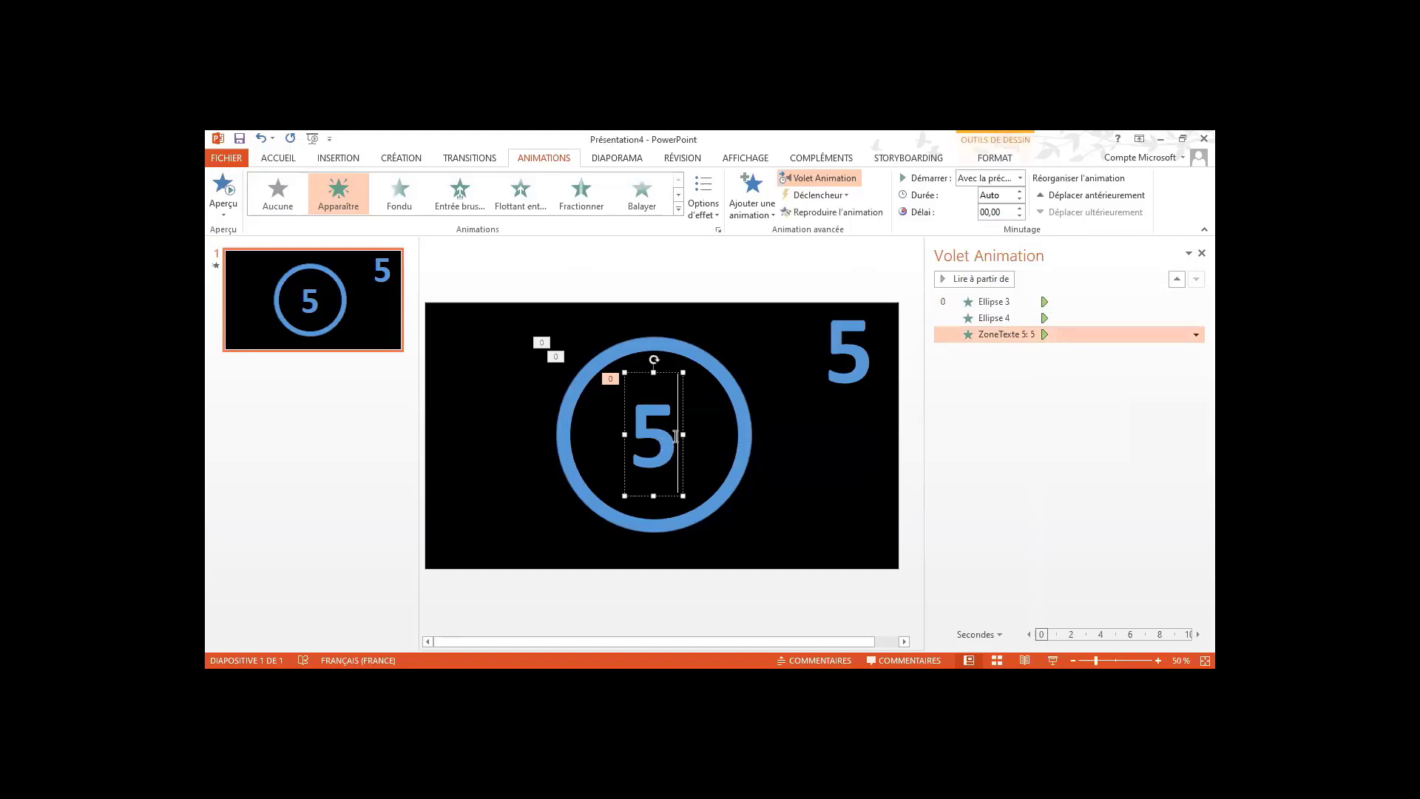
{"action": "left_click", "coordinate": [679, 437]}
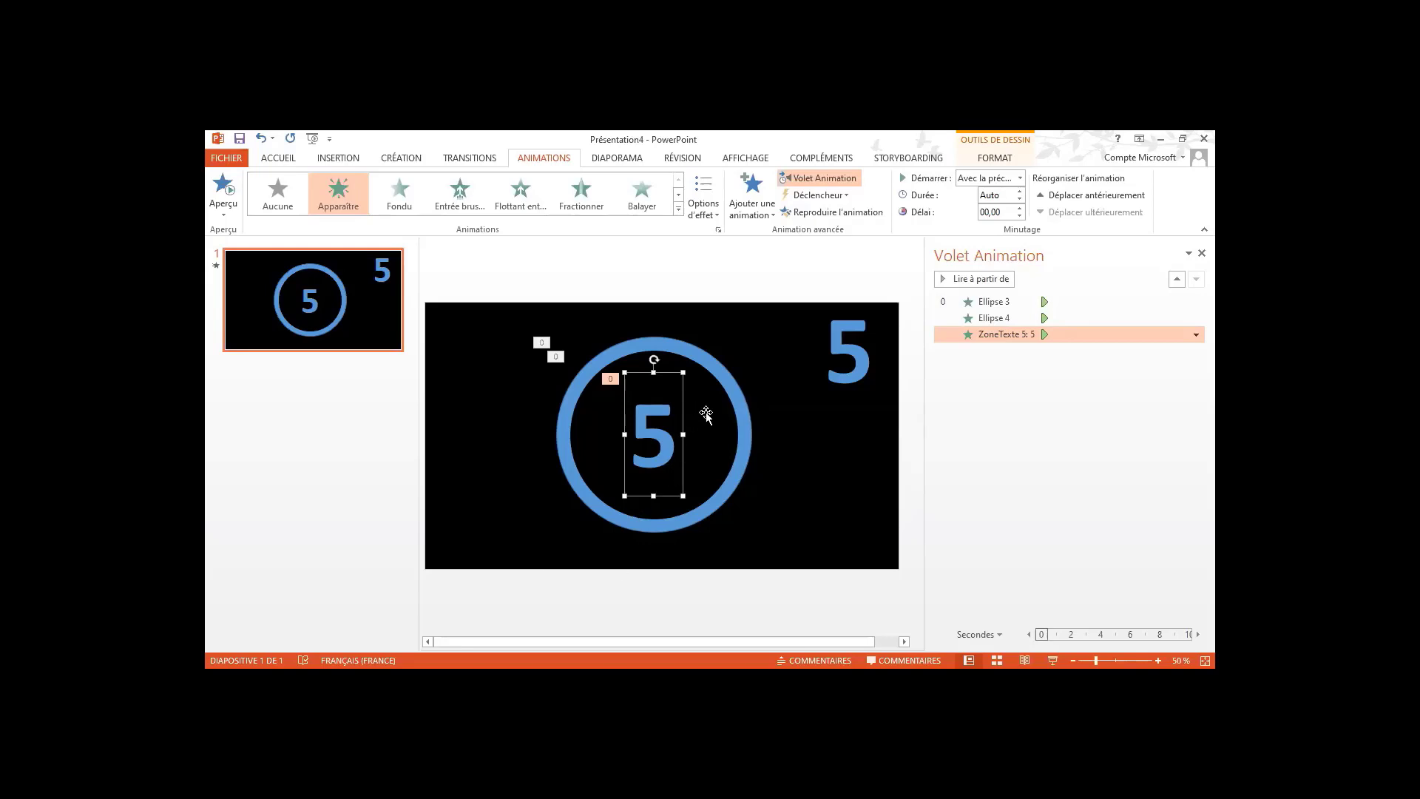
{"action": "left_click", "coordinate": [775, 218]}
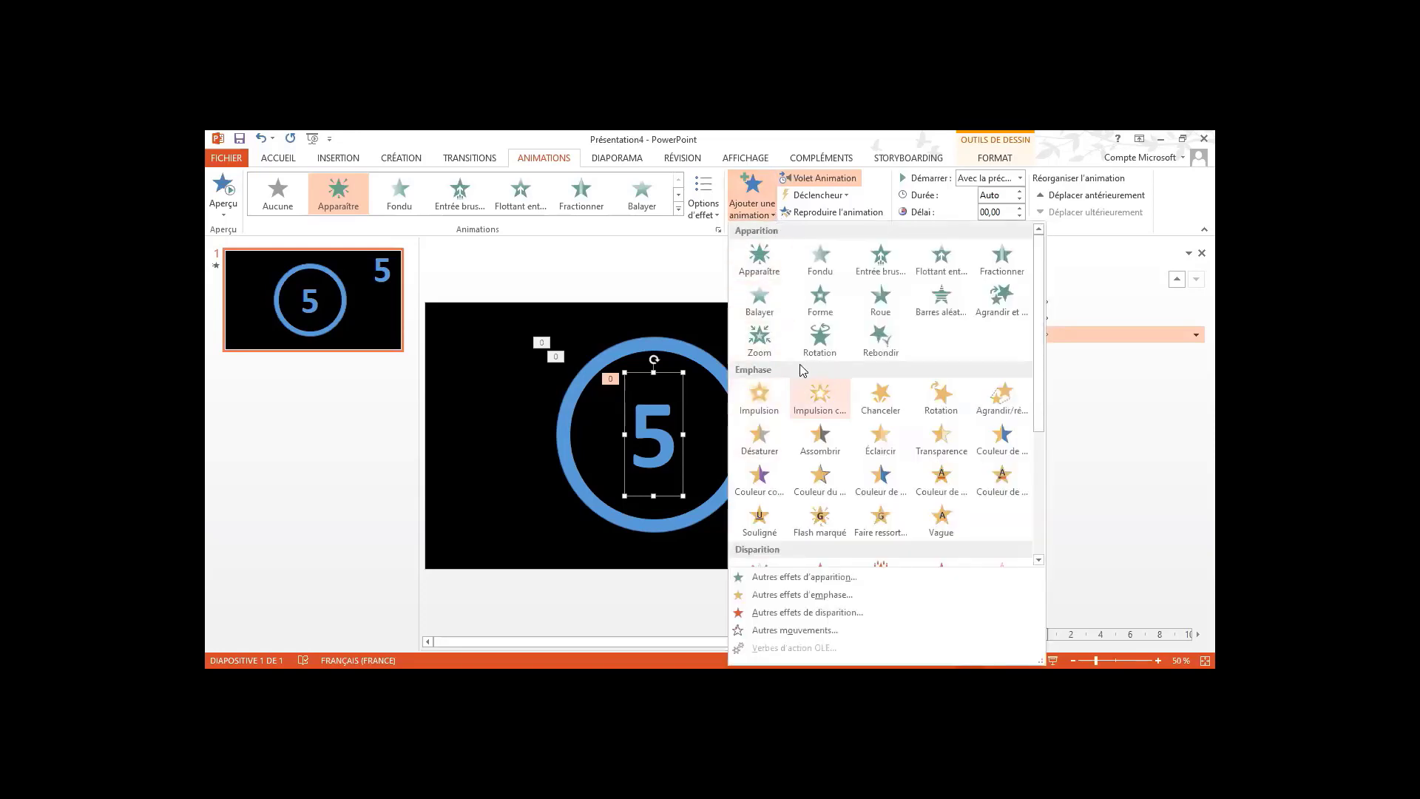
{"action": "left_click", "coordinate": [1040, 498]}
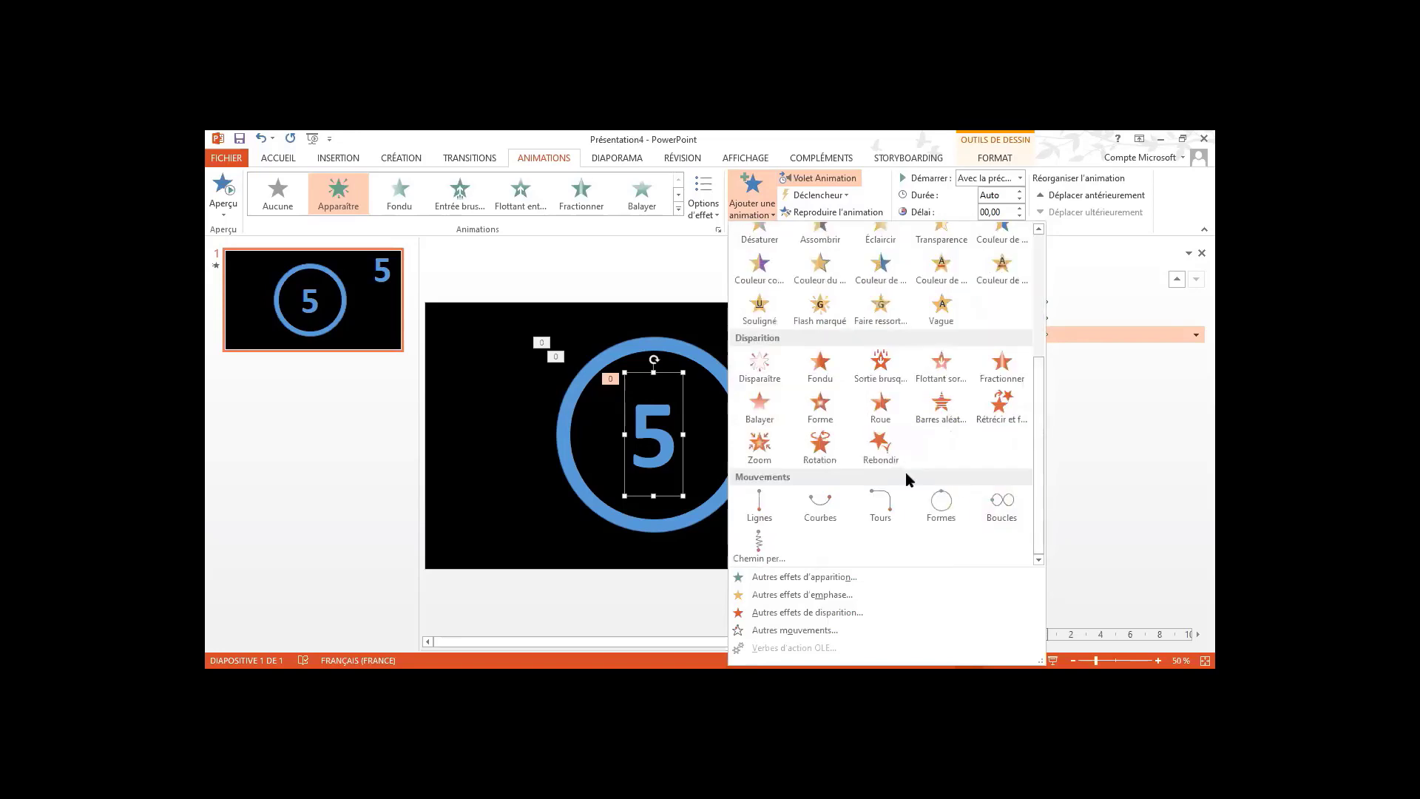
{"action": "left_click", "coordinate": [762, 364]}
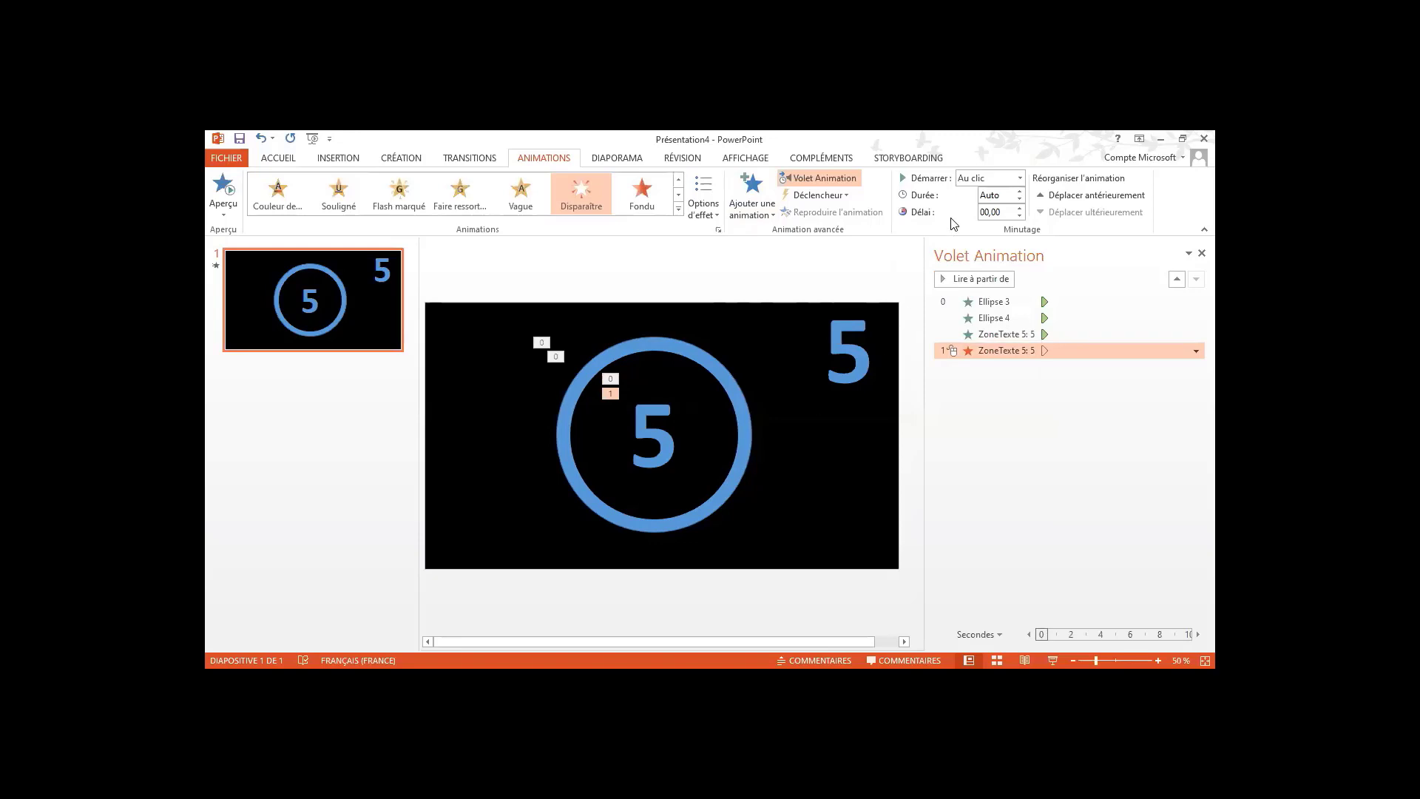
{"action": "left_click", "coordinate": [1020, 177]}
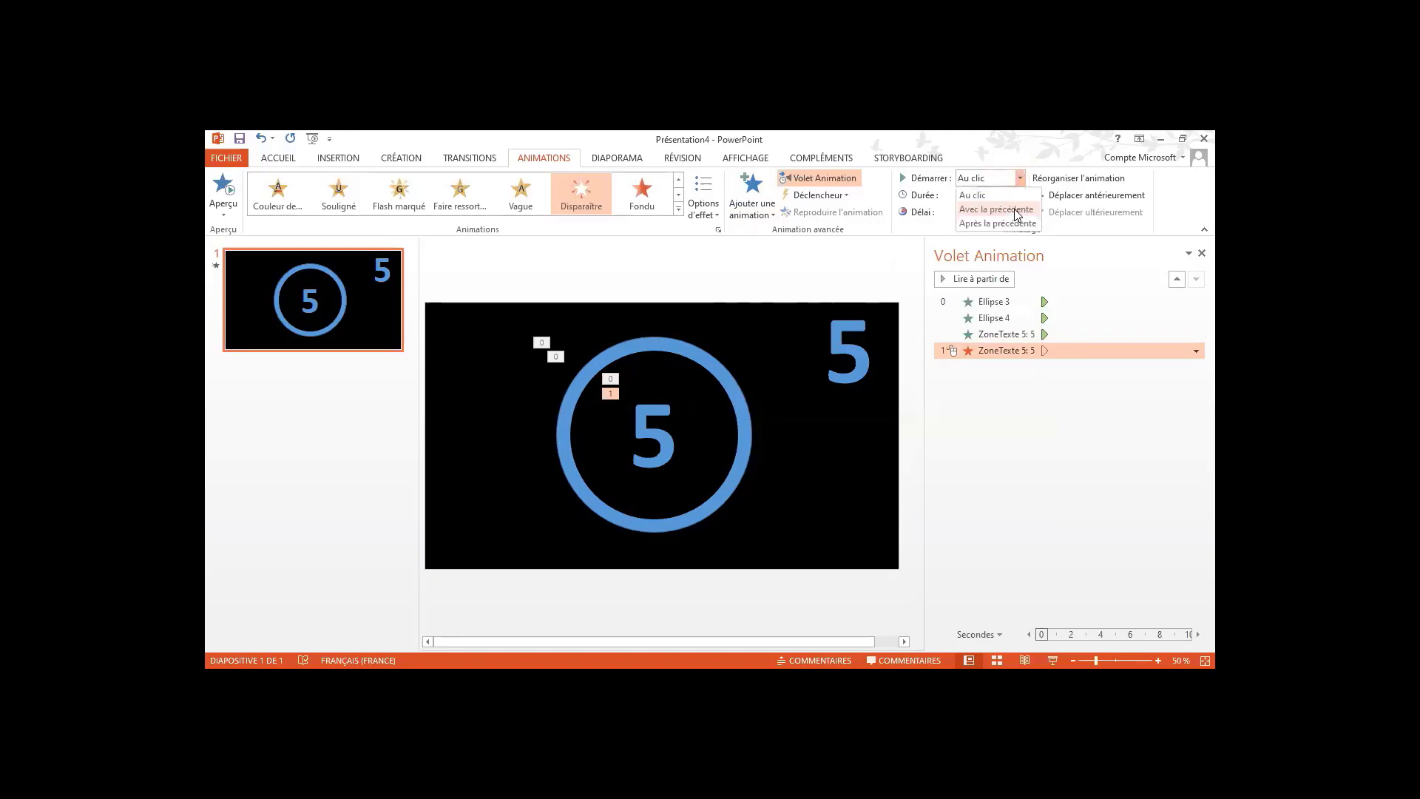
{"action": "left_click", "coordinate": [1018, 210]}
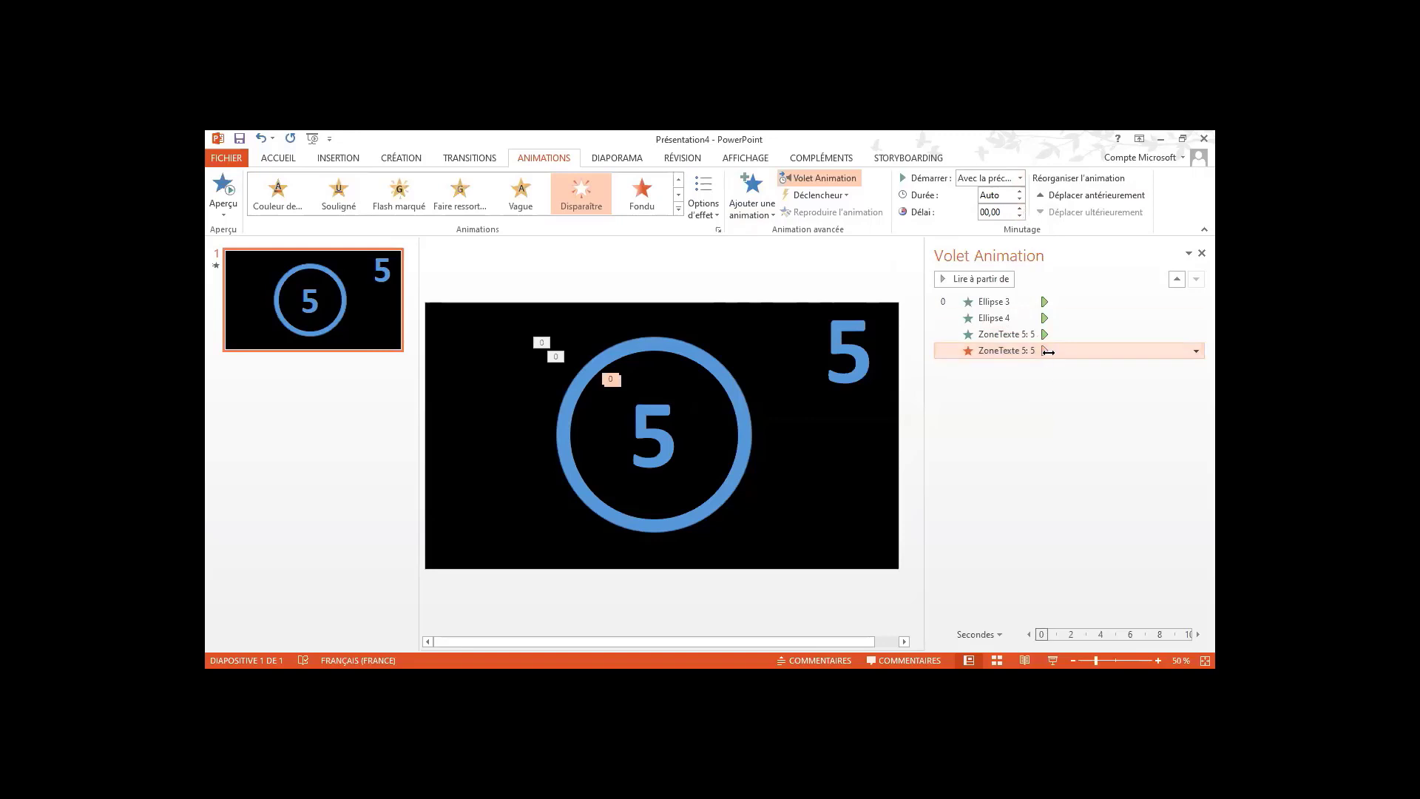
Set the delay of the 5's Disparaître animation to 01,00
{"action": "left_click", "coordinate": [1011, 334]}
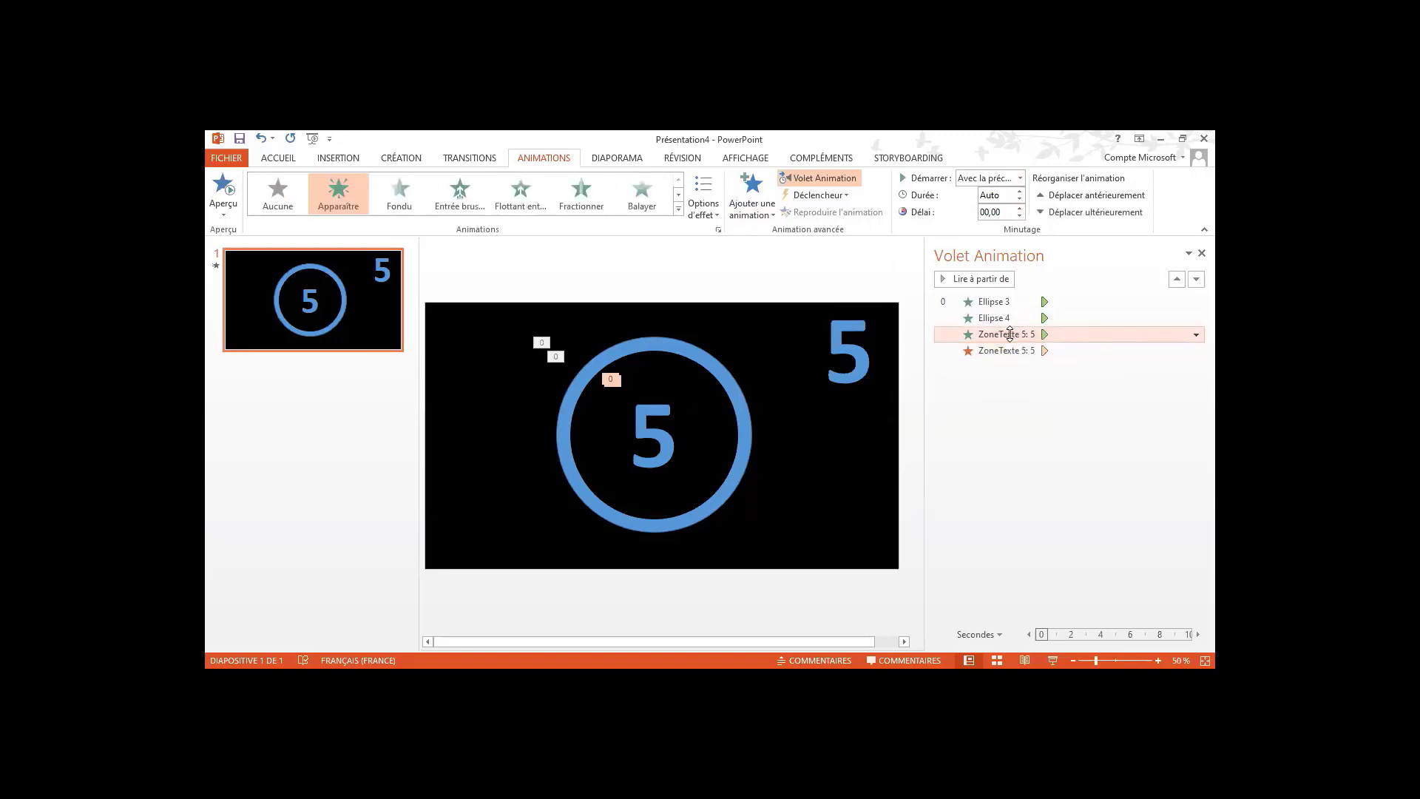
{"action": "left_click", "coordinate": [1046, 350]}
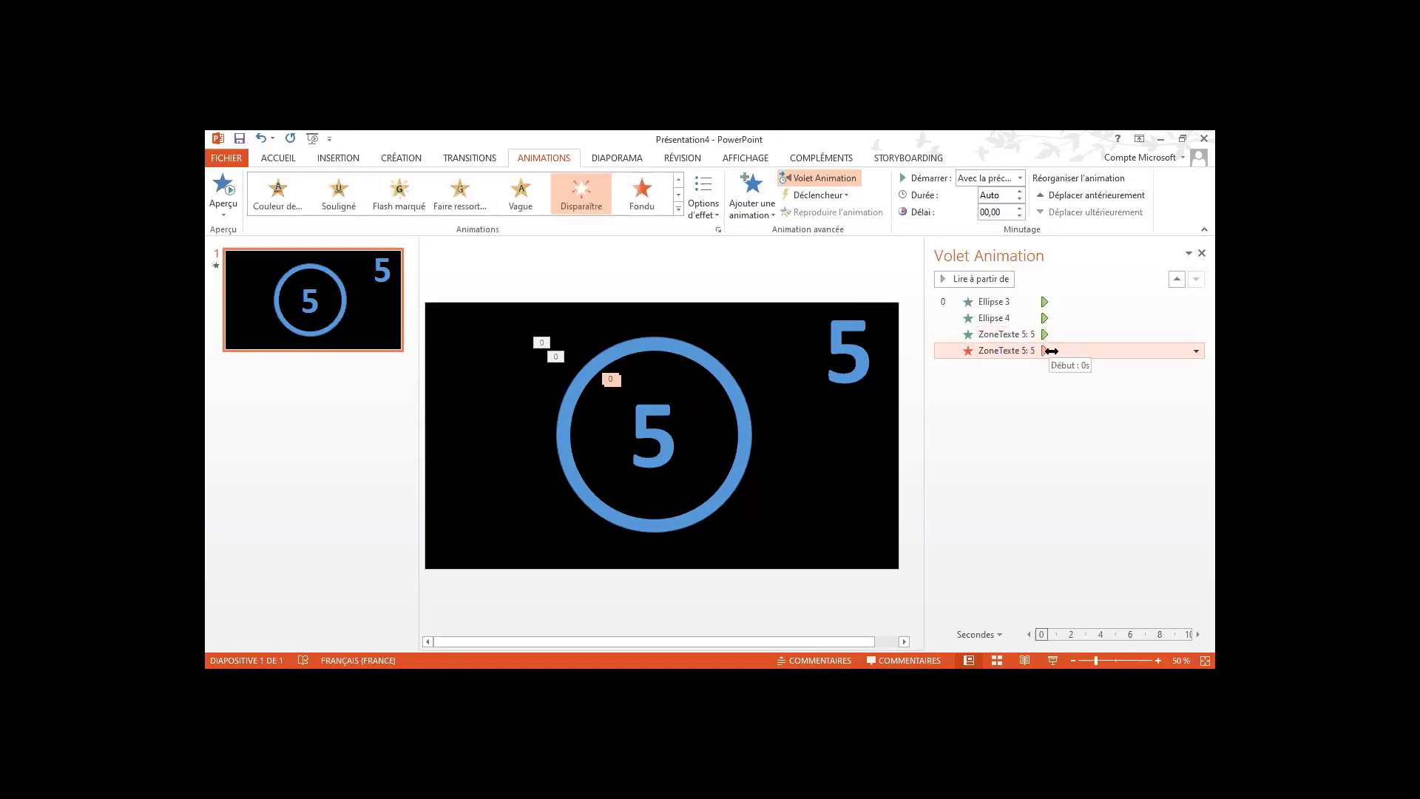
{"action": "left_click", "coordinate": [1019, 208]}
{"action": "left_click", "coordinate": [1020, 210]}
{"action": "left_click", "coordinate": [1019, 210]}
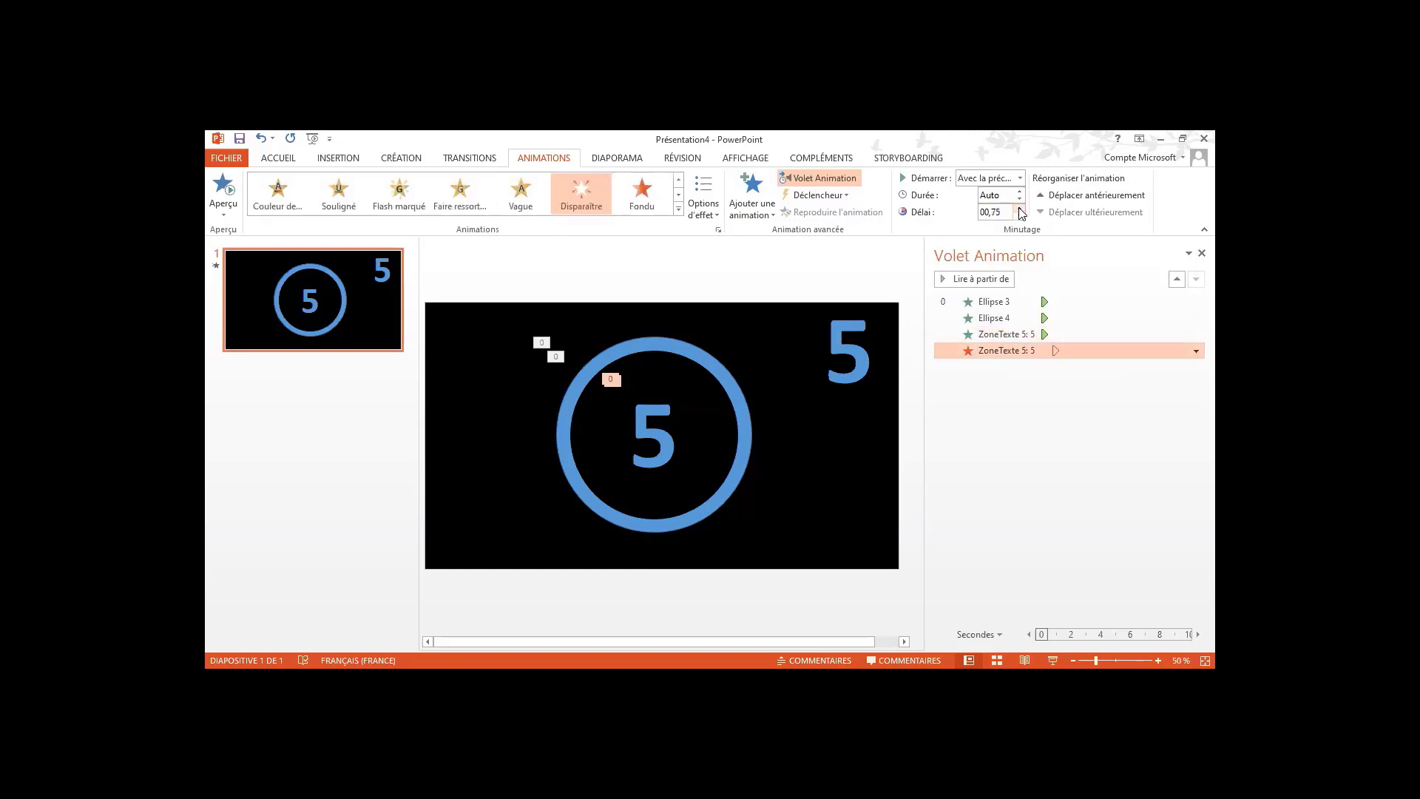
{"action": "left_click", "coordinate": [1019, 210]}
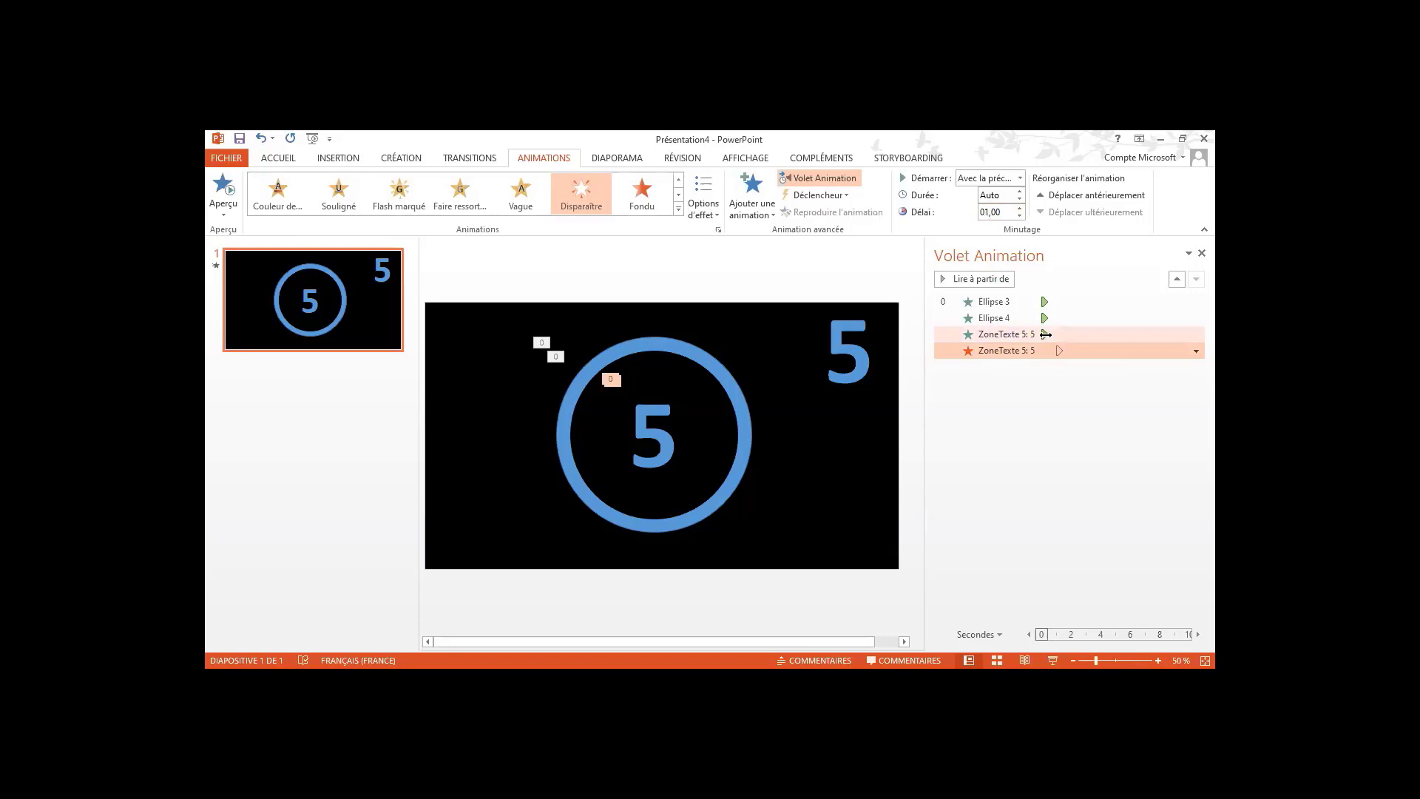
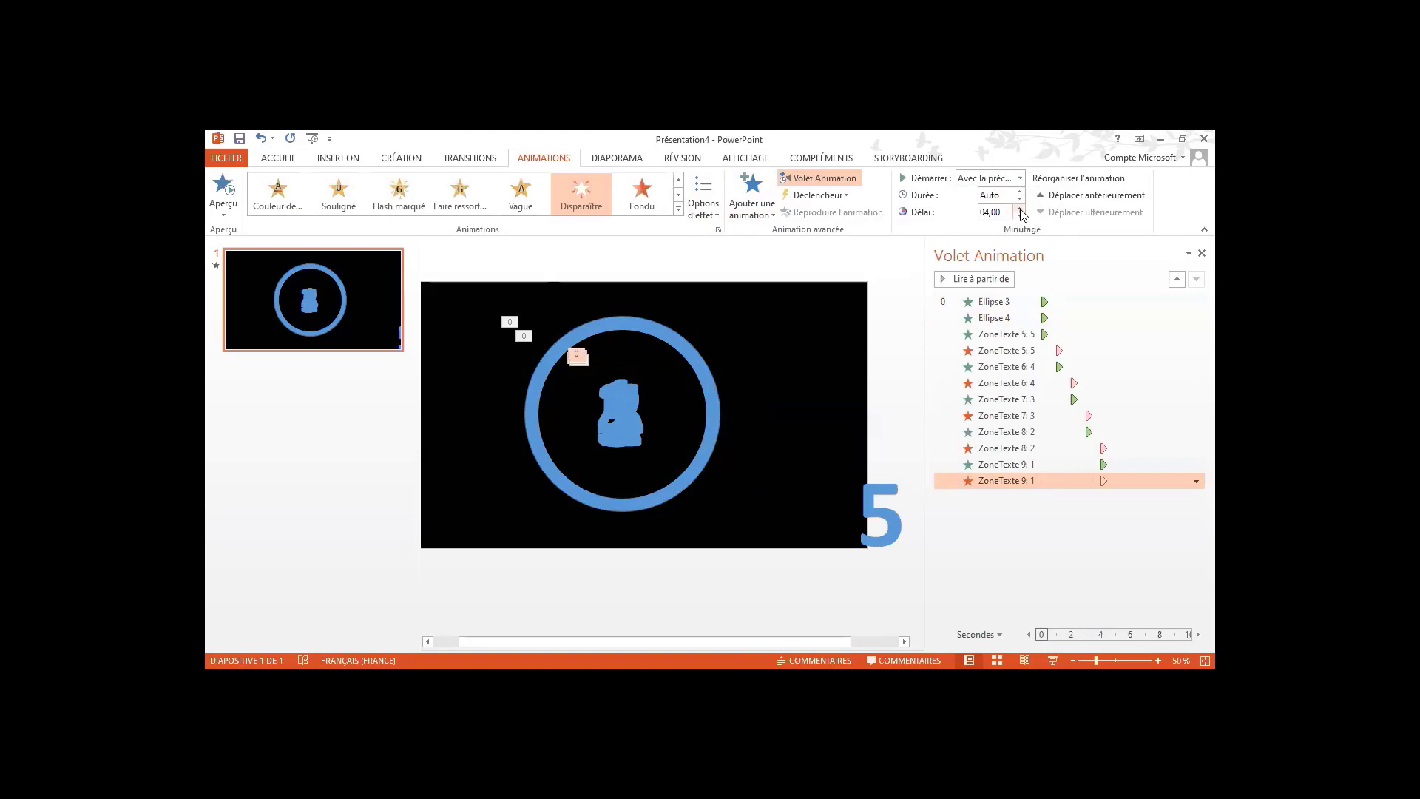
Set the delay of the number 1's Disparaître animation to 5 seconds
{"action": "left_click", "coordinate": [1020, 215]}
{"action": "left_click", "coordinate": [1020, 215]}
{"action": "left_click", "coordinate": [1020, 207]}
Change the spare 5 at the slide's lower-right corner to 0 and move it onto the stacked numbers inside the ring
{"action": "left_click", "coordinate": [879, 514]}
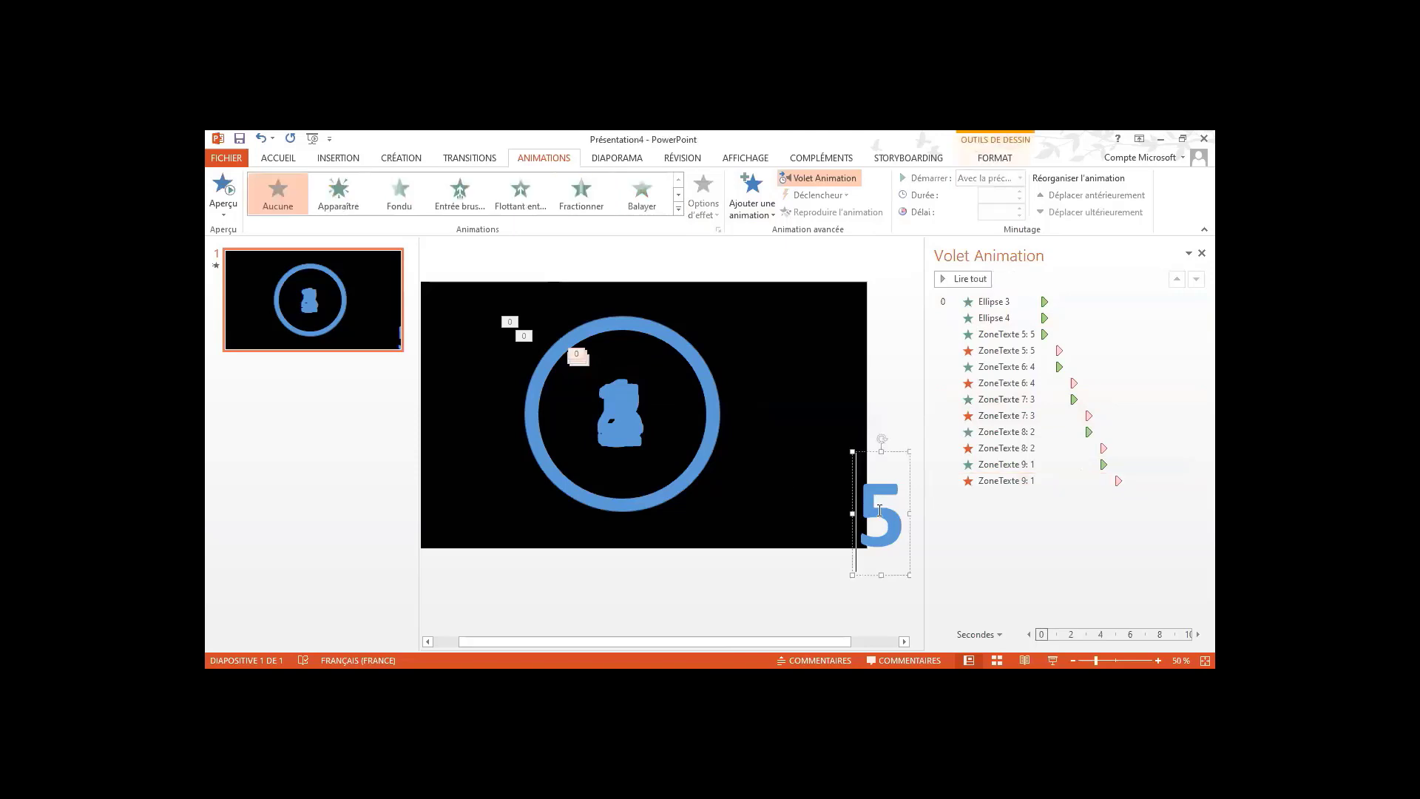
{"action": "double_click", "coordinate": [879, 514]}
{"action": "type", "text": "0"}
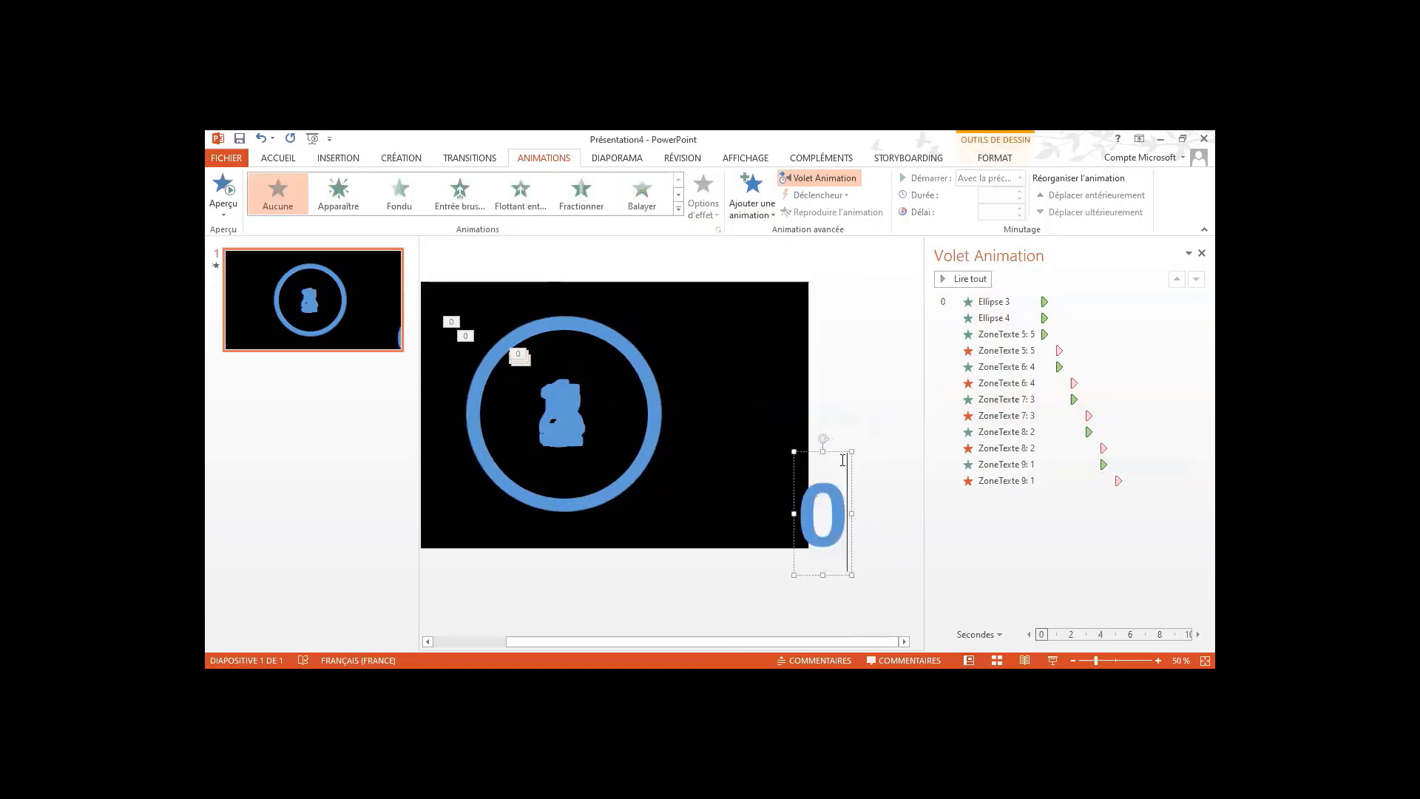
{"action": "left_click_drag", "start_coordinate": [849, 482], "coordinate": [626, 425]}
{"action": "left_click", "coordinate": [596, 406]}
{"action": "double_click", "coordinate": [595, 406]}
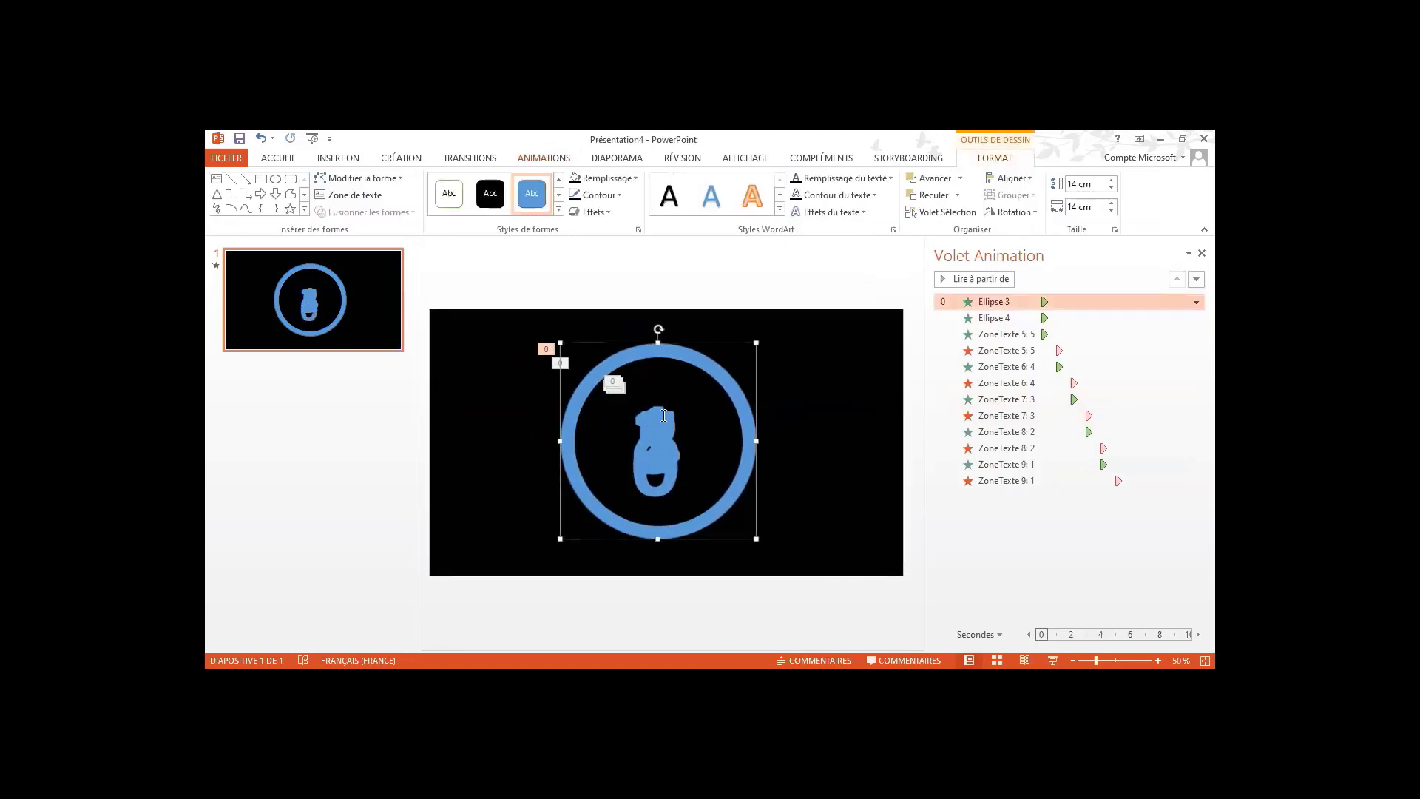
Undo the last placement of the 0 and position it squarely over the stacked numbers inside the ring
{"action": "left_click", "coordinate": [858, 474]}
{"action": "key", "text": "ctrl+z"}
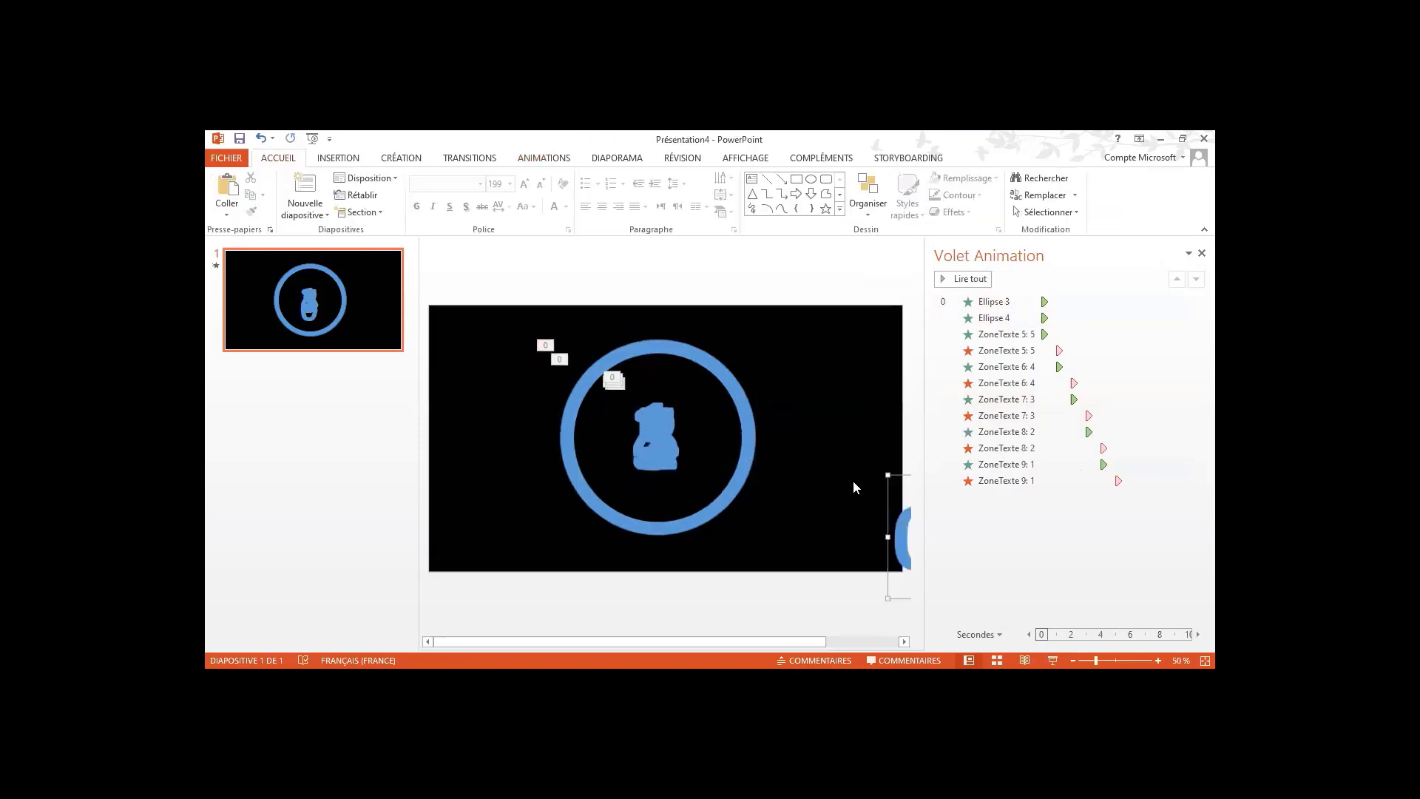
{"action": "left_click_drag", "start_coordinate": [887, 528], "coordinate": [626, 426]}
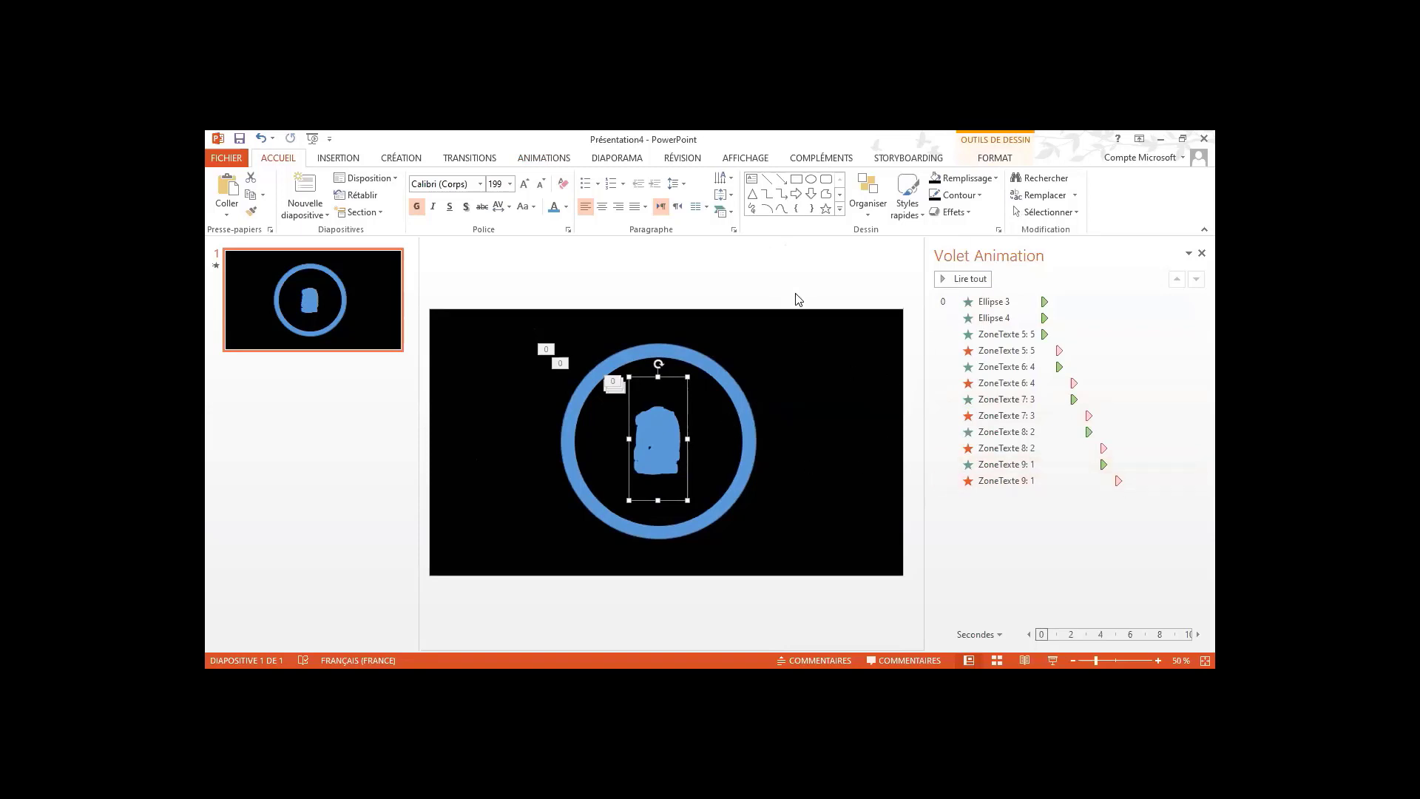
Give the 0 an Apparaître animation starting Avec la précédente with a delay of 05,00
{"action": "left_click", "coordinate": [363, 158]}
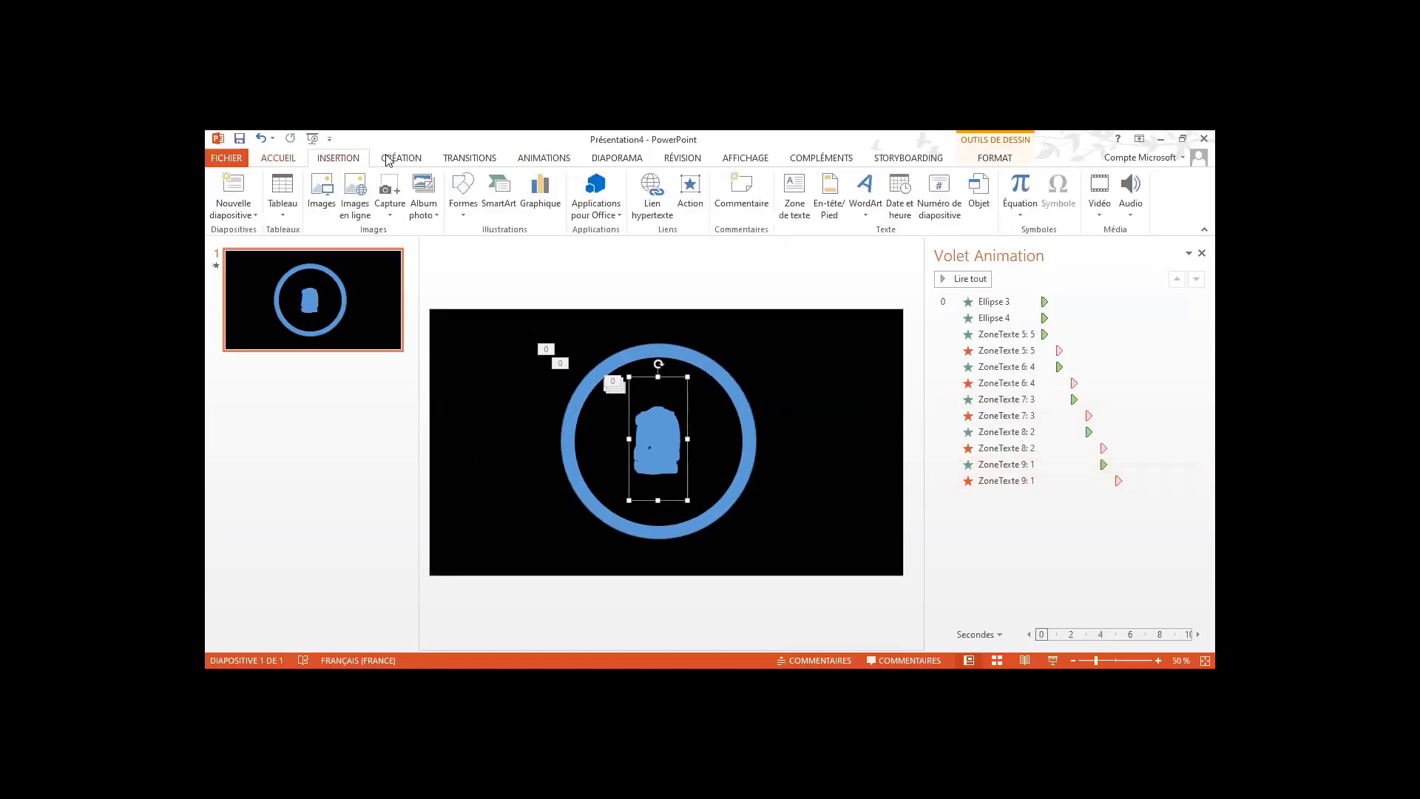
{"action": "left_click", "coordinate": [534, 159]}
{"action": "left_click", "coordinate": [339, 192]}
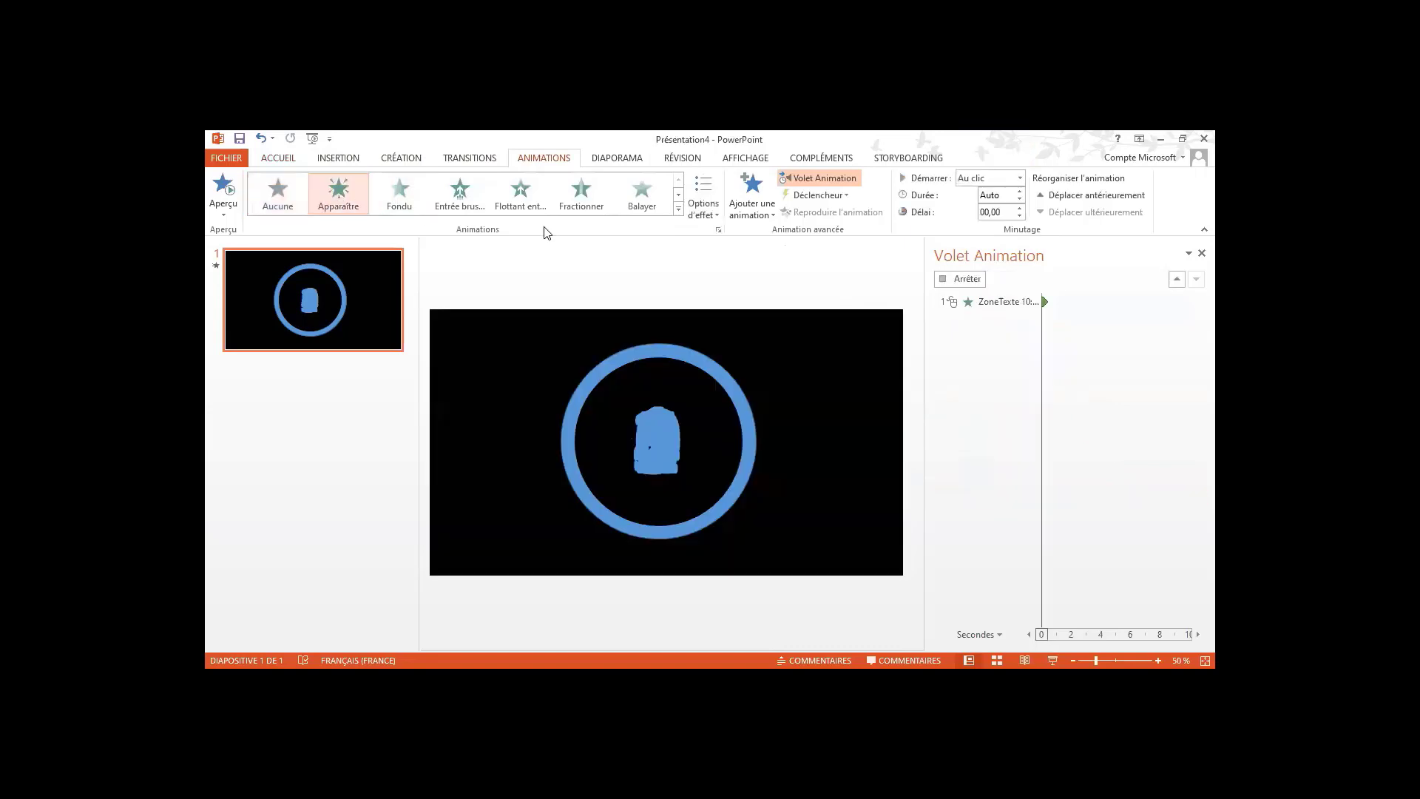
{"action": "left_click", "coordinate": [1020, 179]}
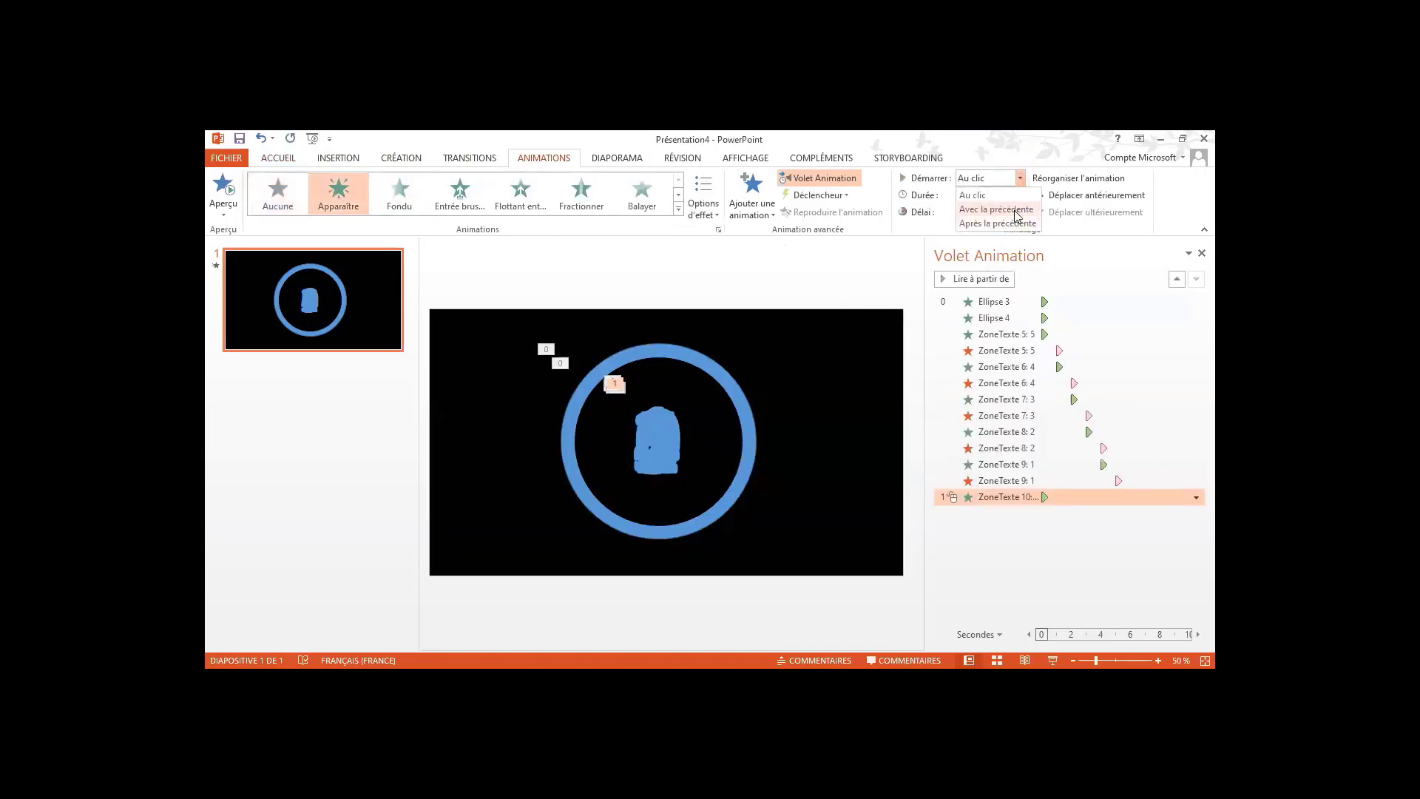
{"action": "left_click", "coordinate": [1020, 209]}
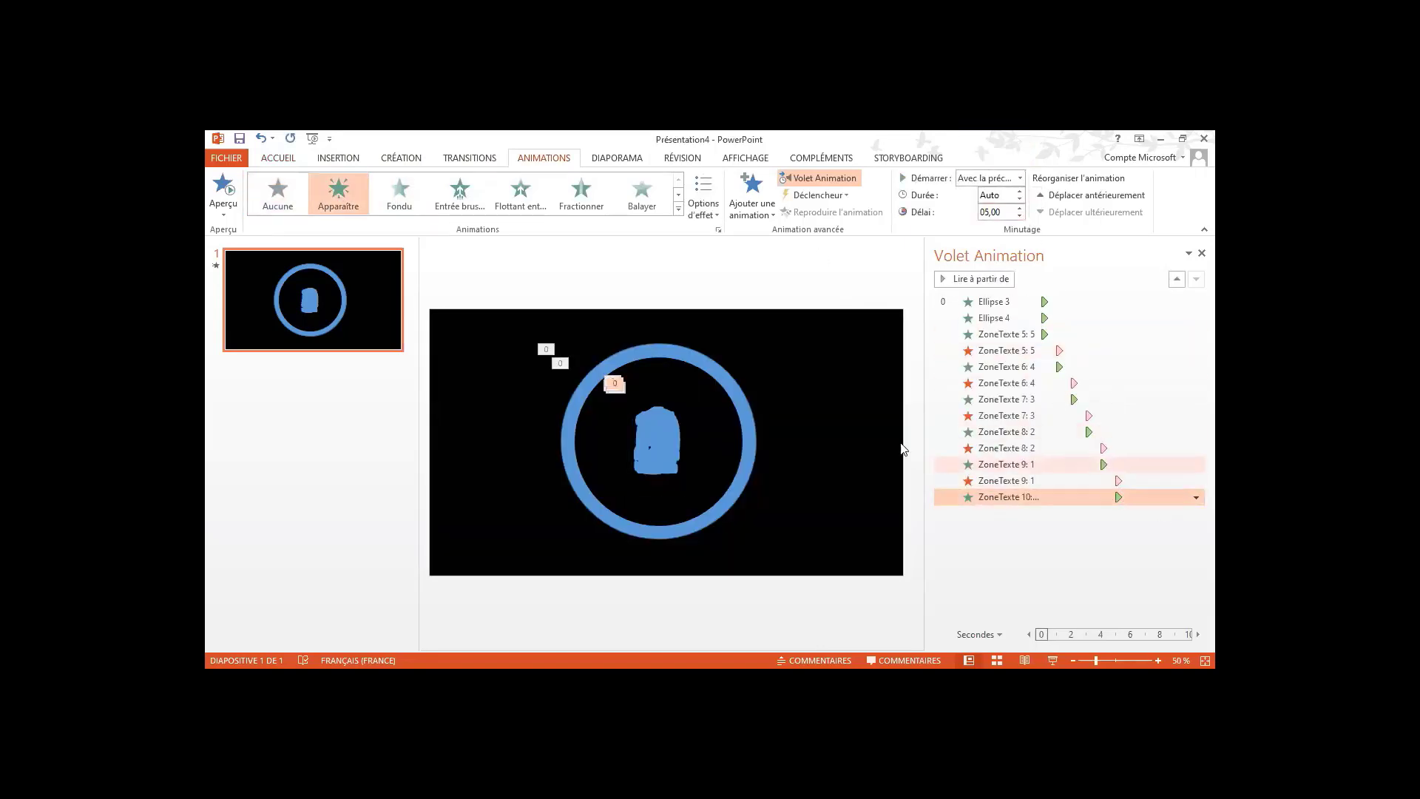
Add the Explosion sound to the 0's Apparaître animation through its effect options
{"action": "left_click", "coordinate": [1197, 497]}
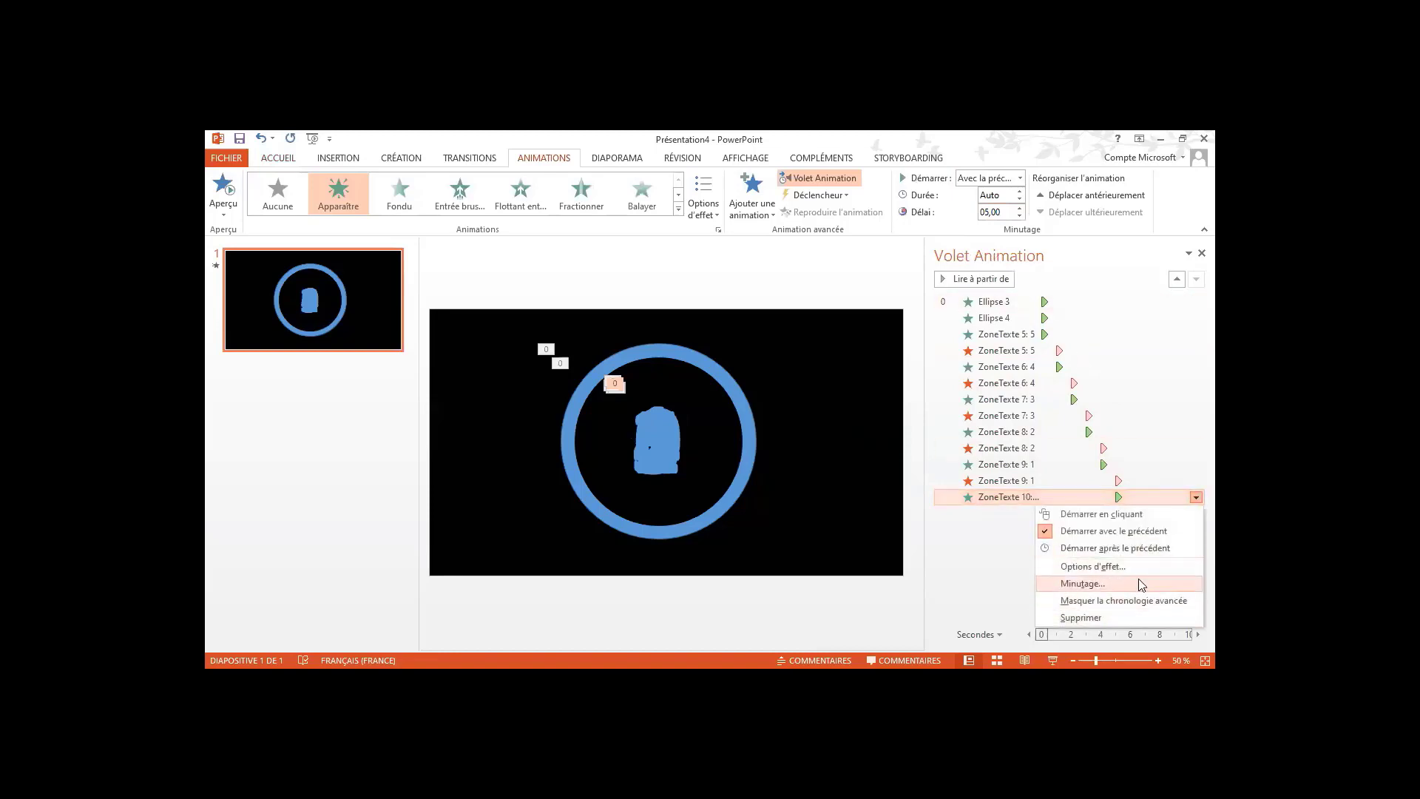
{"action": "left_click", "coordinate": [1102, 567]}
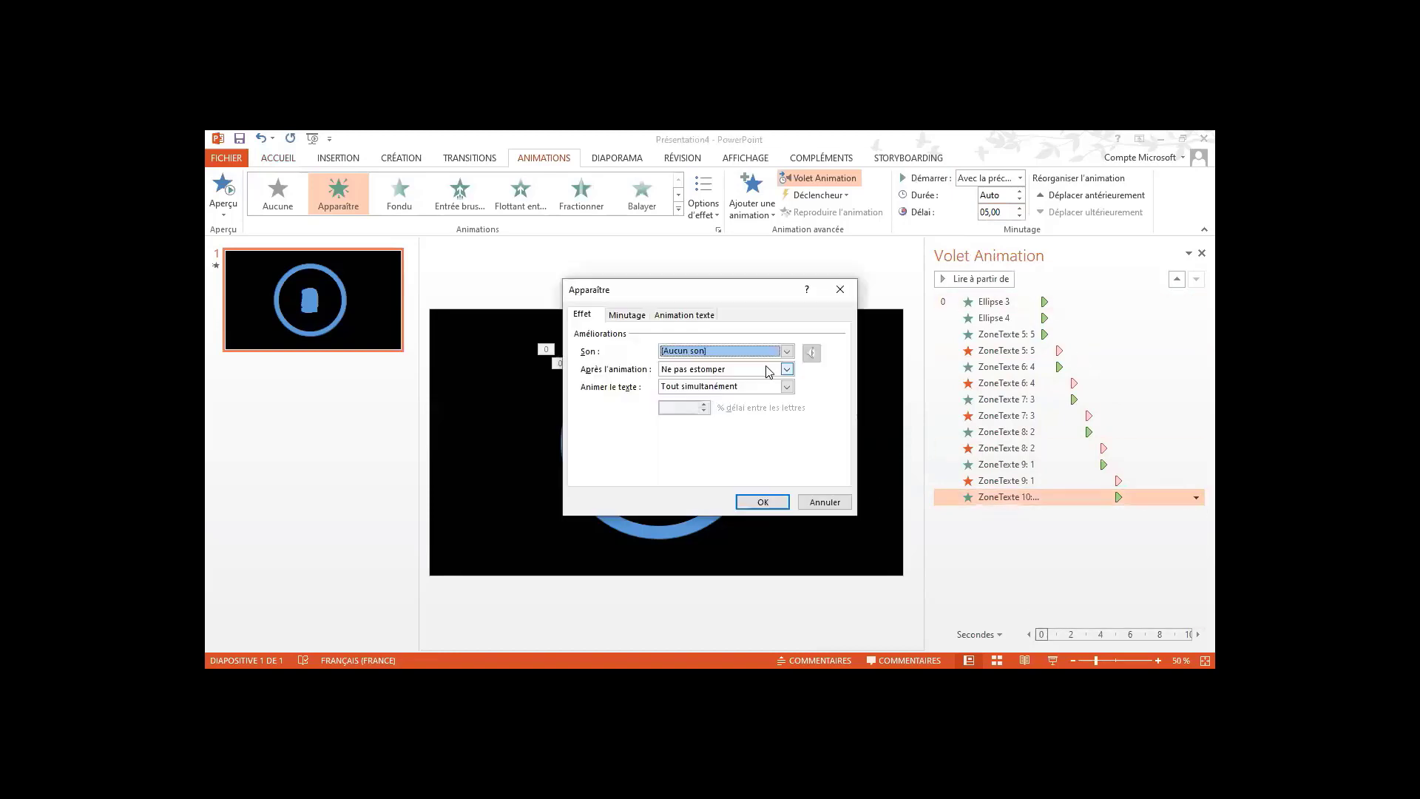
{"action": "left_click", "coordinate": [787, 353]}
{"action": "scroll", "coordinate": [789, 409], "scroll_direction": "down", "scroll_amount": 2}
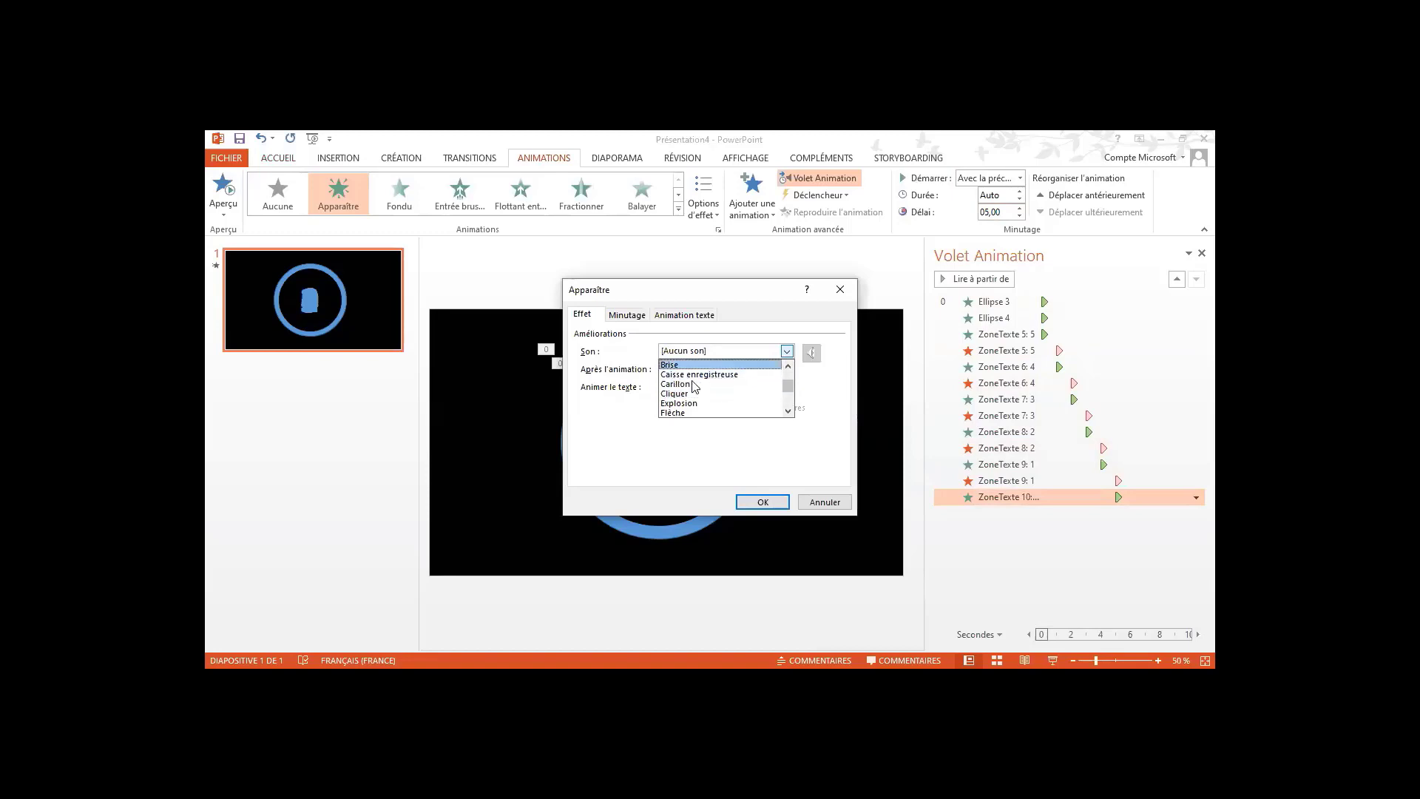
{"action": "left_click", "coordinate": [694, 403]}
{"action": "left_click", "coordinate": [761, 502]}
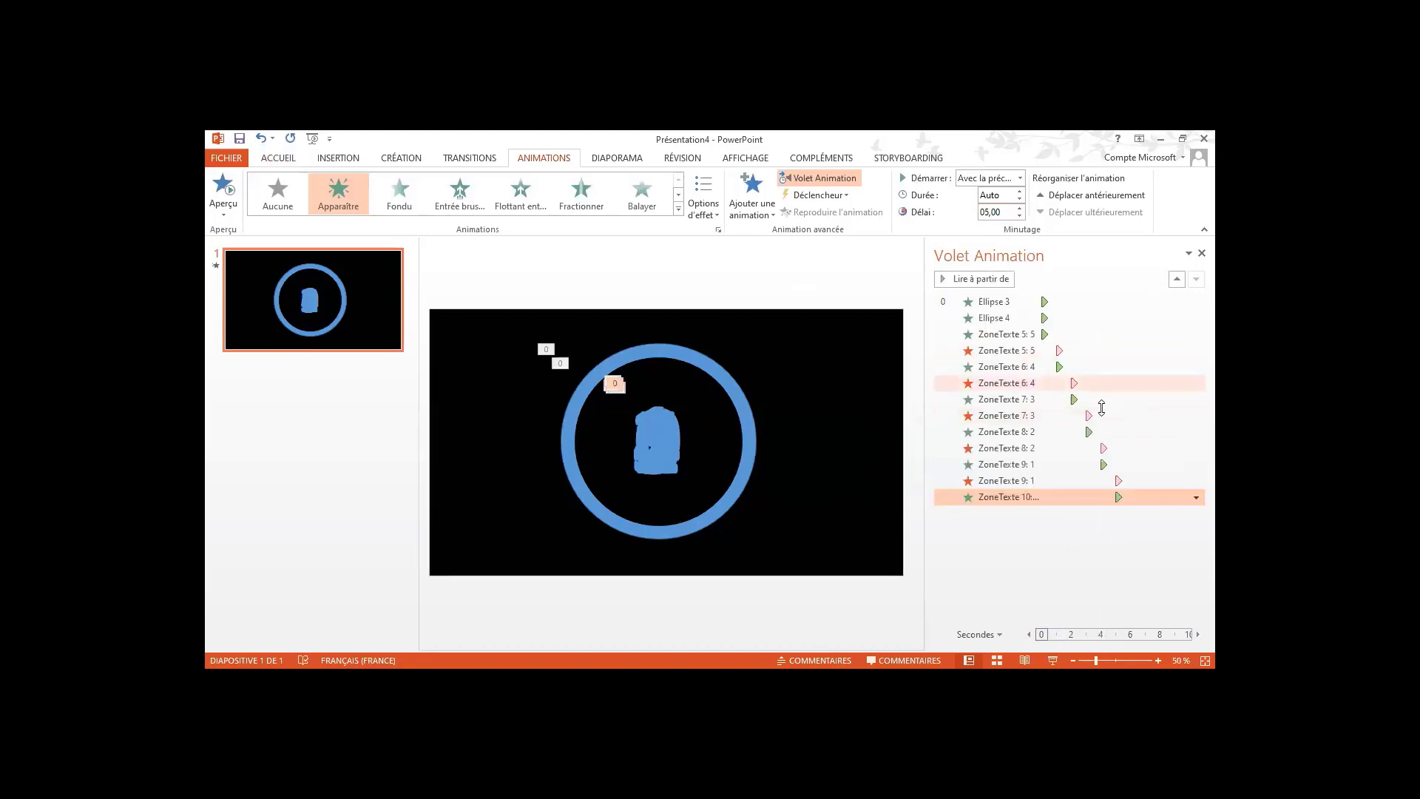
Add a Disparaître exit animation to the 0, starting Avec la précédente with a delay of 06,00
{"action": "left_click", "coordinate": [751, 194]}
{"action": "scroll", "coordinate": [1045, 521], "scroll_direction": "down", "scroll_amount": 3}
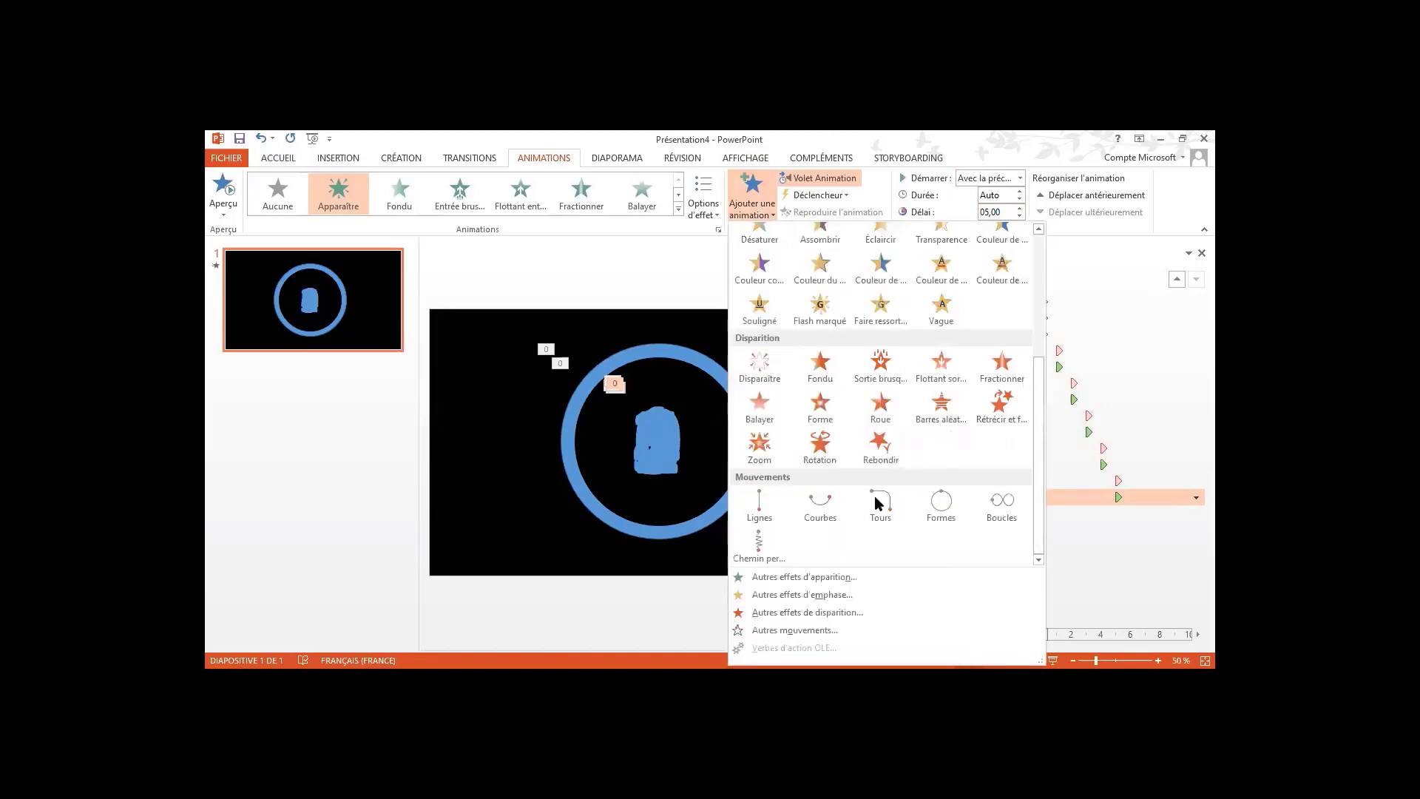
{"action": "left_click", "coordinate": [756, 361]}
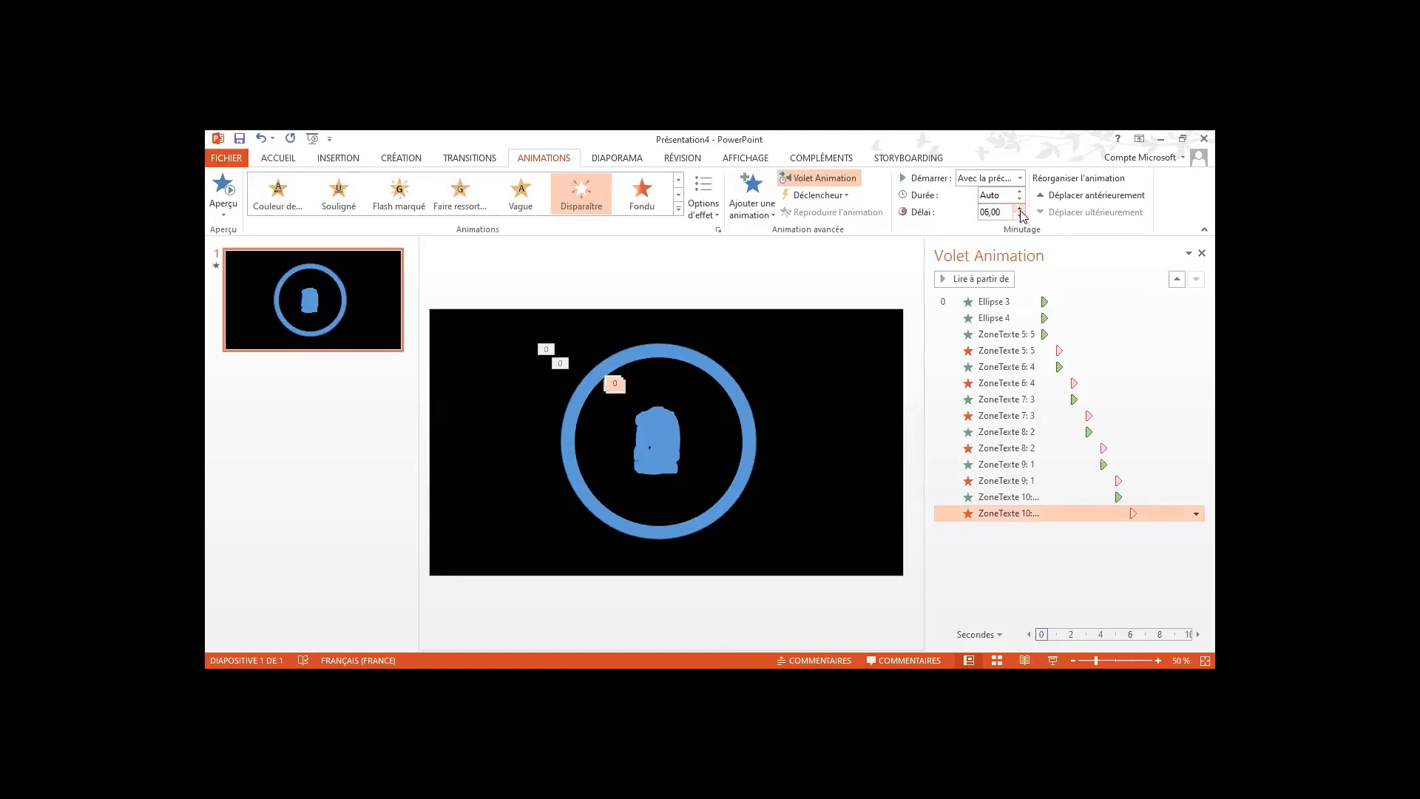
Play the countdown in slide show mode to check the ring and number animations, and return to editing
{"action": "left_click", "coordinate": [820, 311]}
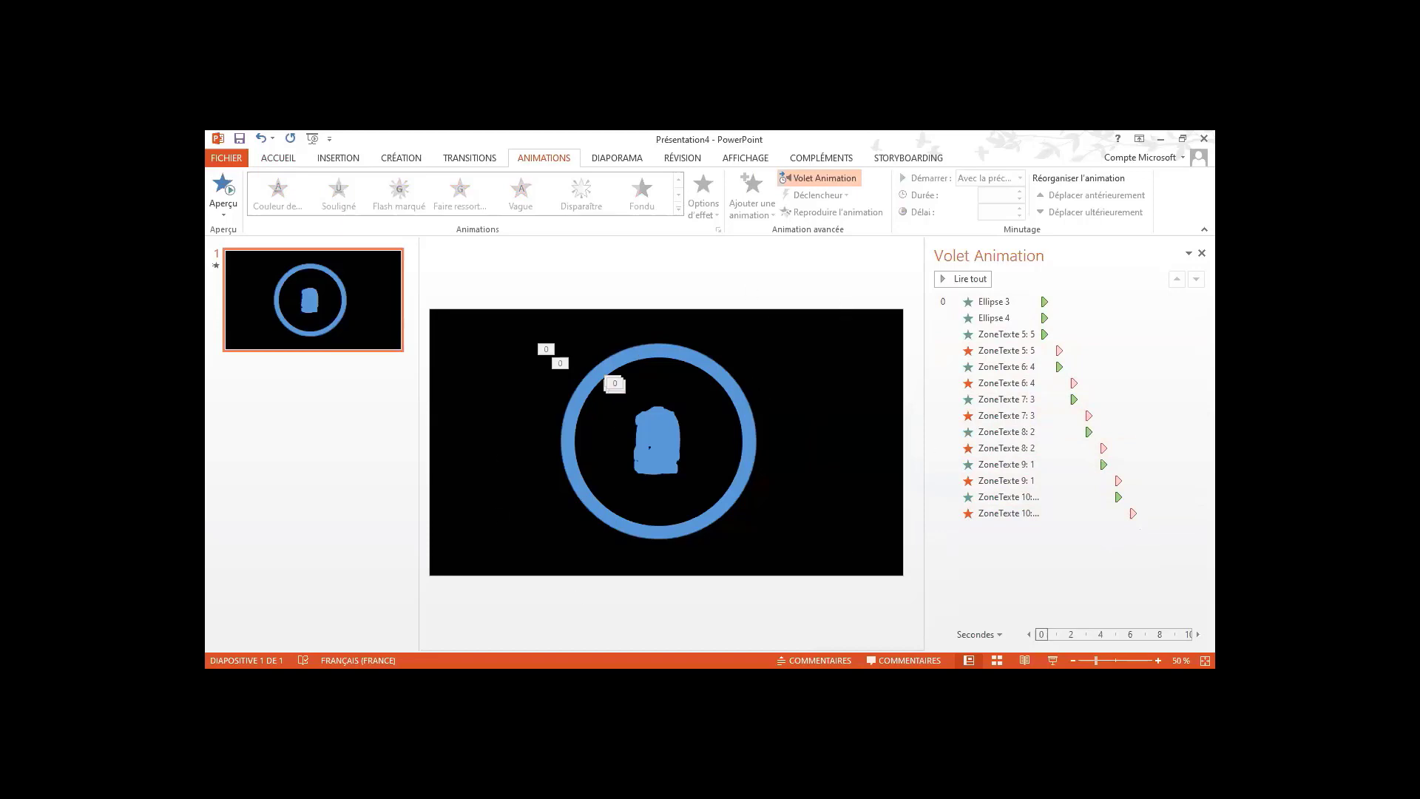
{"action": "left_click", "coordinate": [1053, 661]}
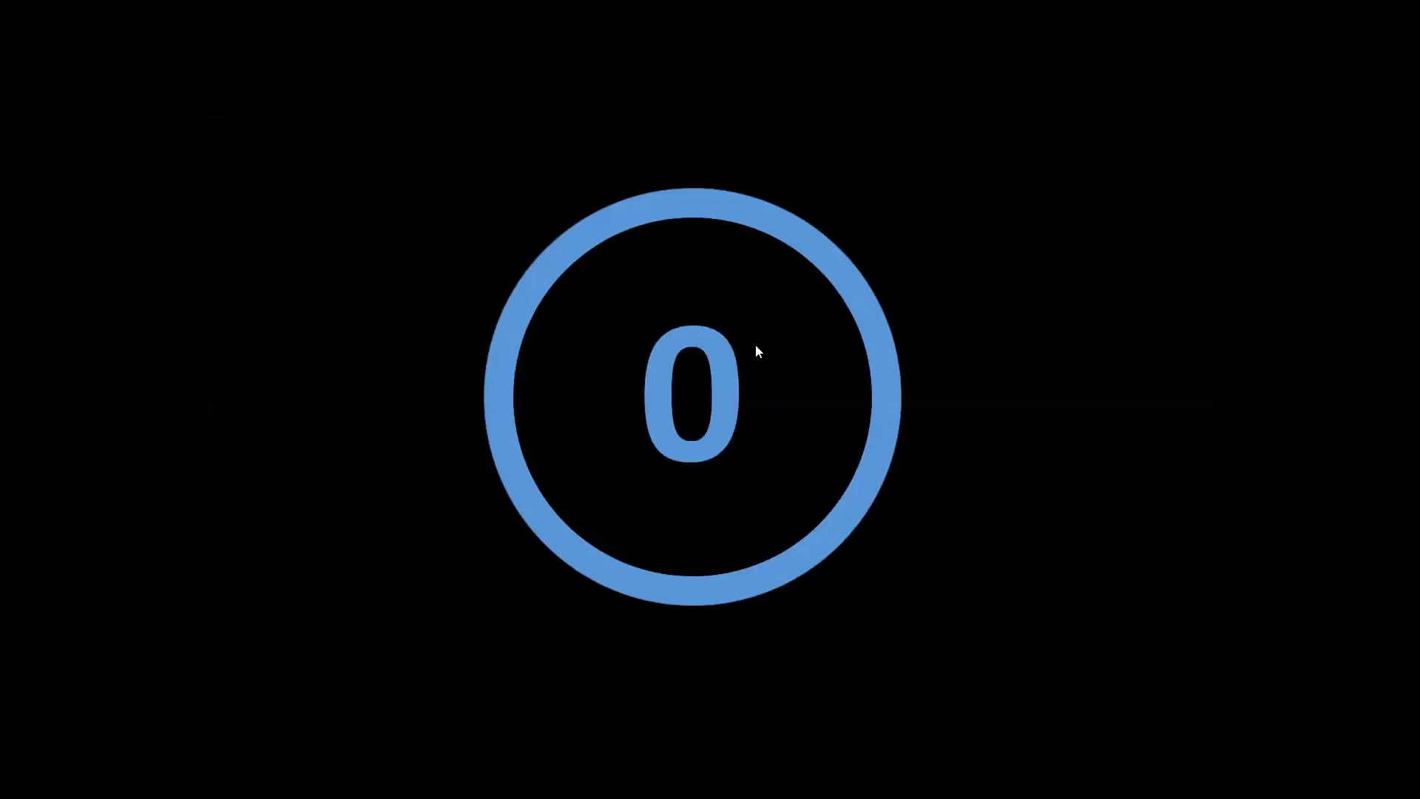
{"action": "key", "text": "Escape"}
Draw a circle about 14.8 cm high and 15.4 cm wide and move it so it overlaps the blue ring
{"action": "left_click", "coordinate": [355, 162]}
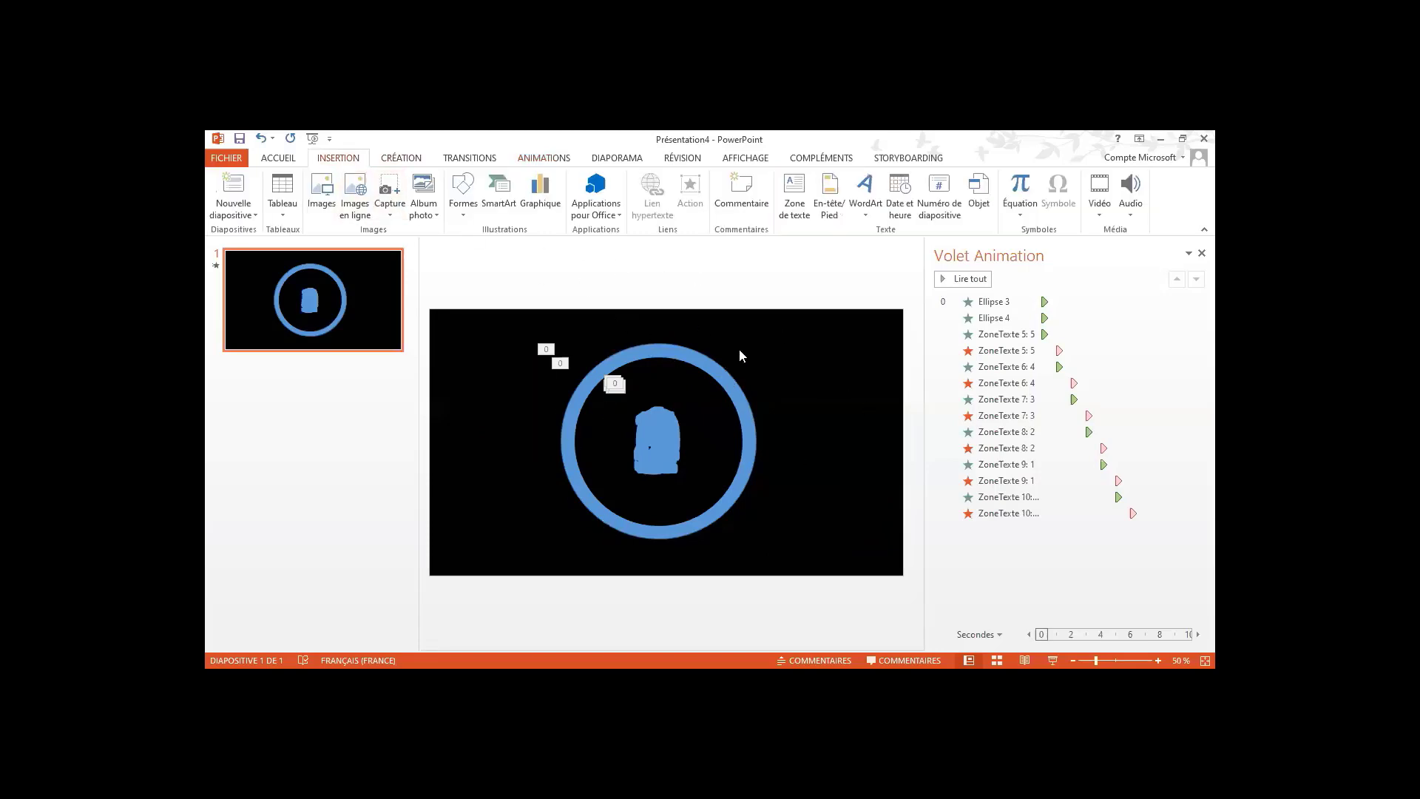
{"action": "left_click", "coordinate": [463, 194]}
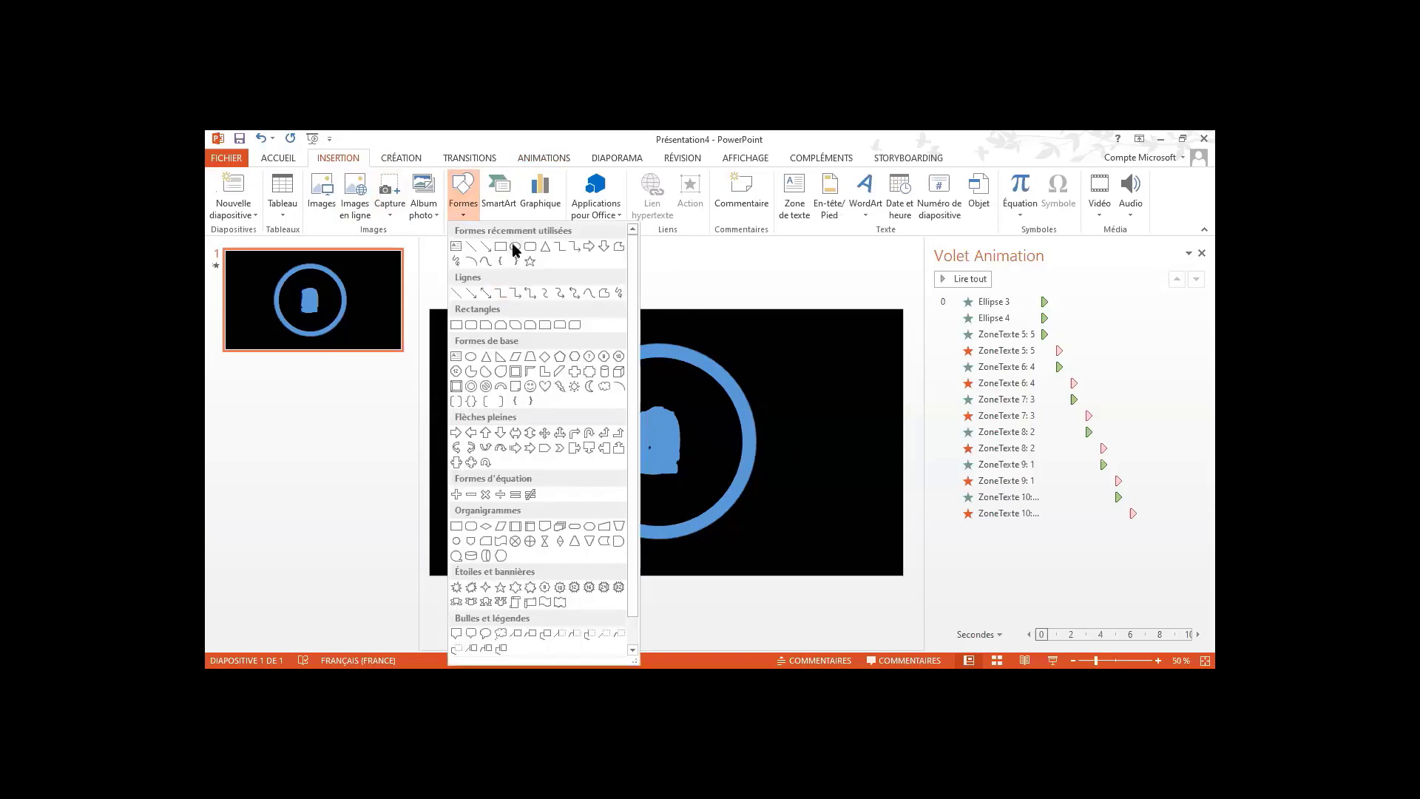
{"action": "left_click", "coordinate": [516, 247]}
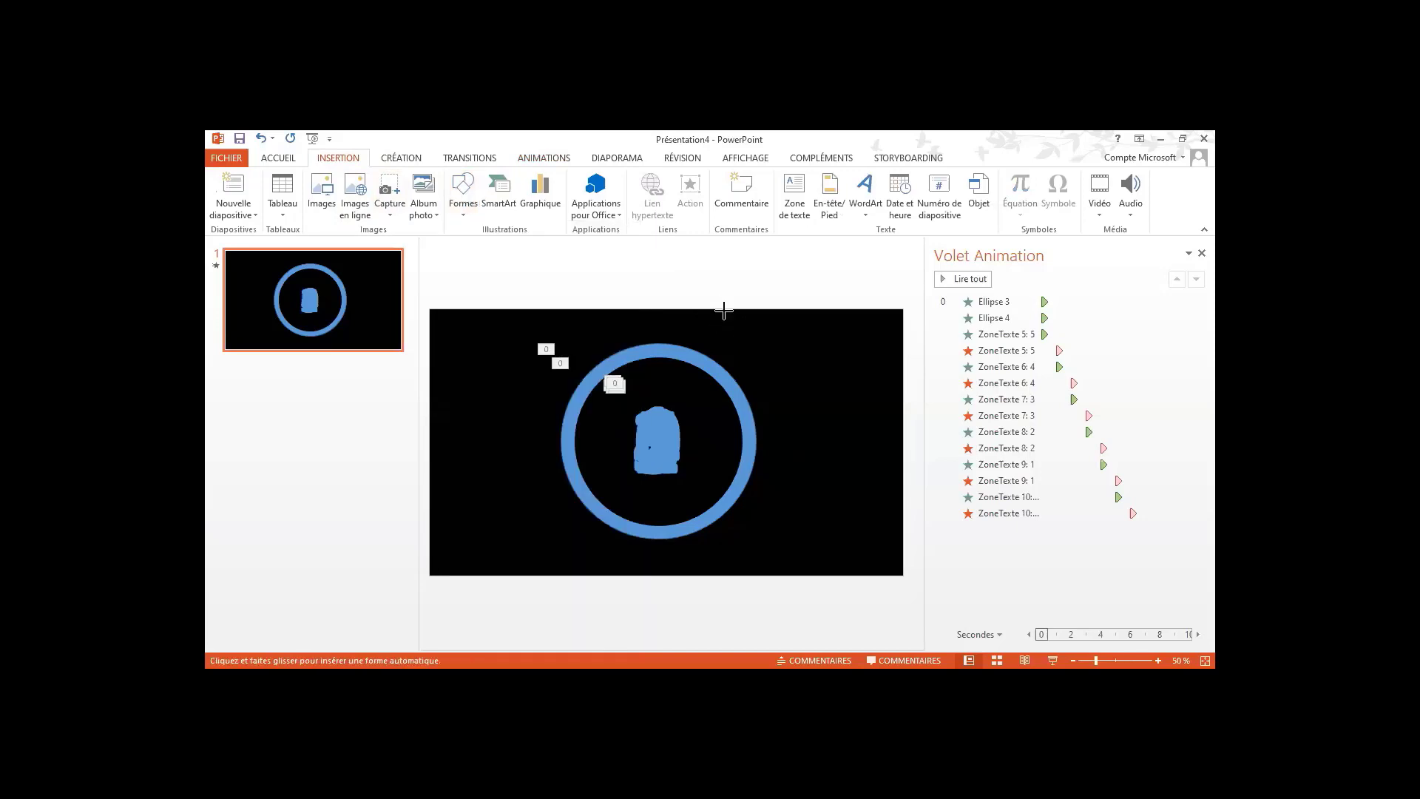
{"action": "mouse_move", "coordinate": [721, 309]}
{"action": "left_mouse_down"}
{"action": "mouse_move", "coordinate": [875, 500]}
{"action": "mouse_move", "coordinate": [929, 491]}
{"action": "mouse_move", "coordinate": [907, 518]}
{"action": "left_mouse_up"}
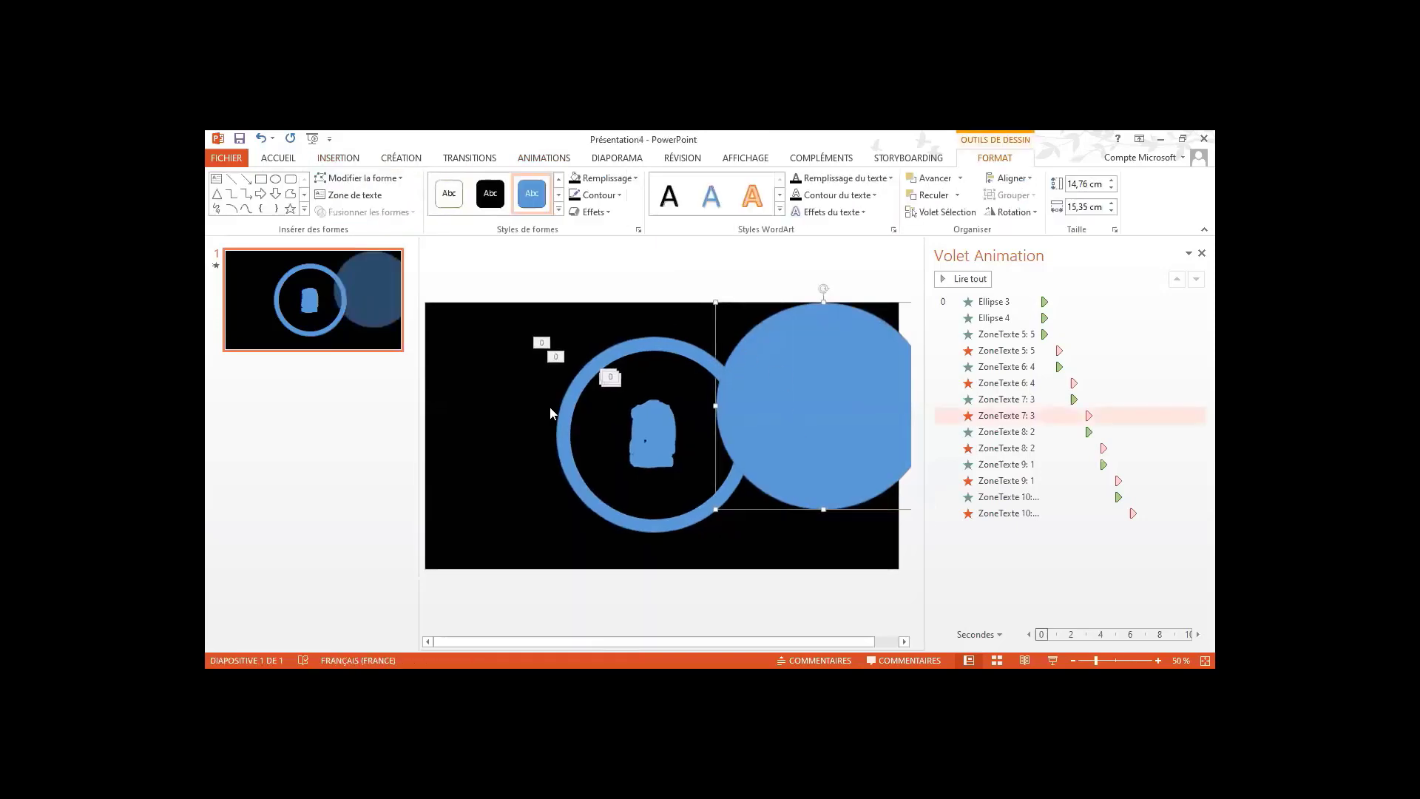
{"action": "left_click_drag", "start_coordinate": [808, 479], "coordinate": [707, 495]}
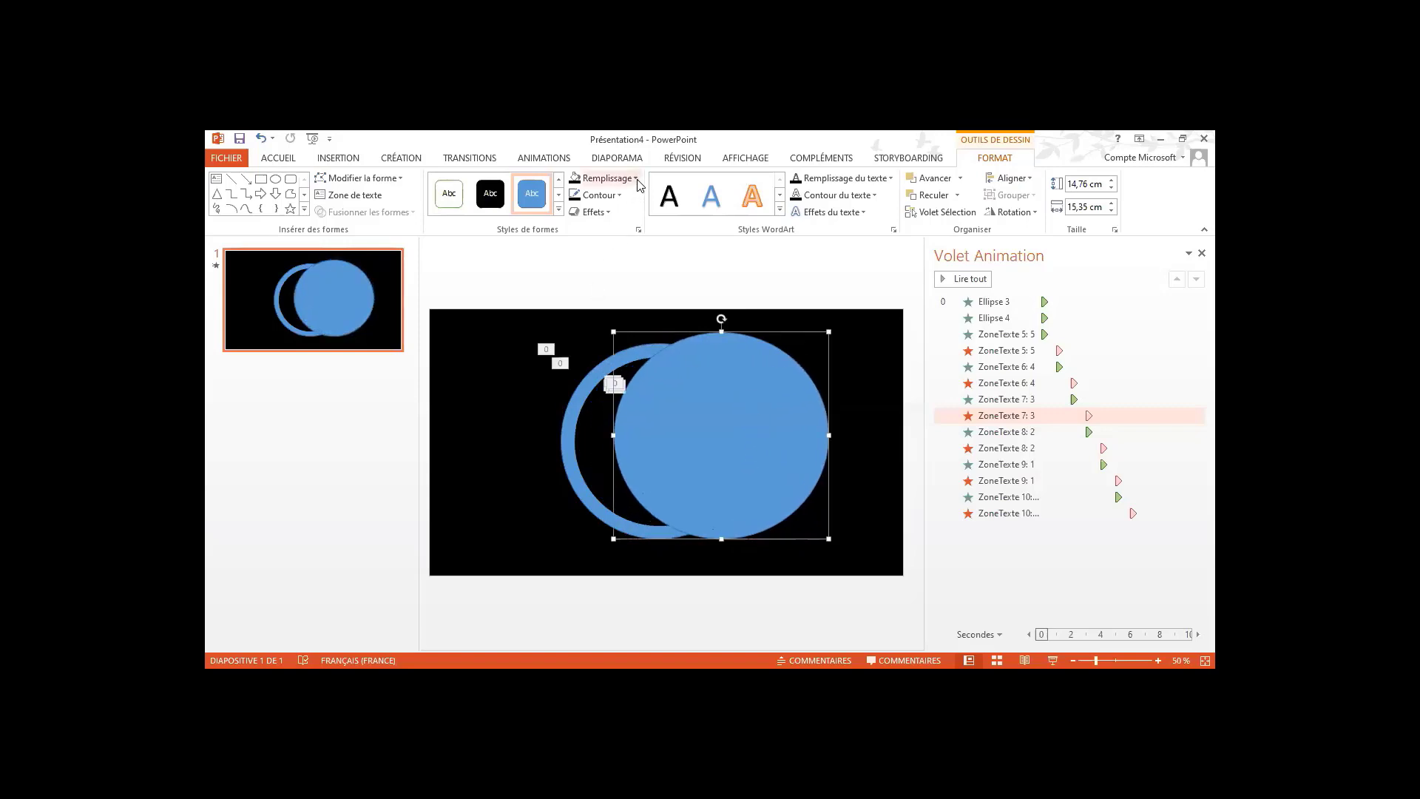
Set the new circle to Aucun remplissage and make its outline standard yellow
{"action": "left_click", "coordinate": [605, 178]}
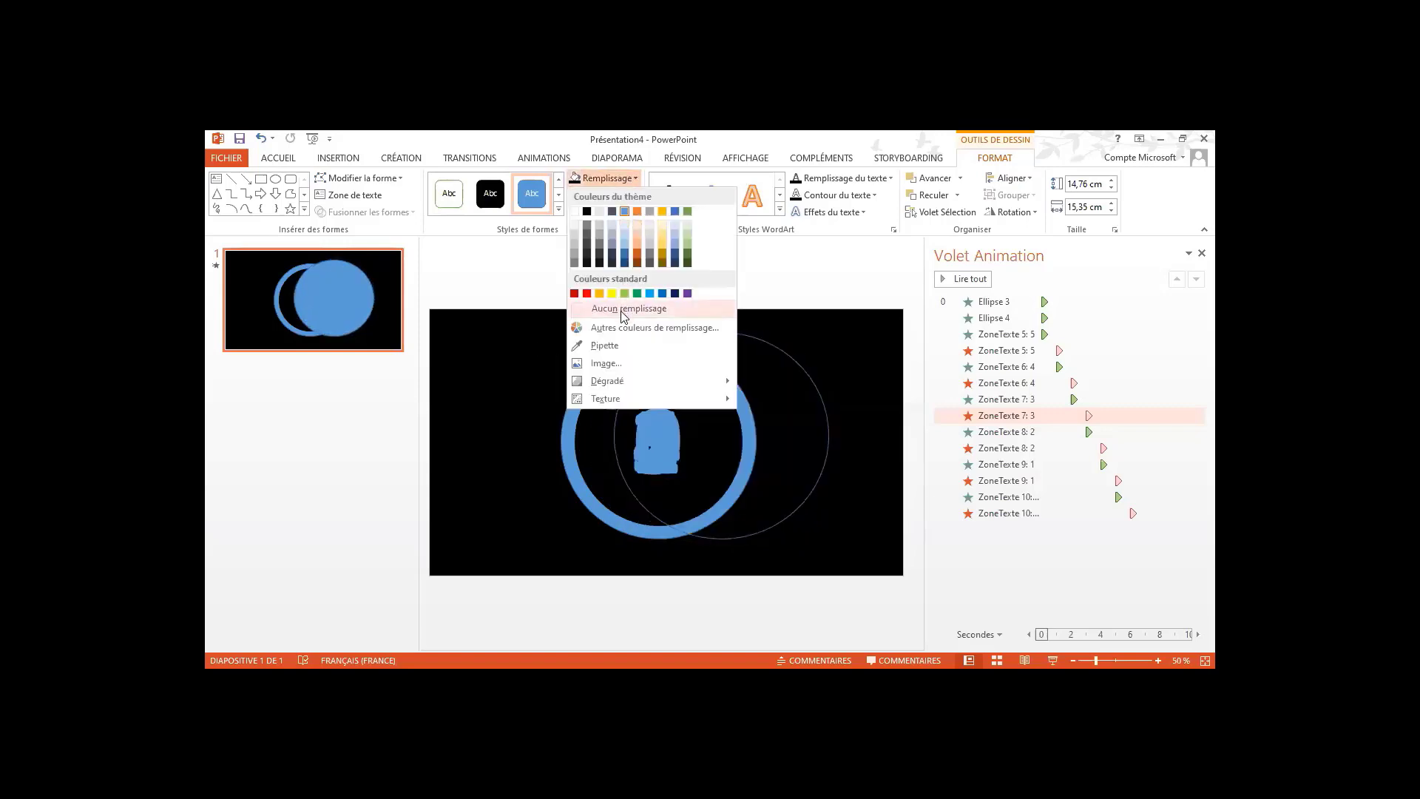
{"action": "left_click", "coordinate": [624, 311]}
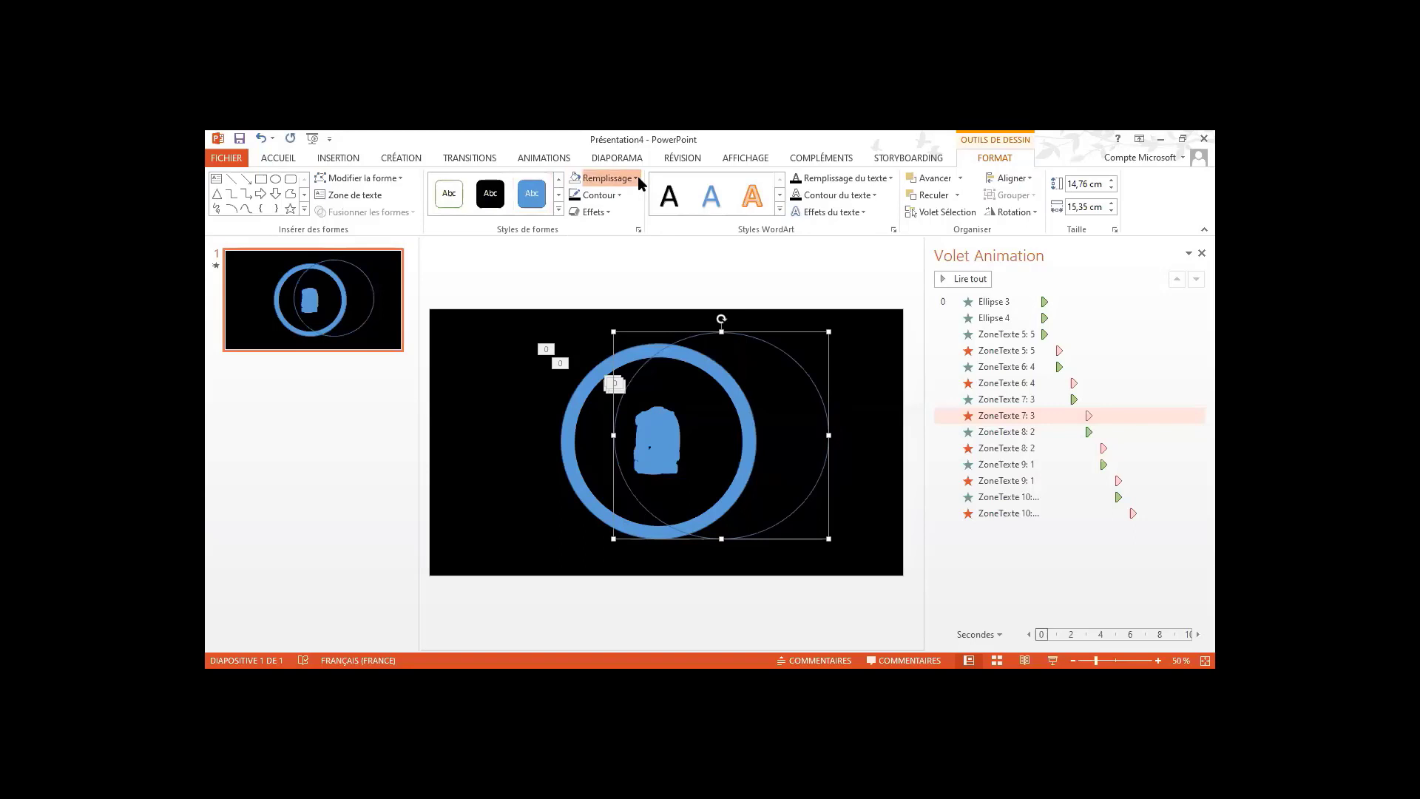
{"action": "left_click", "coordinate": [638, 178]}
{"action": "left_click", "coordinate": [595, 309]}
{"action": "left_click", "coordinate": [620, 195]}
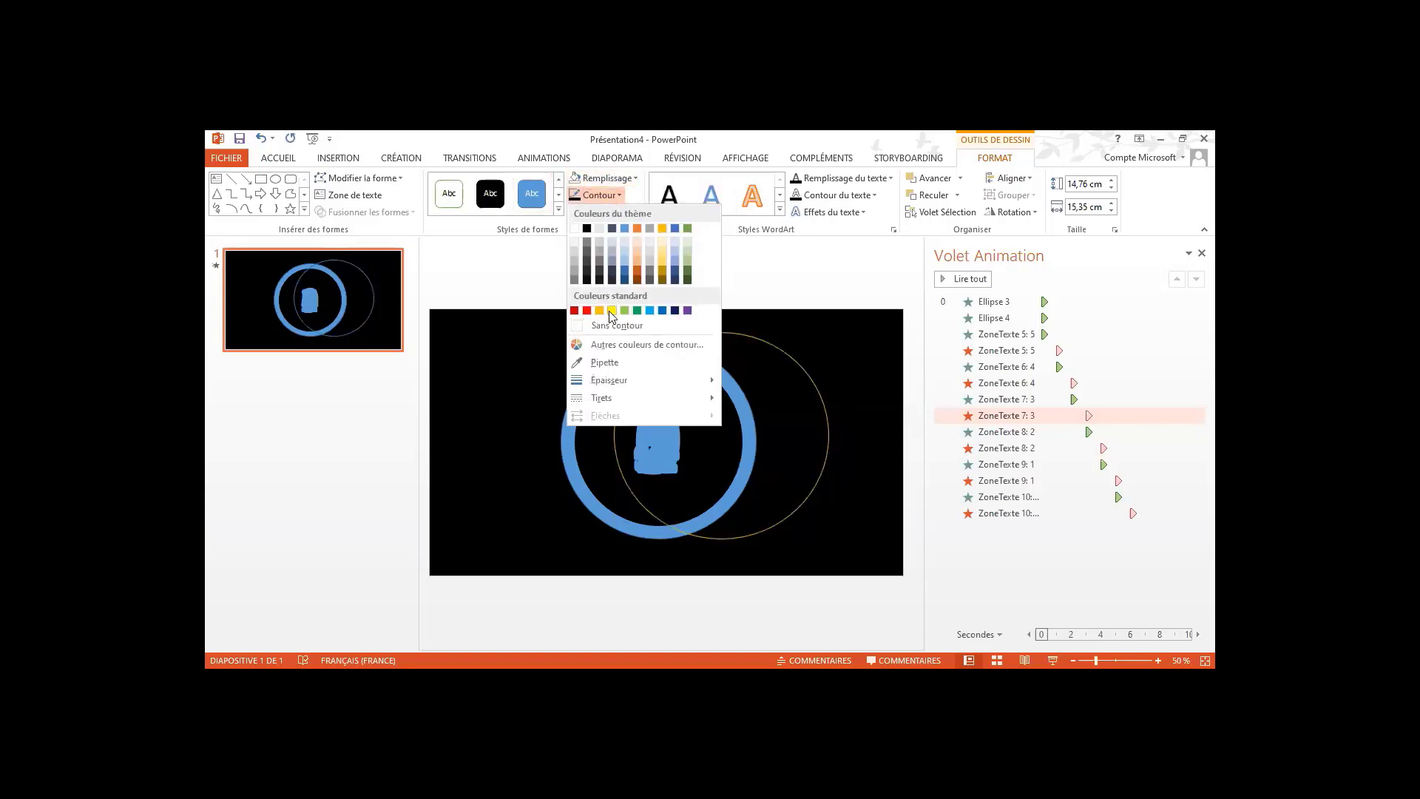
{"action": "left_click", "coordinate": [612, 310]}
Thicken the yellow circle's outline and give it the dash-dot line style
{"action": "left_click", "coordinate": [620, 195]}
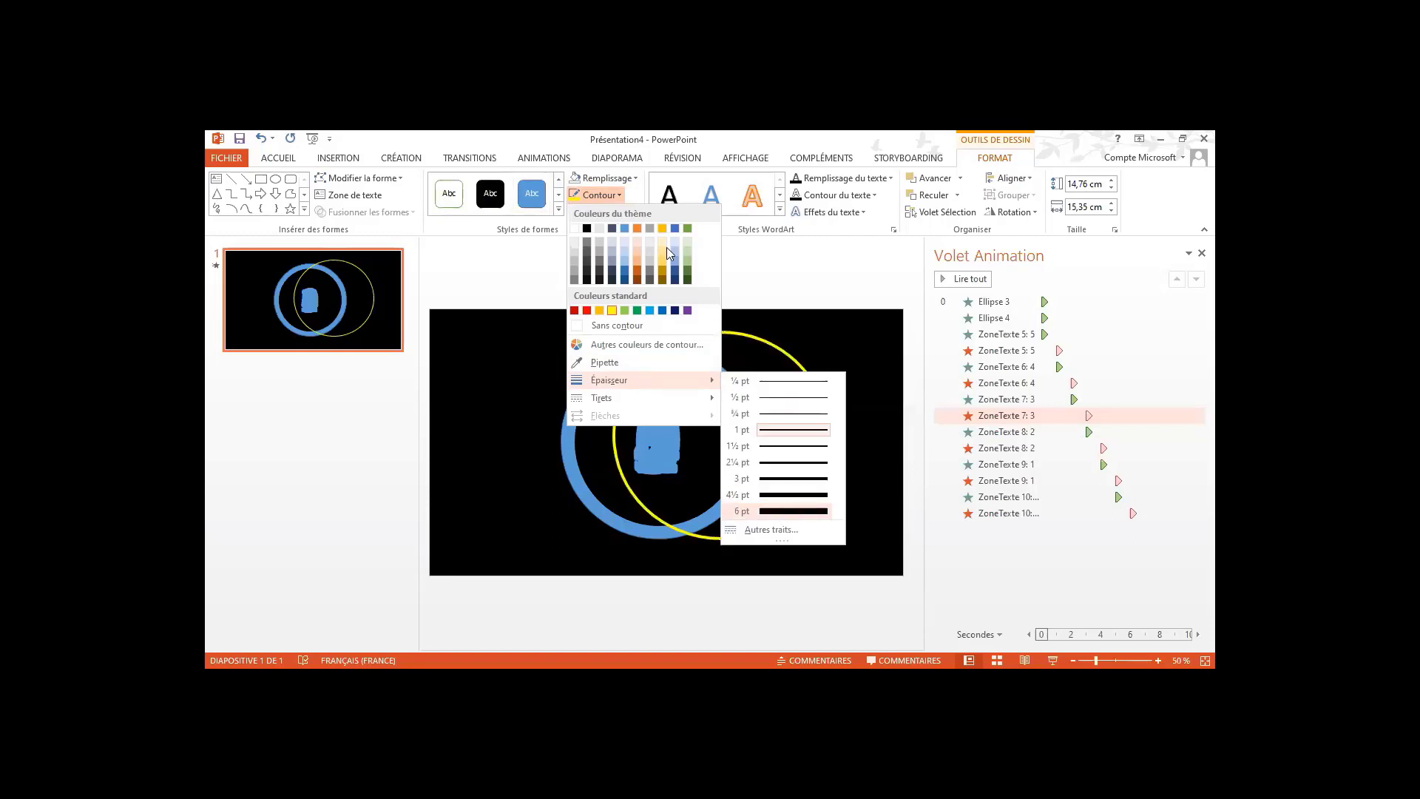
{"action": "left_click", "coordinate": [593, 212]}
{"action": "left_click", "coordinate": [593, 213]}
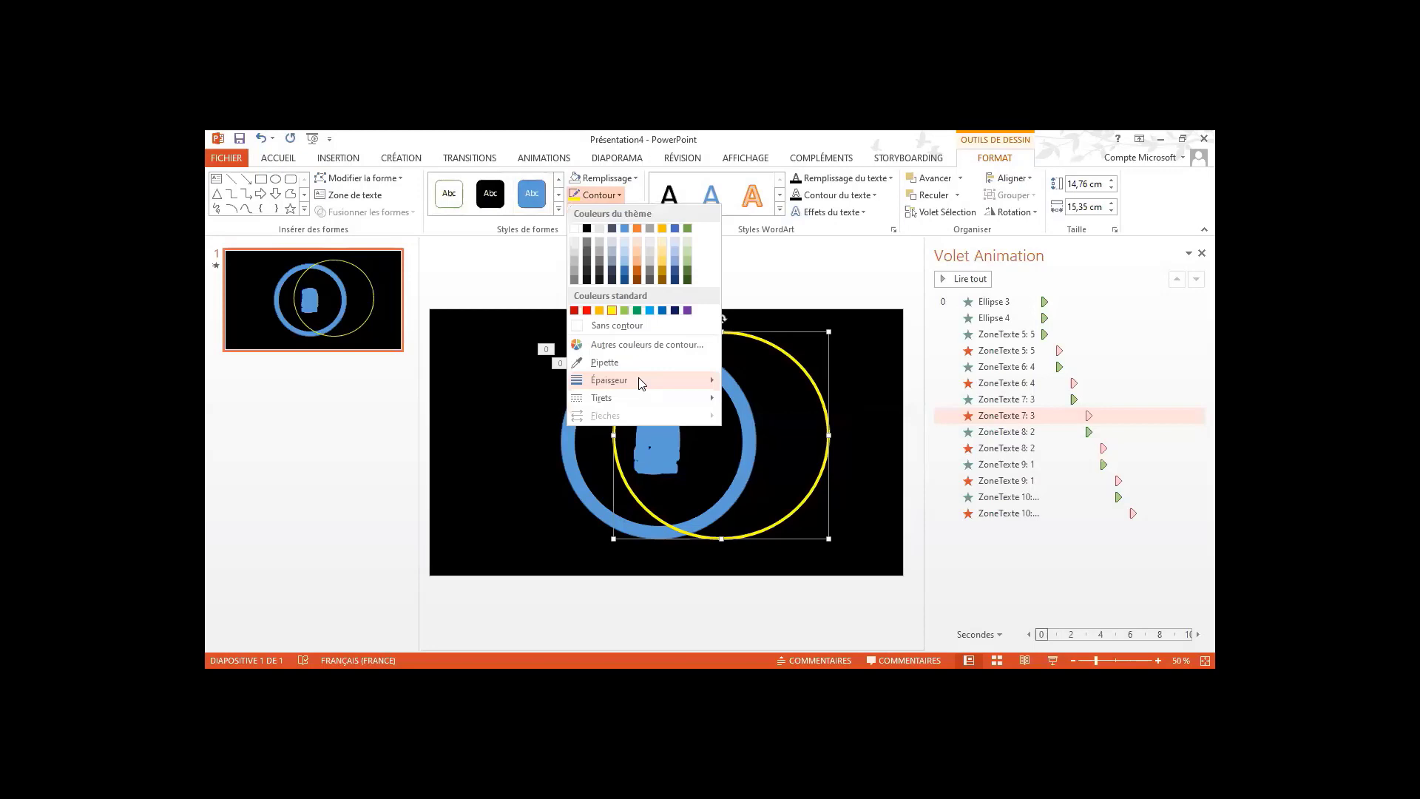
{"action": "mouse_move", "coordinate": [642, 383]}
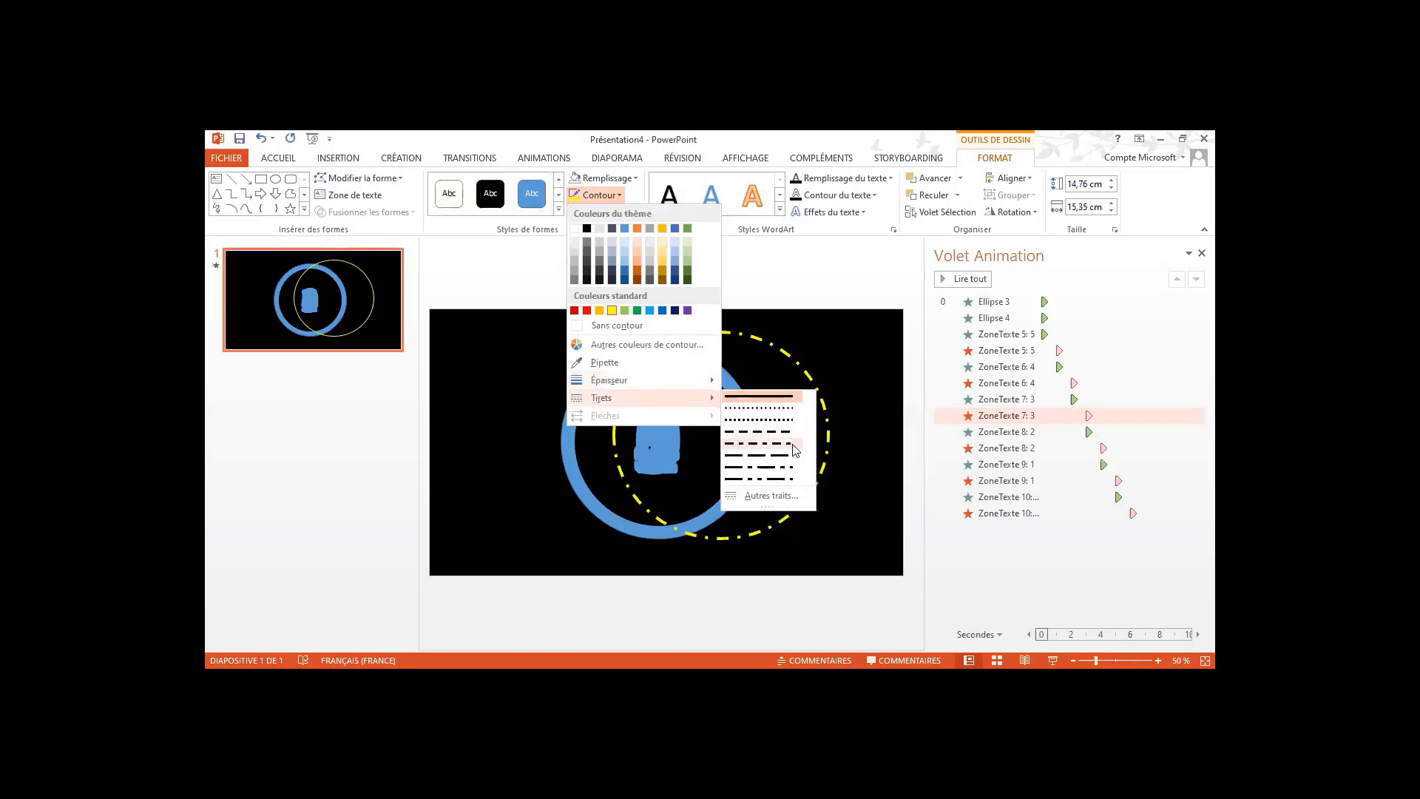
{"action": "left_click", "coordinate": [792, 445]}
Move the dash-dot circle around the blue ring and set its height and width to 15 cm
{"action": "left_click_drag", "start_coordinate": [830, 447], "coordinate": [770, 446]}
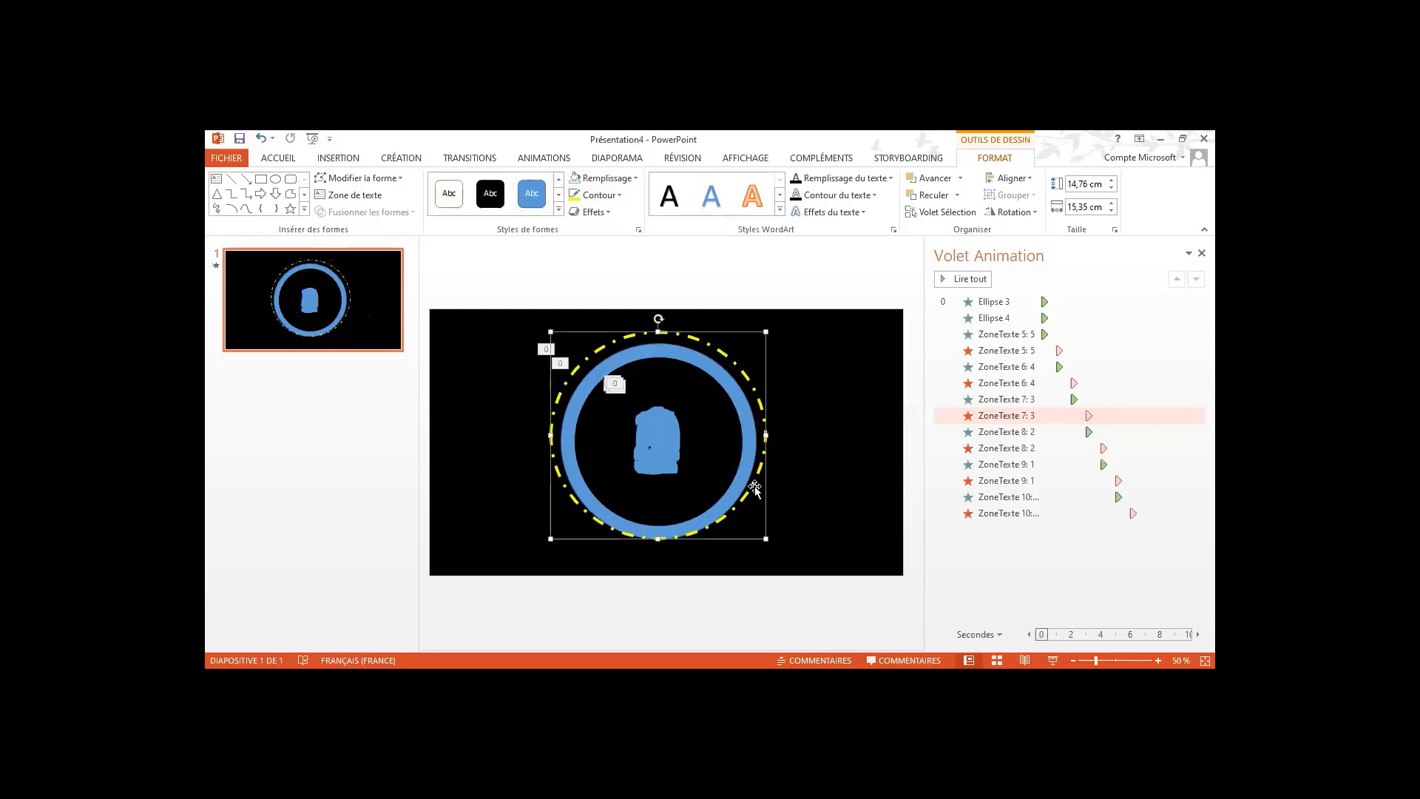
{"action": "left_click", "coordinate": [1095, 186]}
{"action": "type", "text": "15"}
{"action": "key", "text": "Tab"}
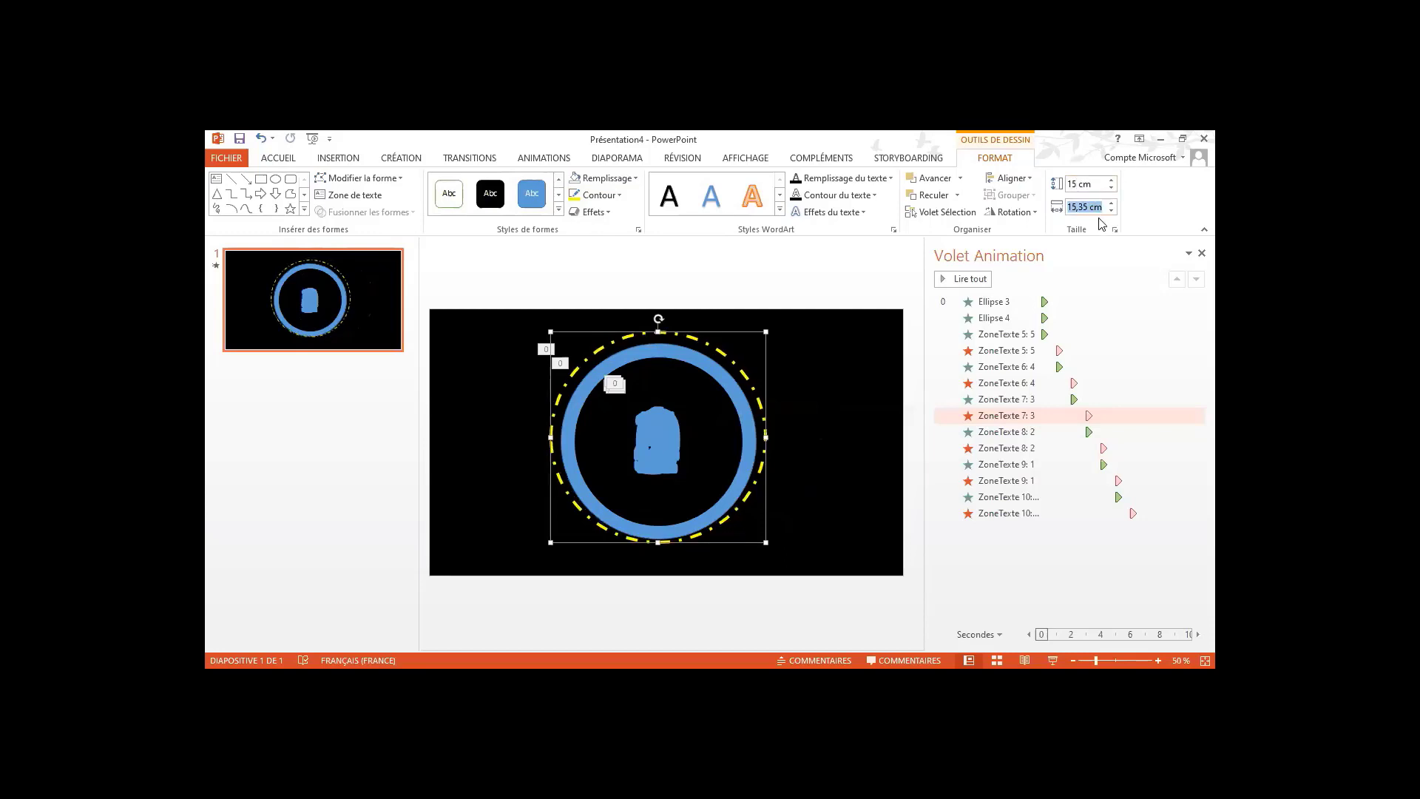
{"action": "type", "text": "15"}
{"action": "key", "text": "Return"}
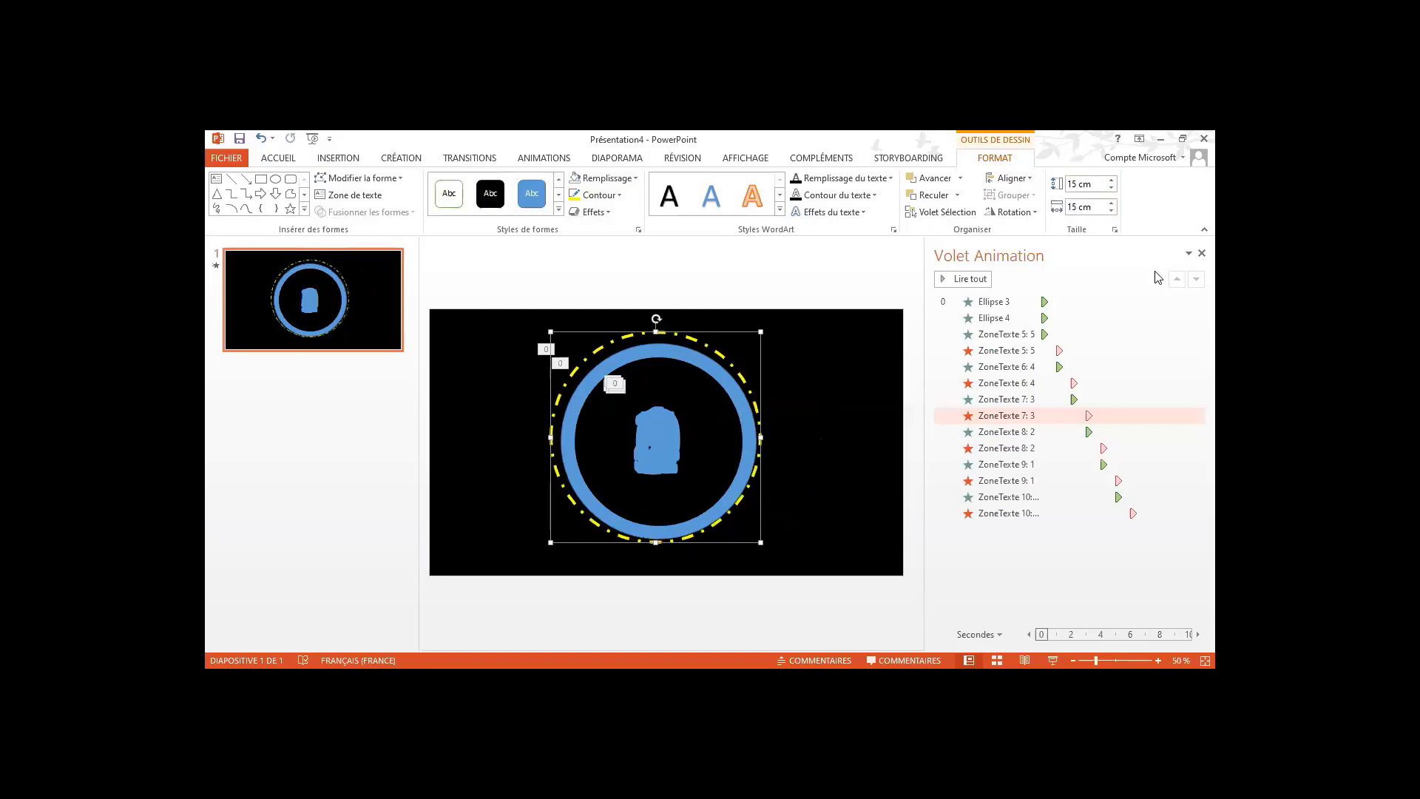
Nudge the yellow dash-dot circle in small increments until it is centred around the blue ring
{"action": "key", "text": "Down"}
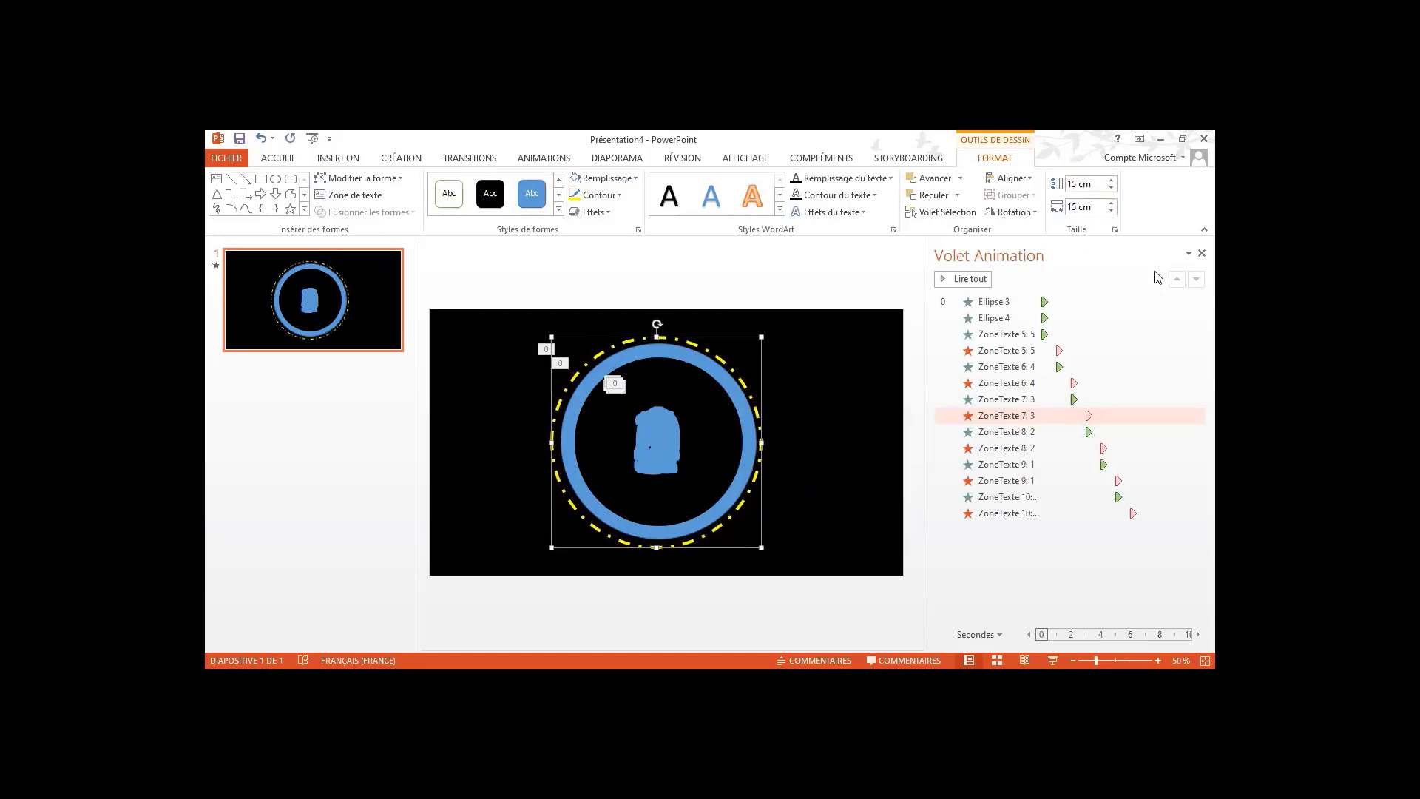
{"action": "key", "text": "ctrl+Up"}
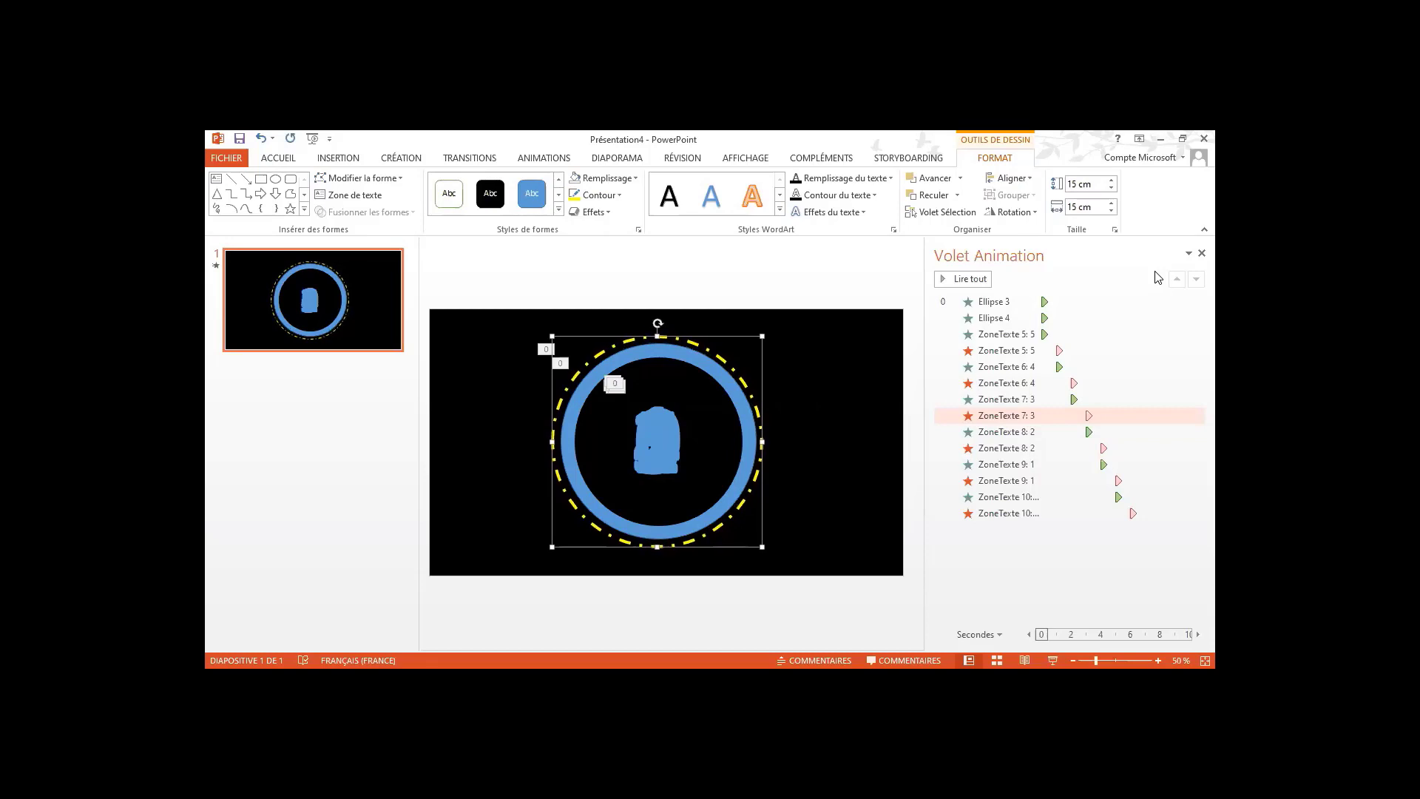
{"action": "key", "text": "ctrl+Right"}
{"action": "key", "text": "ctrl+Right"}
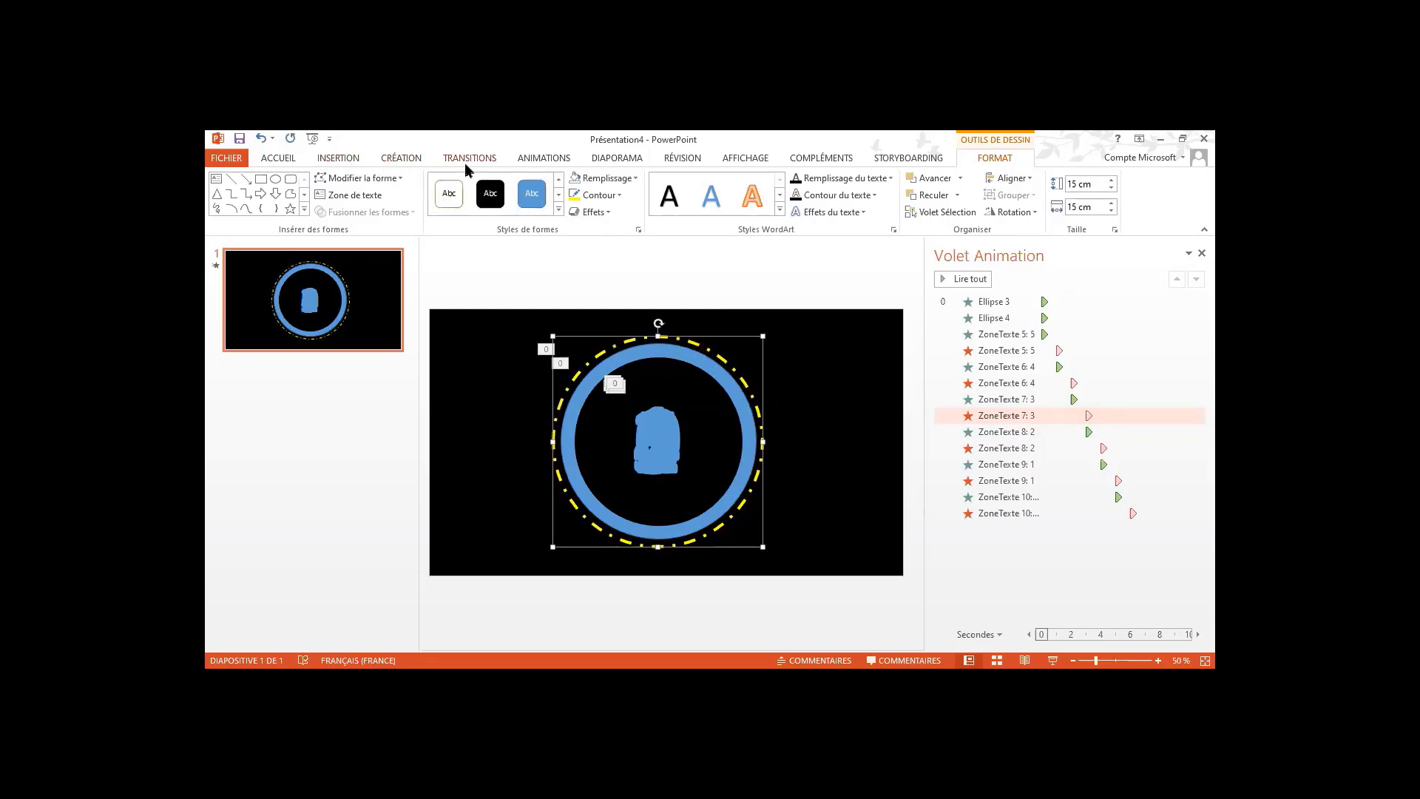
Give the yellow circle an Apparaître animation starting Avec la précédente with a delay of 06,00, keeping the circle selected
{"action": "left_click", "coordinate": [523, 159]}
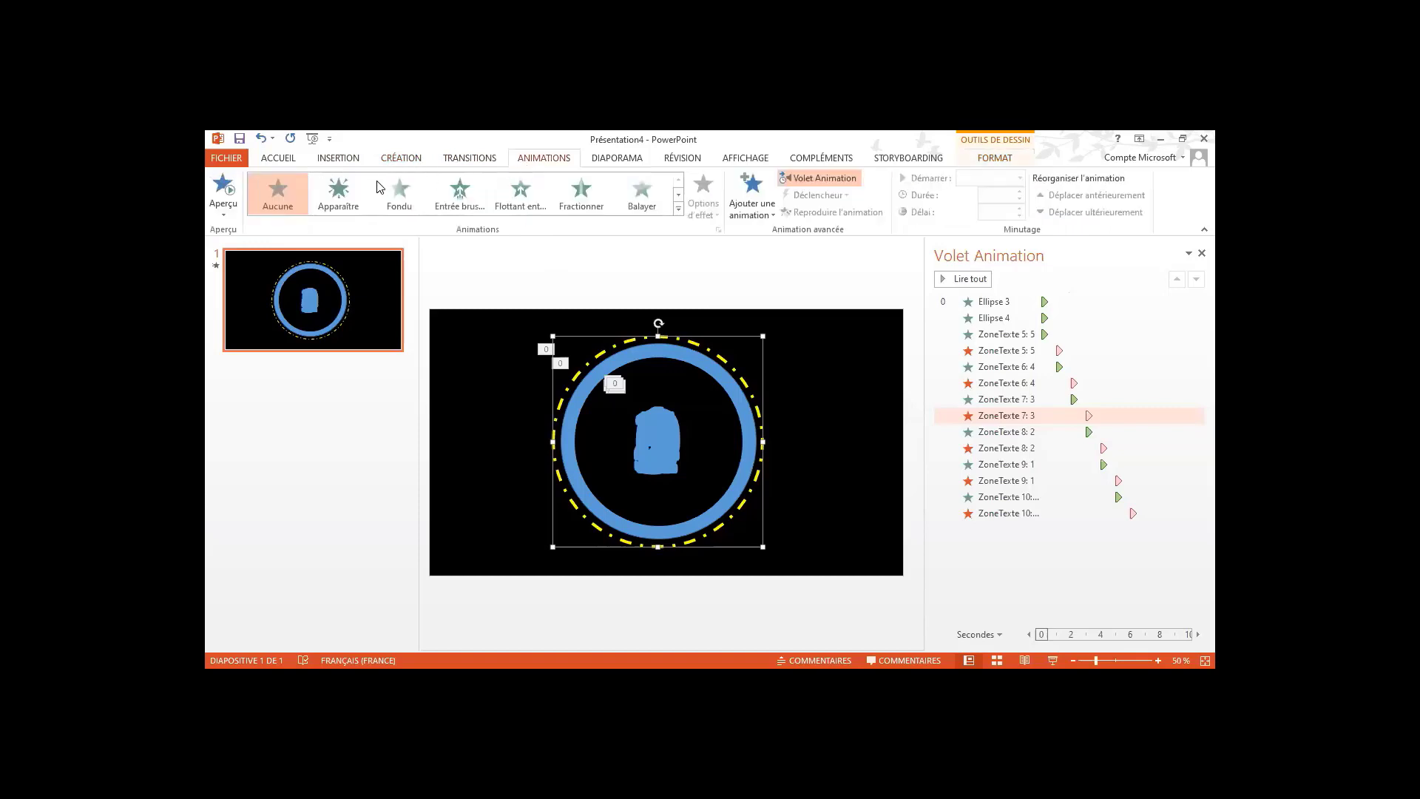
{"action": "left_click", "coordinate": [341, 191]}
{"action": "left_click", "coordinate": [1021, 178]}
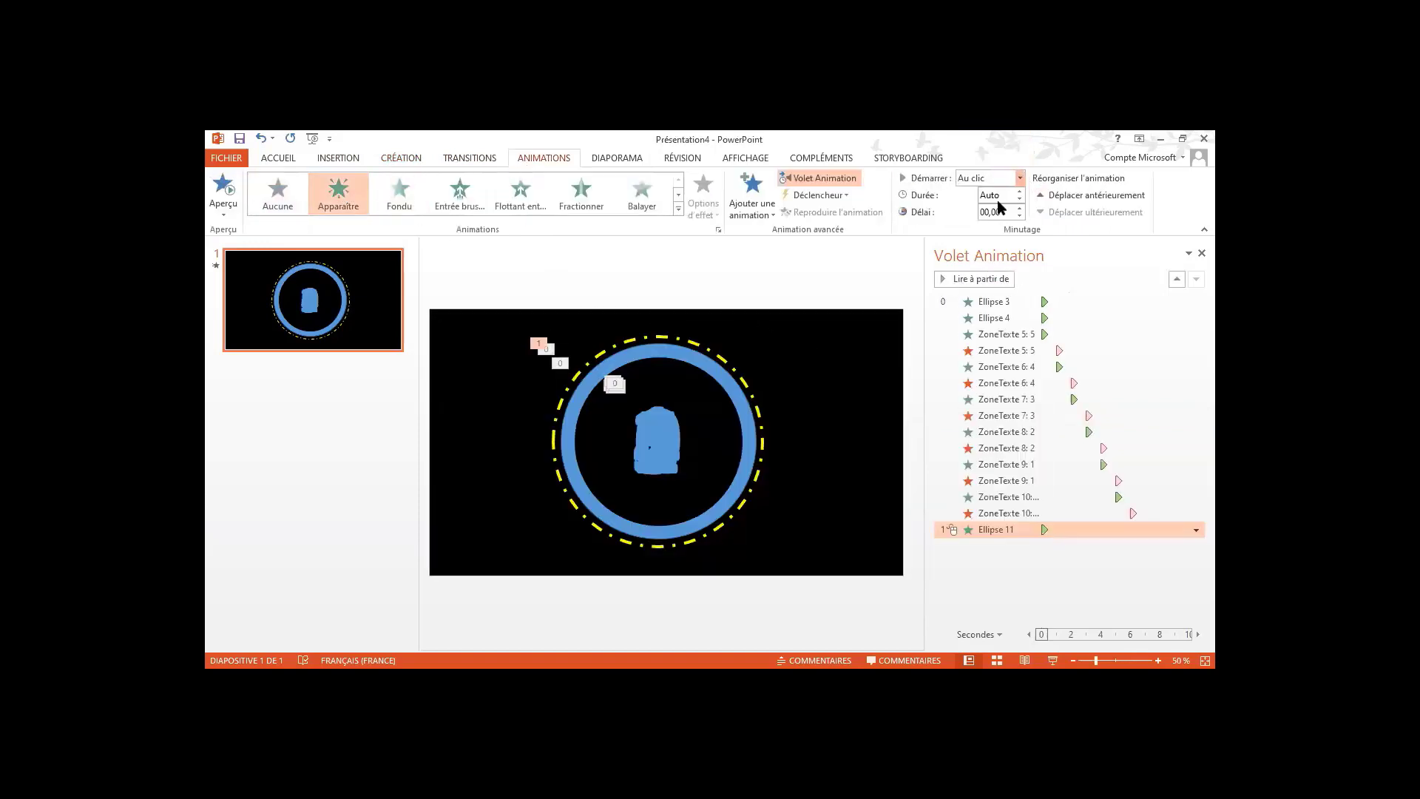
{"action": "left_click", "coordinate": [1000, 210]}
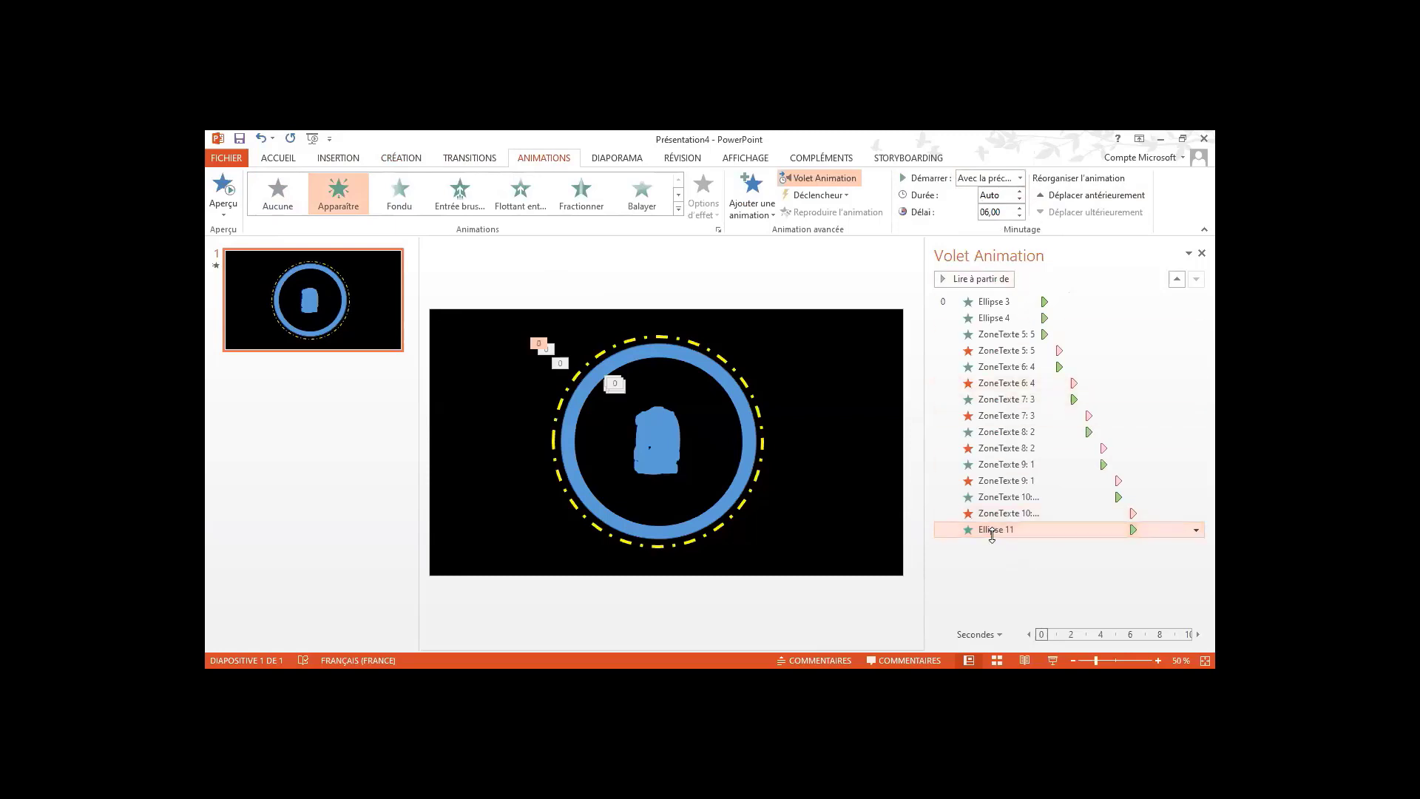
{"action": "left_click", "coordinate": [761, 442]}
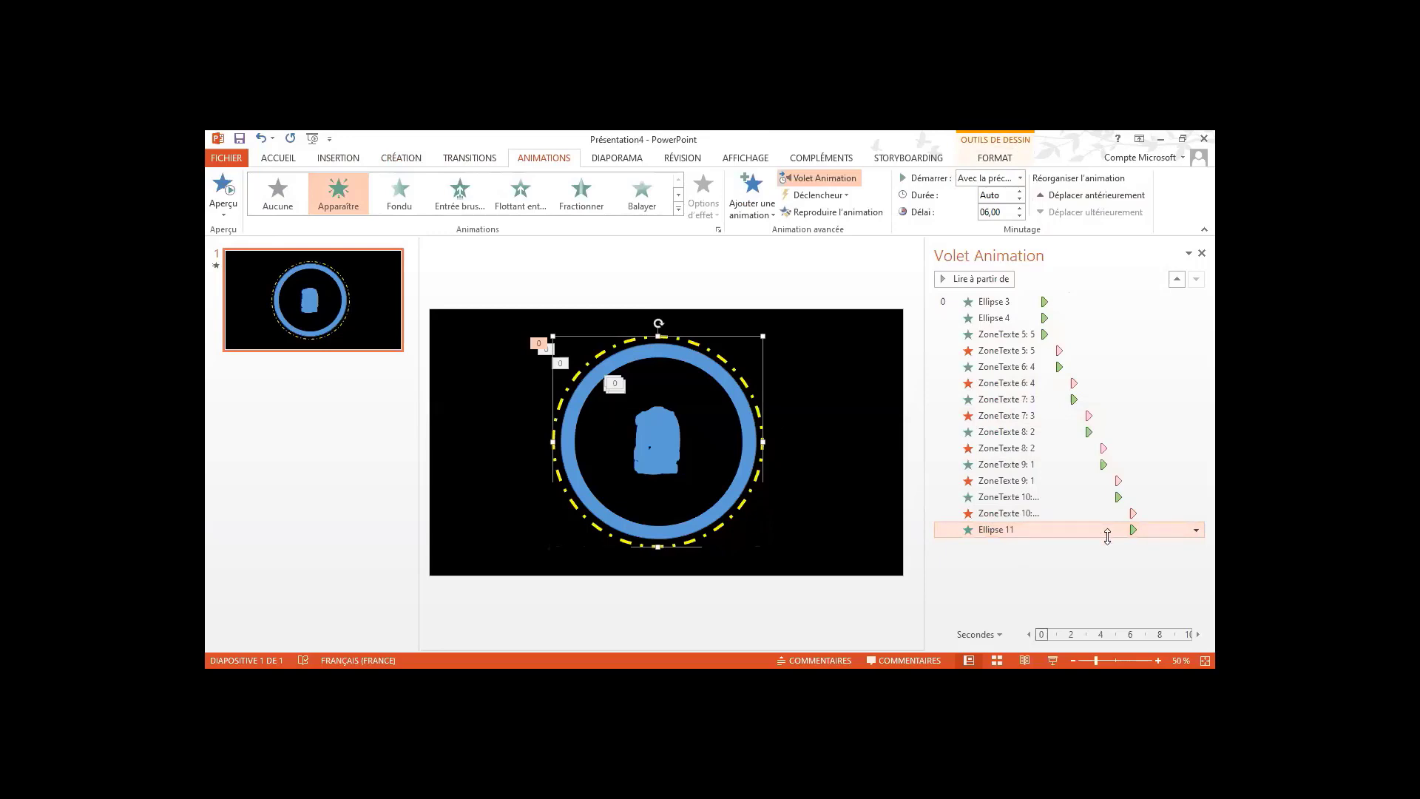
Set the delay of the yellow dash-dot circle's Apparaître animation to 00,00
{"action": "left_click", "coordinate": [1023, 216]}
{"action": "left_click", "coordinate": [1023, 217]}
{"action": "left_click", "coordinate": [1022, 216]}
{"action": "left_click", "coordinate": [1022, 216]}
{"action": "left_click", "coordinate": [1023, 216]}
{"action": "left_click", "coordinate": [1022, 216]}
{"action": "left_click", "coordinate": [1022, 216]}
{"action": "left_click_drag", "start_coordinate": [1108, 531], "coordinate": [1096, 530]}
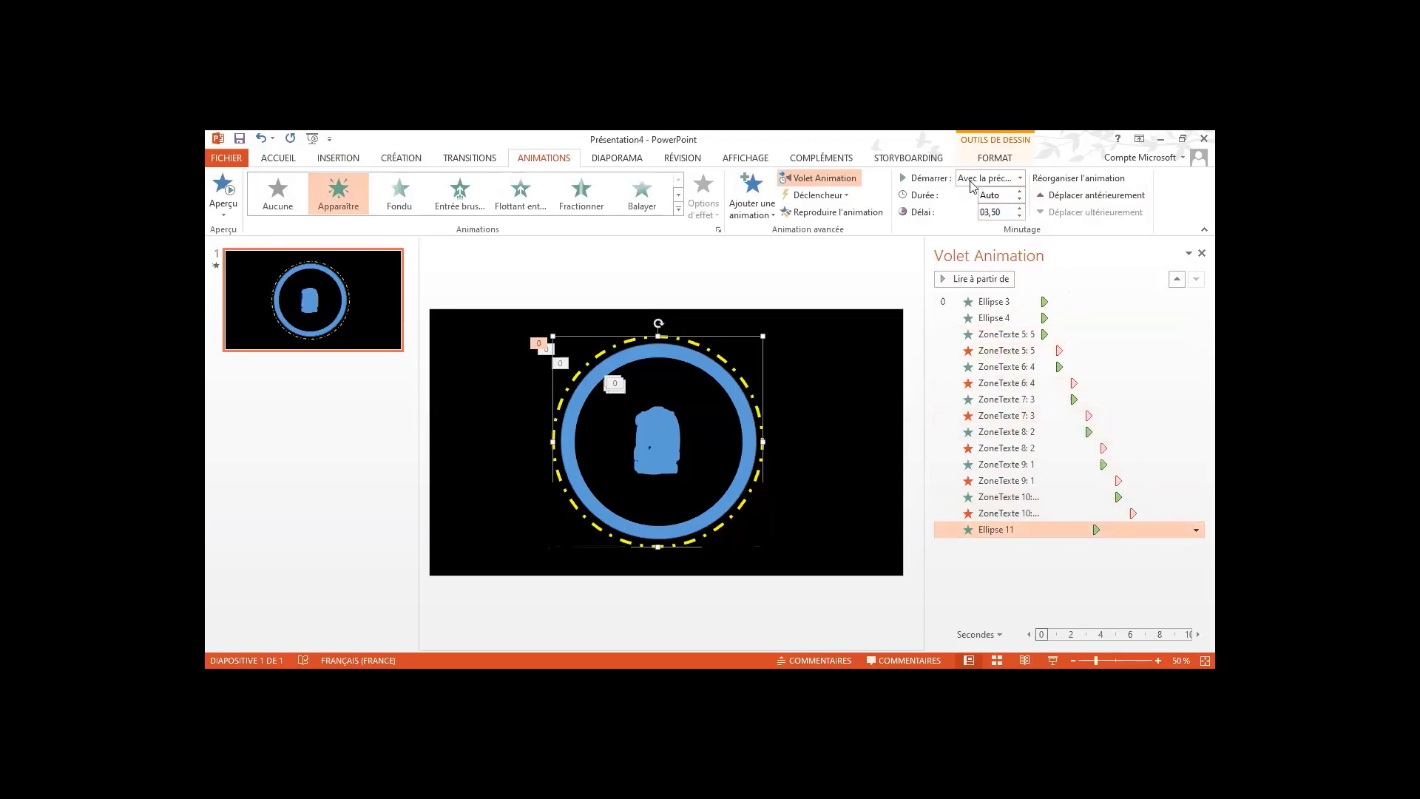
{"action": "left_click_drag", "start_coordinate": [1020, 215], "coordinate": [1021, 215]}
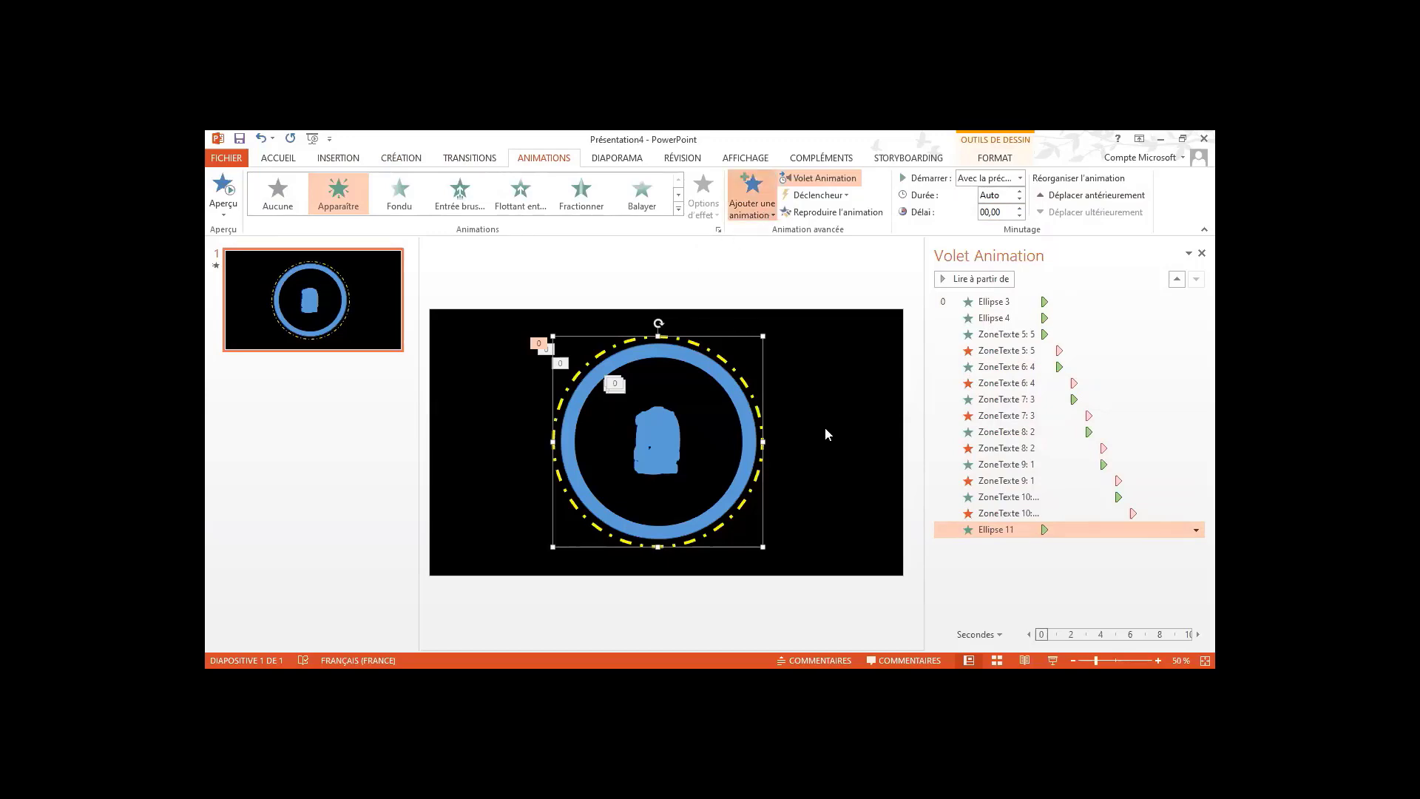
Add a Rotation emphasis animation to the yellow circle, starting Avec la précédente with a duration of 06,00
{"action": "left_click", "coordinate": [752, 194]}
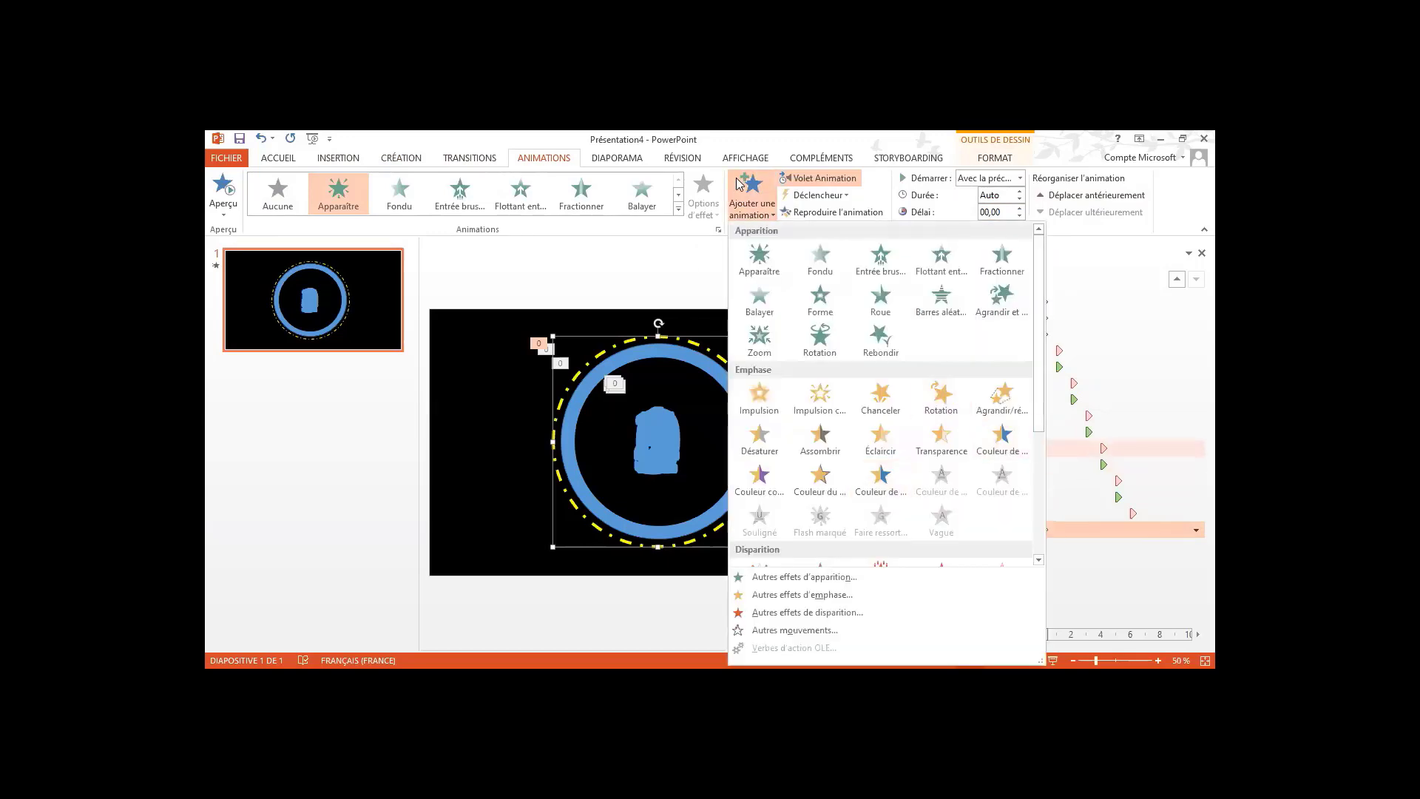
{"action": "left_click", "coordinate": [943, 400]}
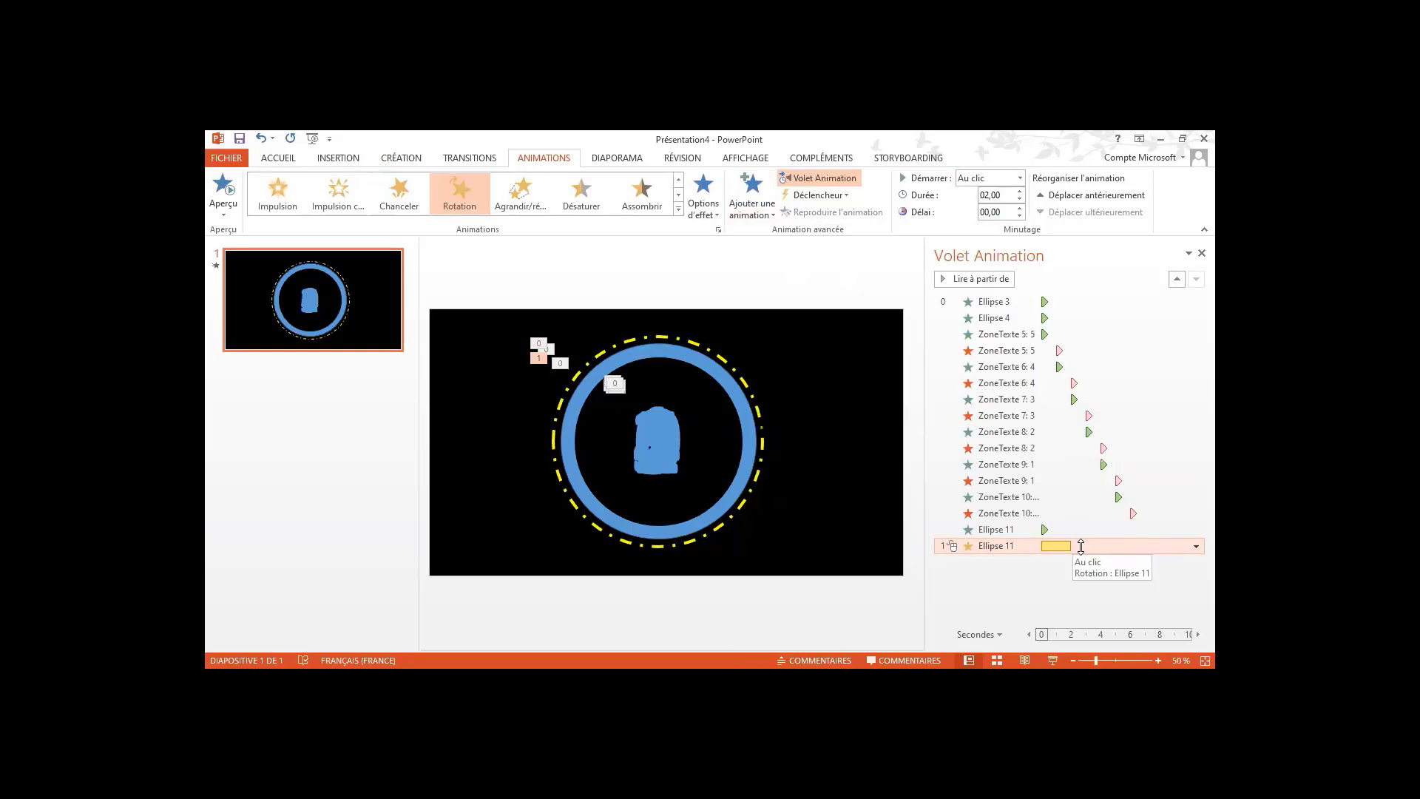
{"action": "left_click_drag", "start_coordinate": [1071, 546], "coordinate": [1133, 544]}
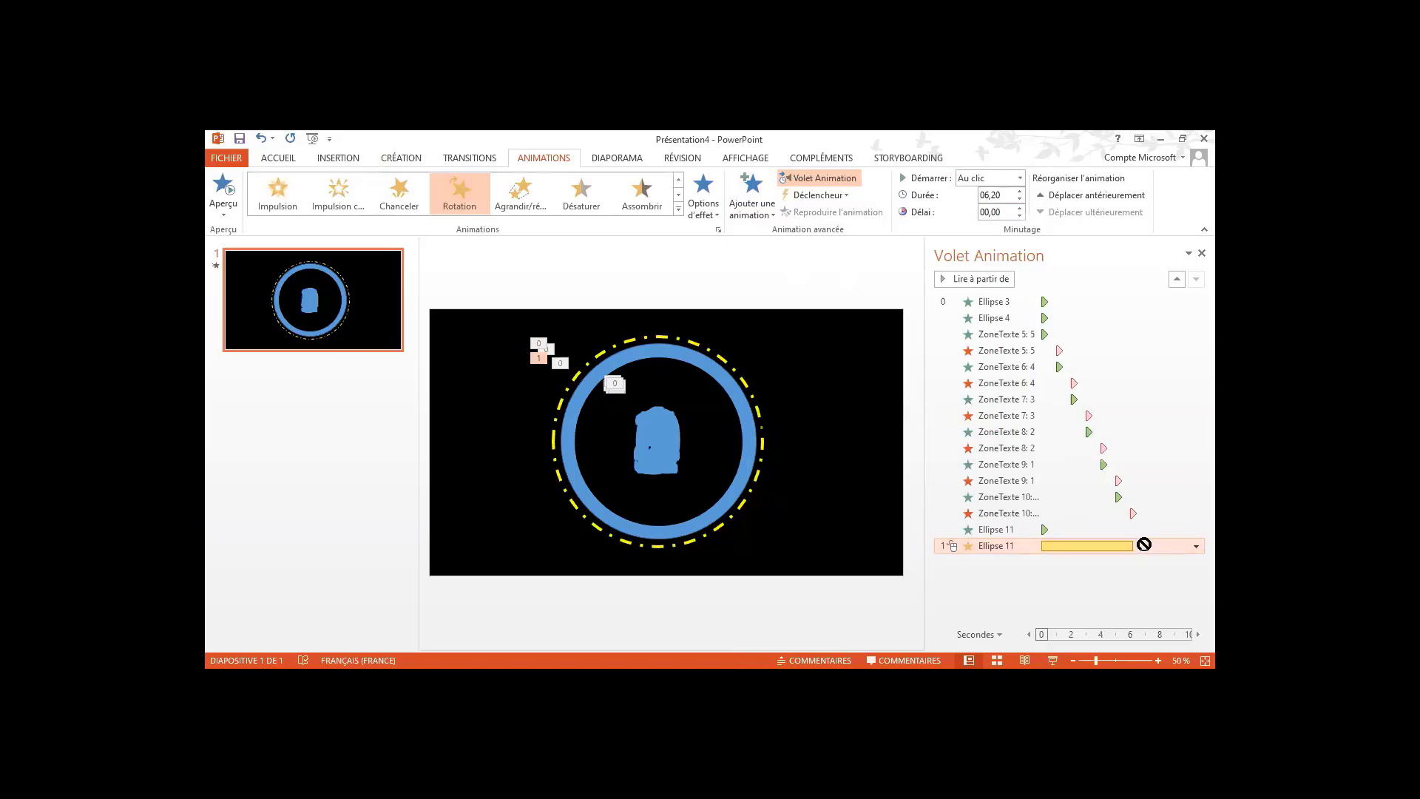
{"action": "left_click", "coordinate": [1020, 198]}
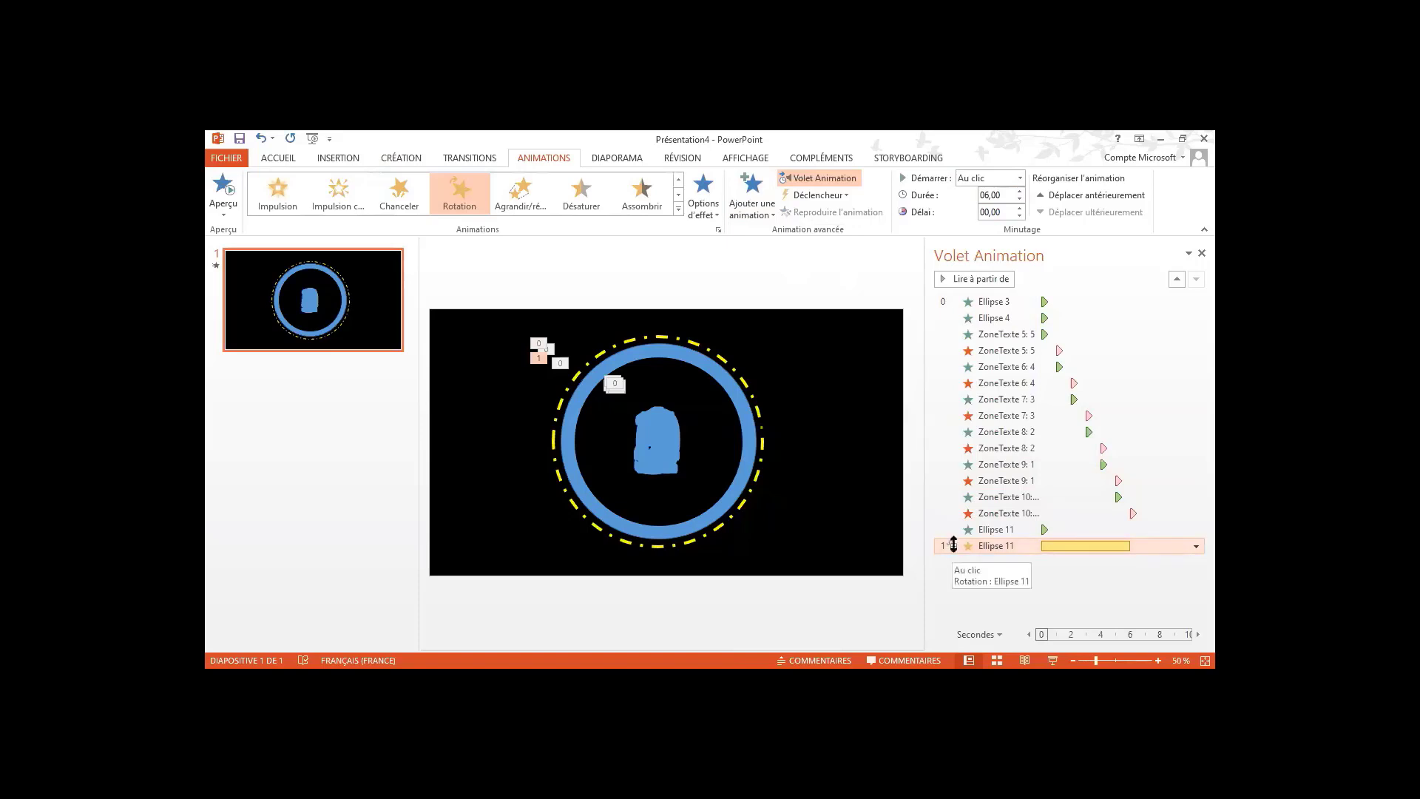
{"action": "left_click", "coordinate": [1020, 178]}
{"action": "left_click", "coordinate": [1021, 211]}
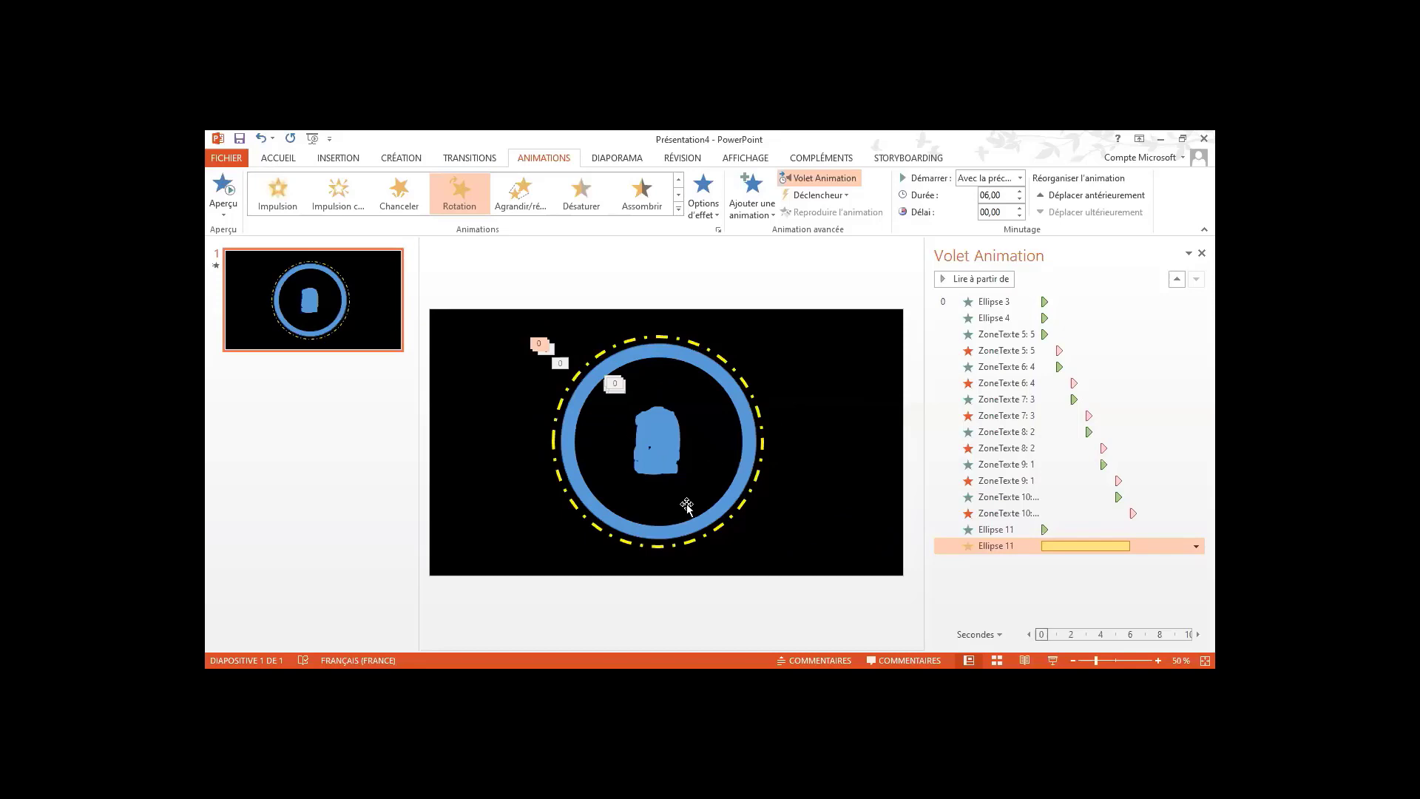
Draw a second circle beside the blue ring and set its height and width to 10 cm
{"action": "left_click", "coordinate": [338, 158]}
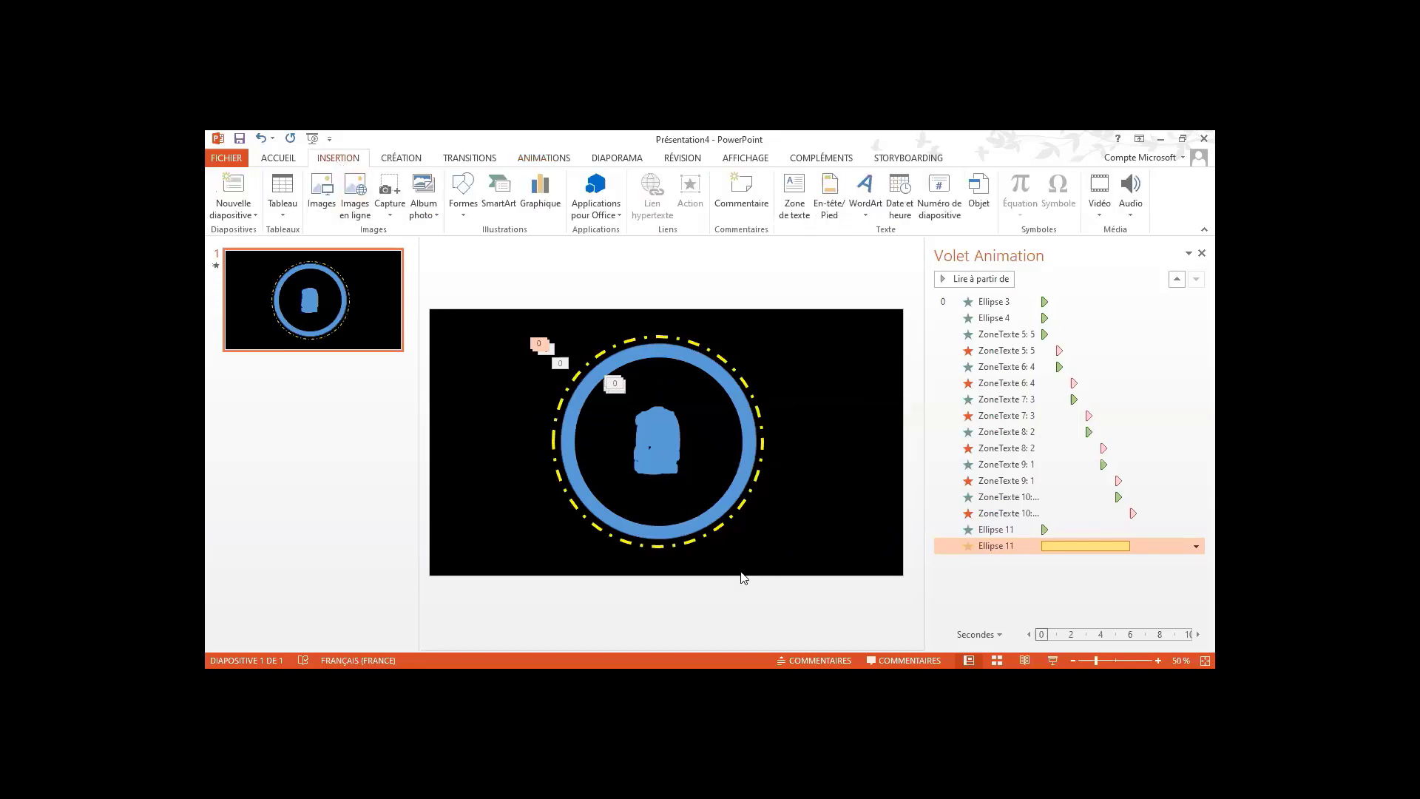
{"action": "left_click", "coordinate": [463, 208]}
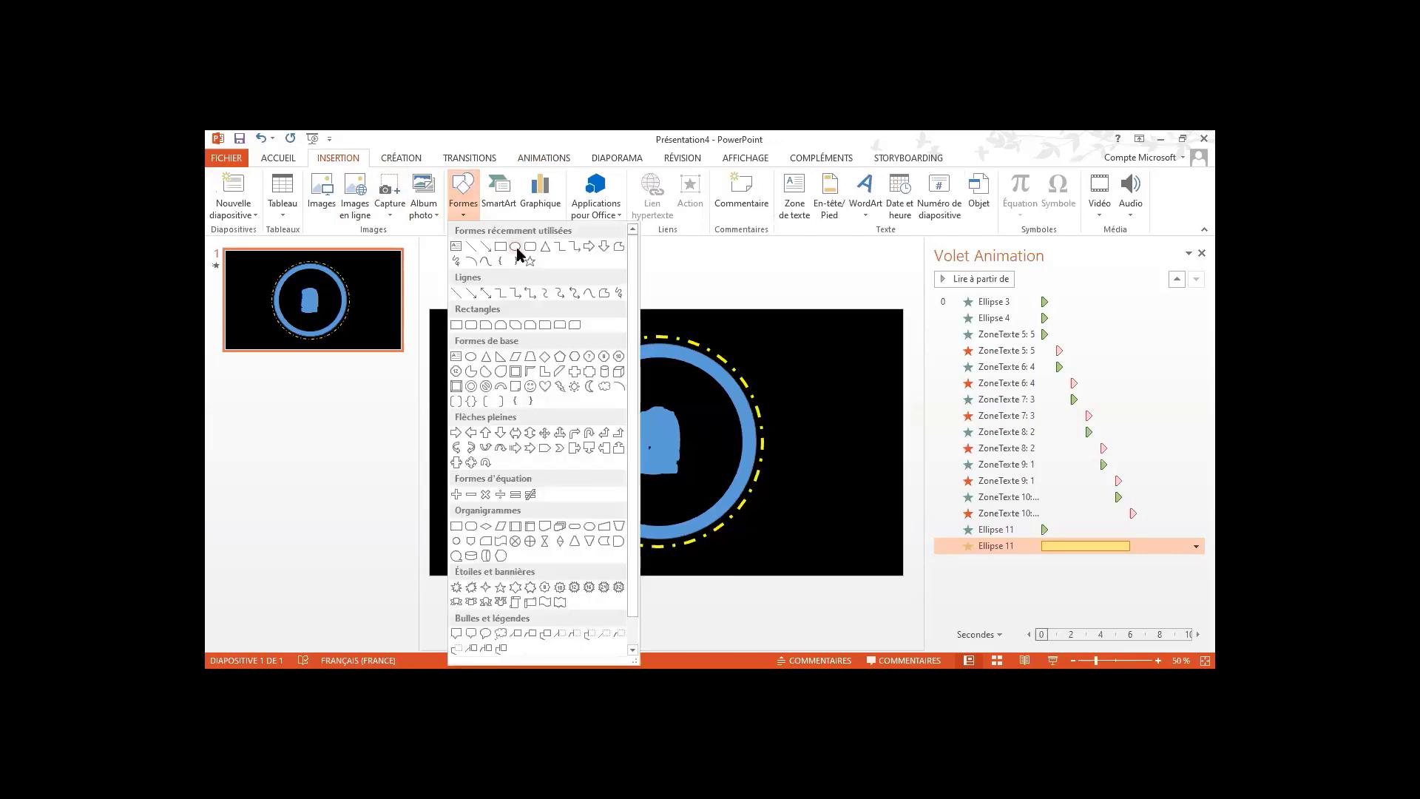
{"action": "left_click", "coordinate": [515, 248]}
{"action": "left_click_drag", "start_coordinate": [771, 326], "coordinate": [923, 474]}
{"action": "left_click", "coordinate": [1090, 185]}
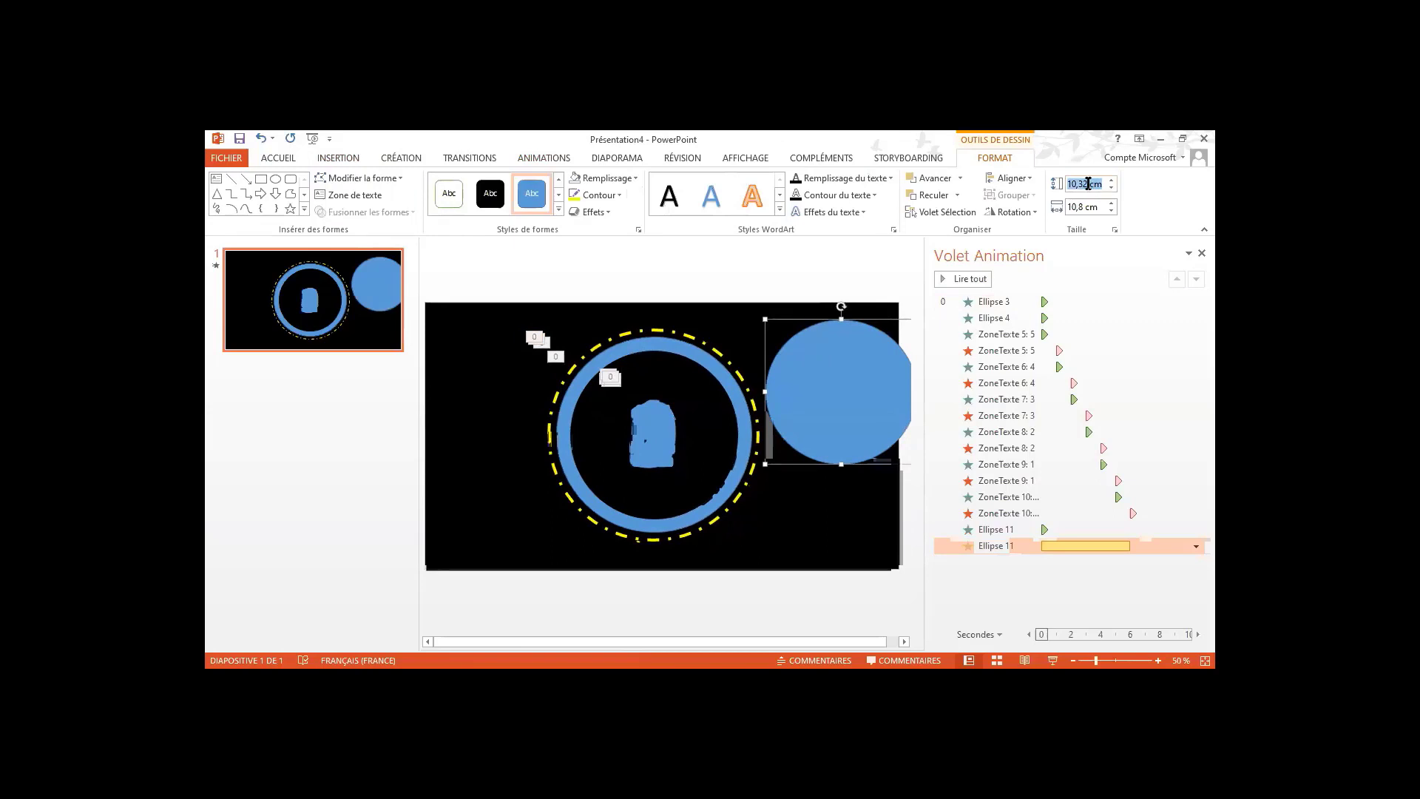
{"action": "left_click_drag", "start_coordinate": [1088, 183], "coordinate": [1063, 187]}
{"action": "type", "text": "10"}
{"action": "left_click", "coordinate": [1083, 206]}
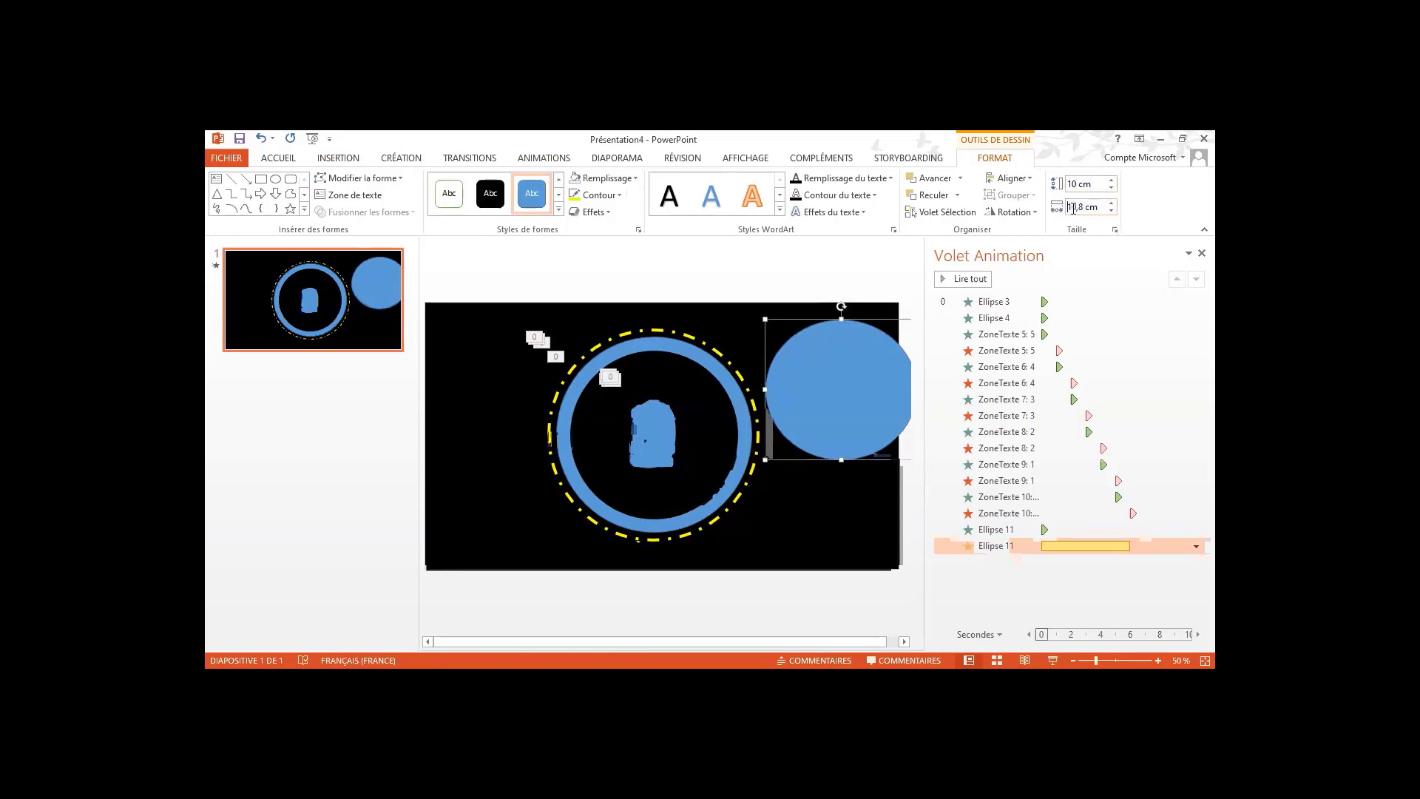
{"action": "key", "text": "BackSpace"}
{"action": "key", "text": "BackSpace"}
{"action": "key", "text": "Return"}
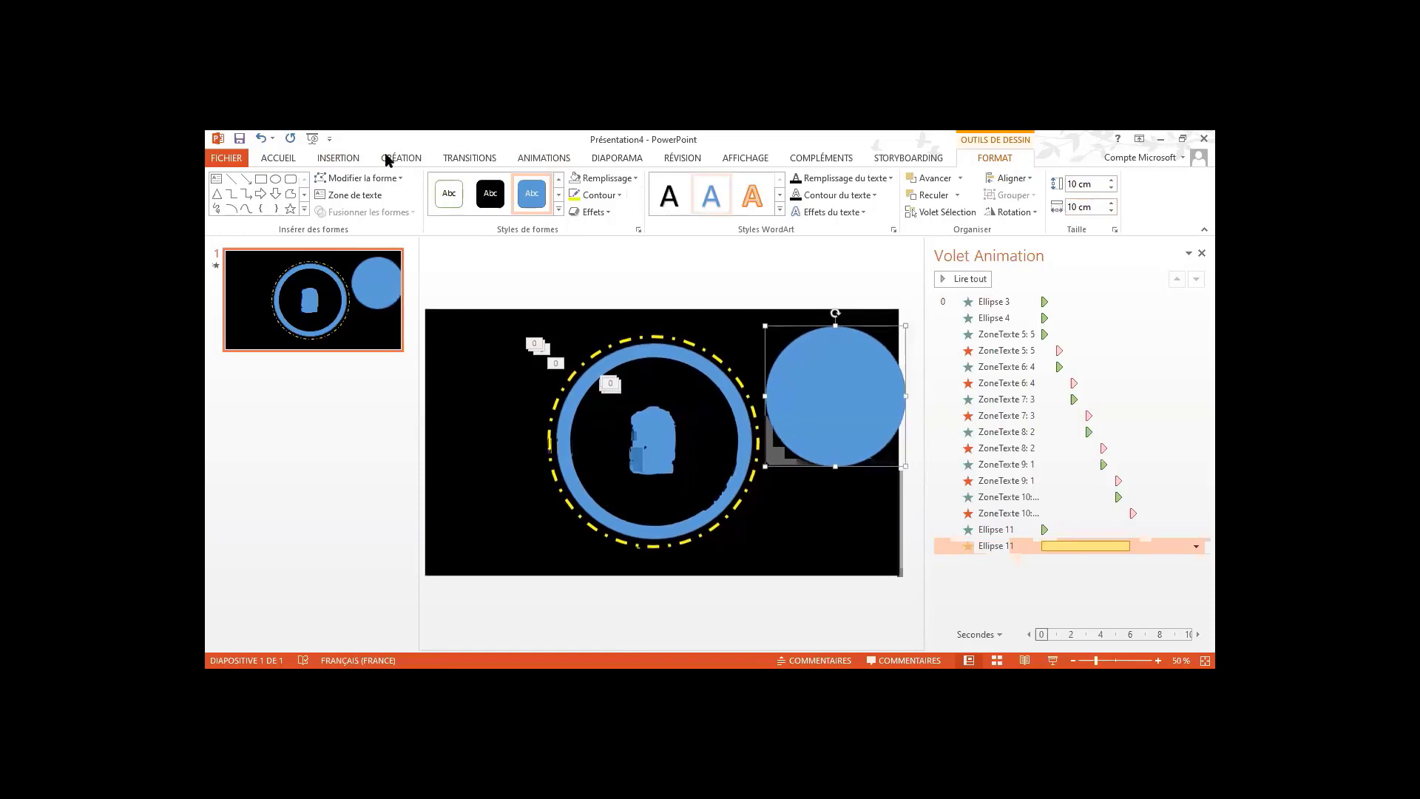
Give the new circle no fill and a thick yellow dash-dot outline, and place it centred inside the blue ring
{"action": "left_click", "coordinate": [620, 317]}
{"action": "left_click", "coordinate": [622, 195]}
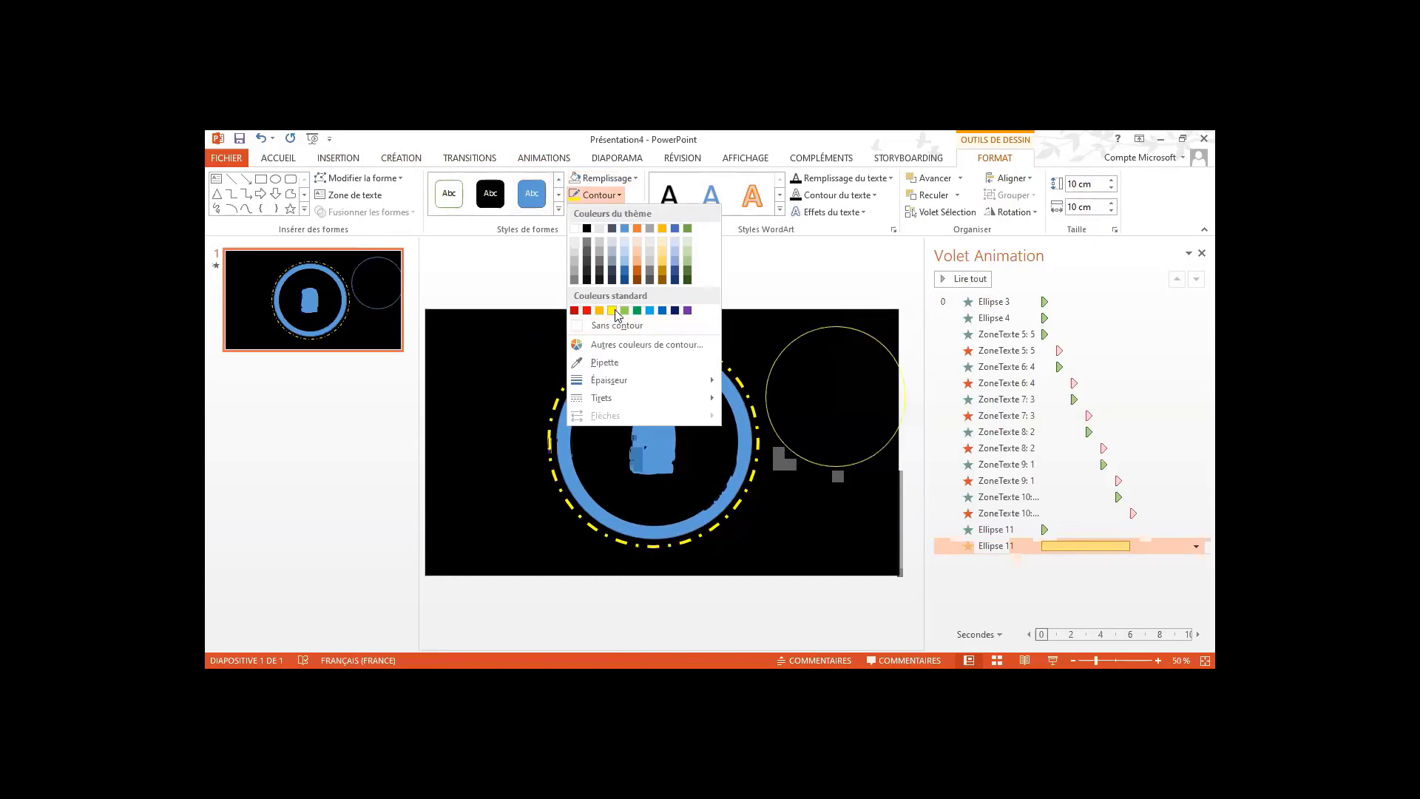
{"action": "mouse_move", "coordinate": [688, 380]}
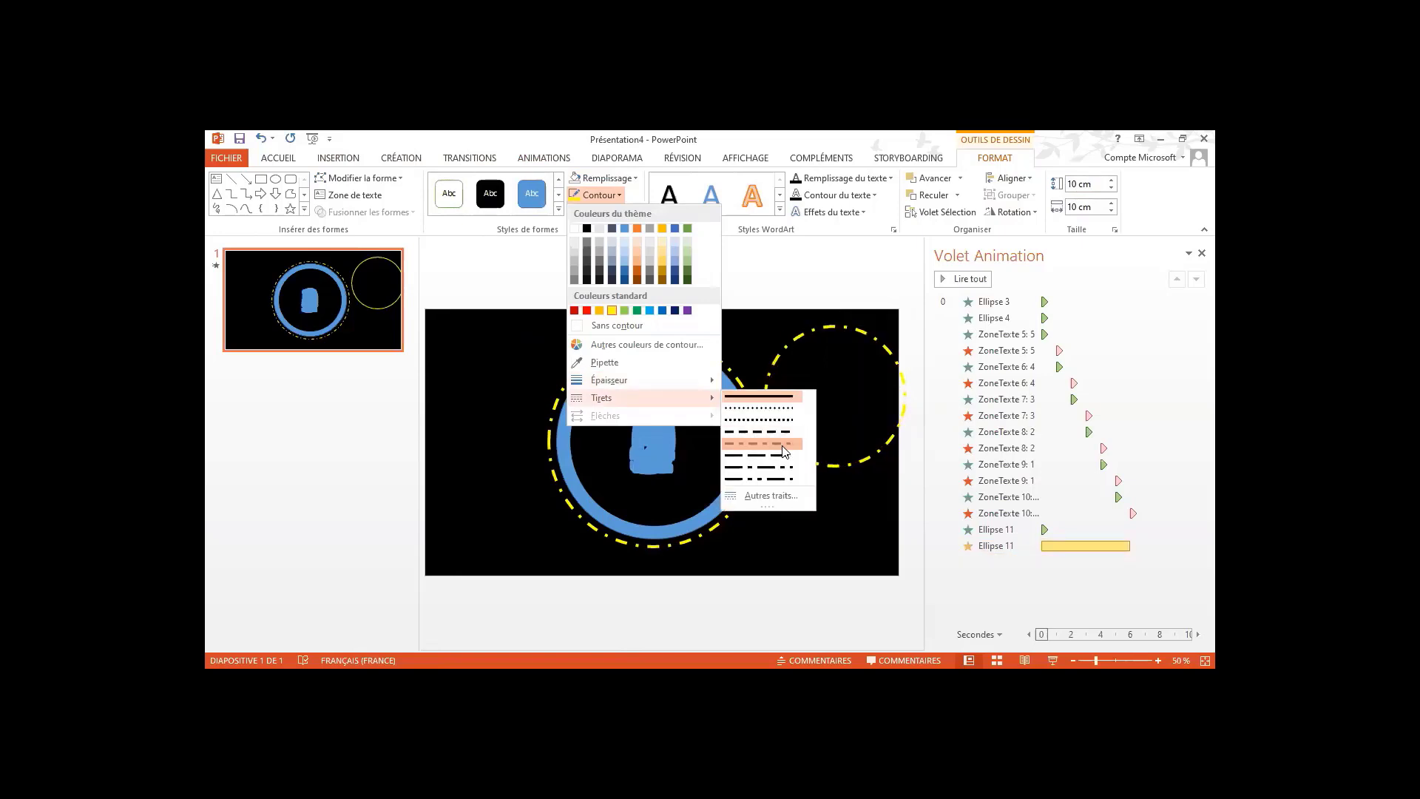
{"action": "left_click", "coordinate": [784, 447]}
{"action": "left_click_drag", "start_coordinate": [862, 470], "coordinate": [688, 503]}
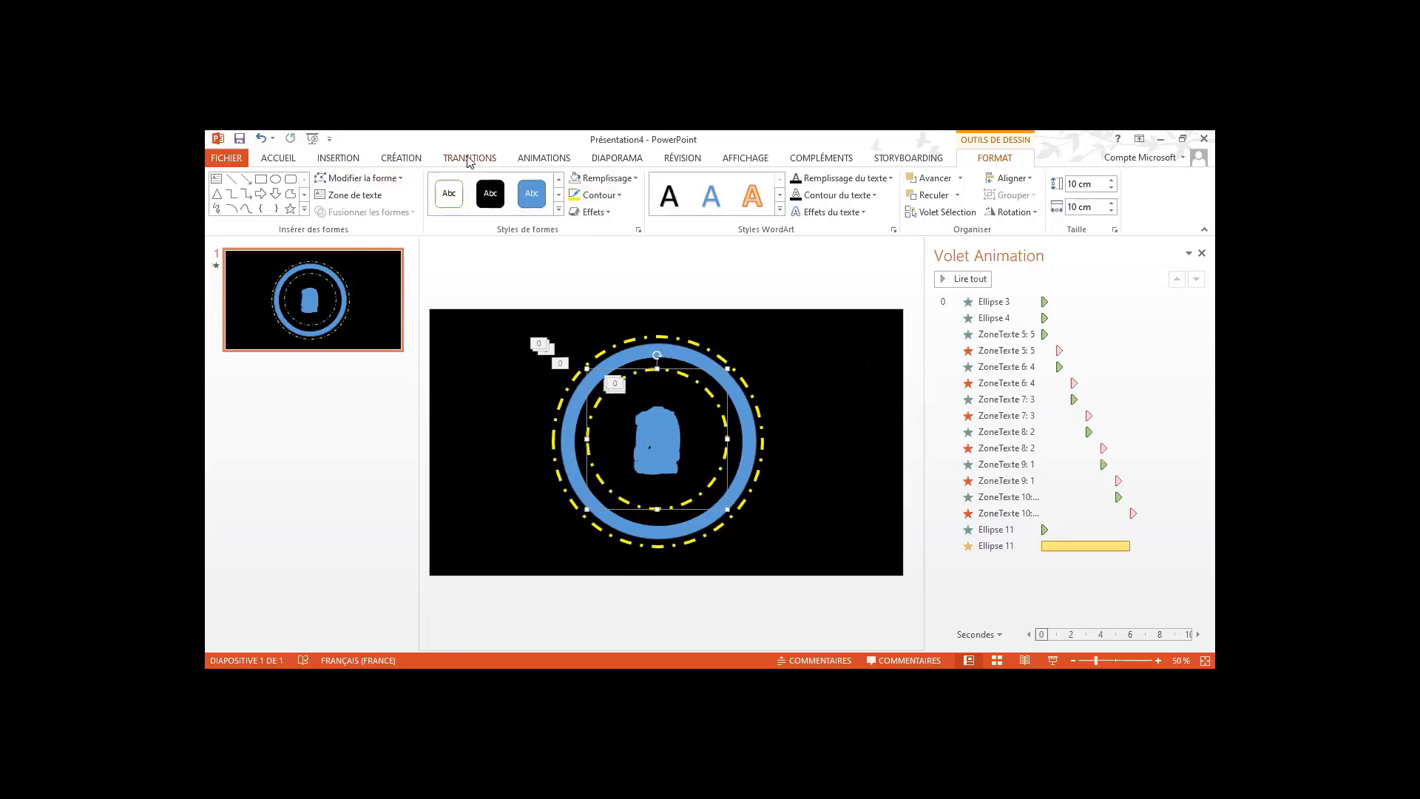
Give the inner yellow circle an Apparaître animation starting Avec la précédente
{"action": "left_click", "coordinate": [521, 157]}
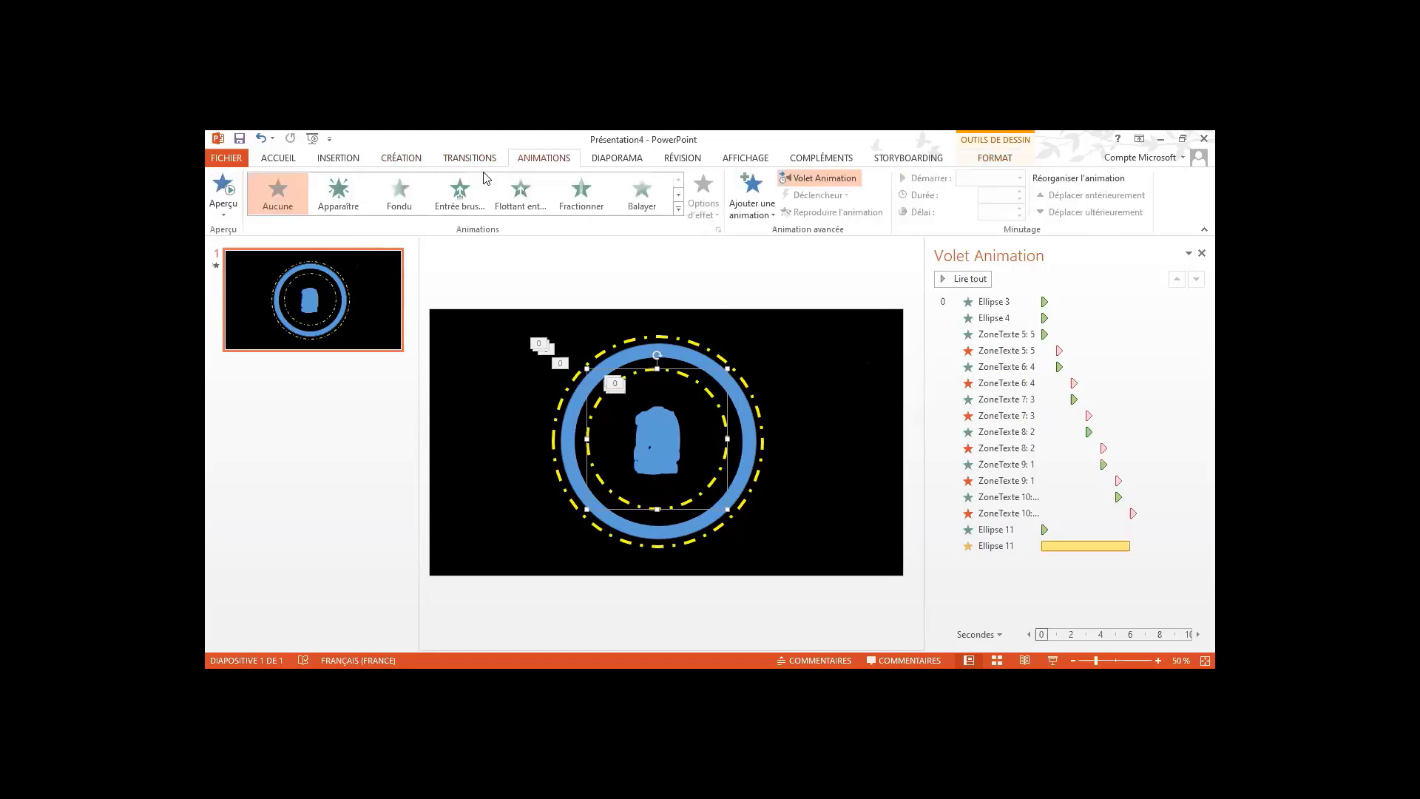
{"action": "left_click", "coordinate": [342, 188]}
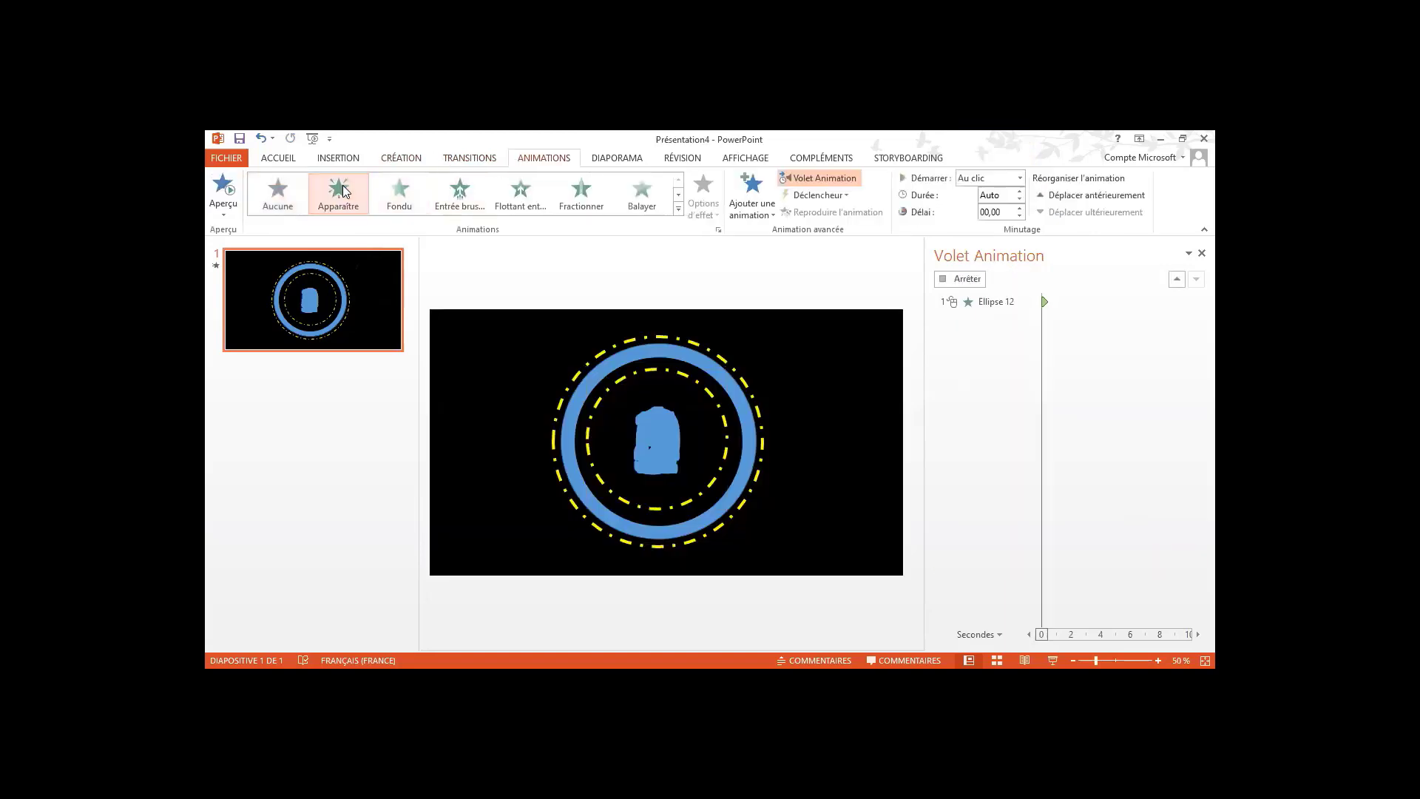
{"action": "left_click", "coordinate": [1020, 179]}
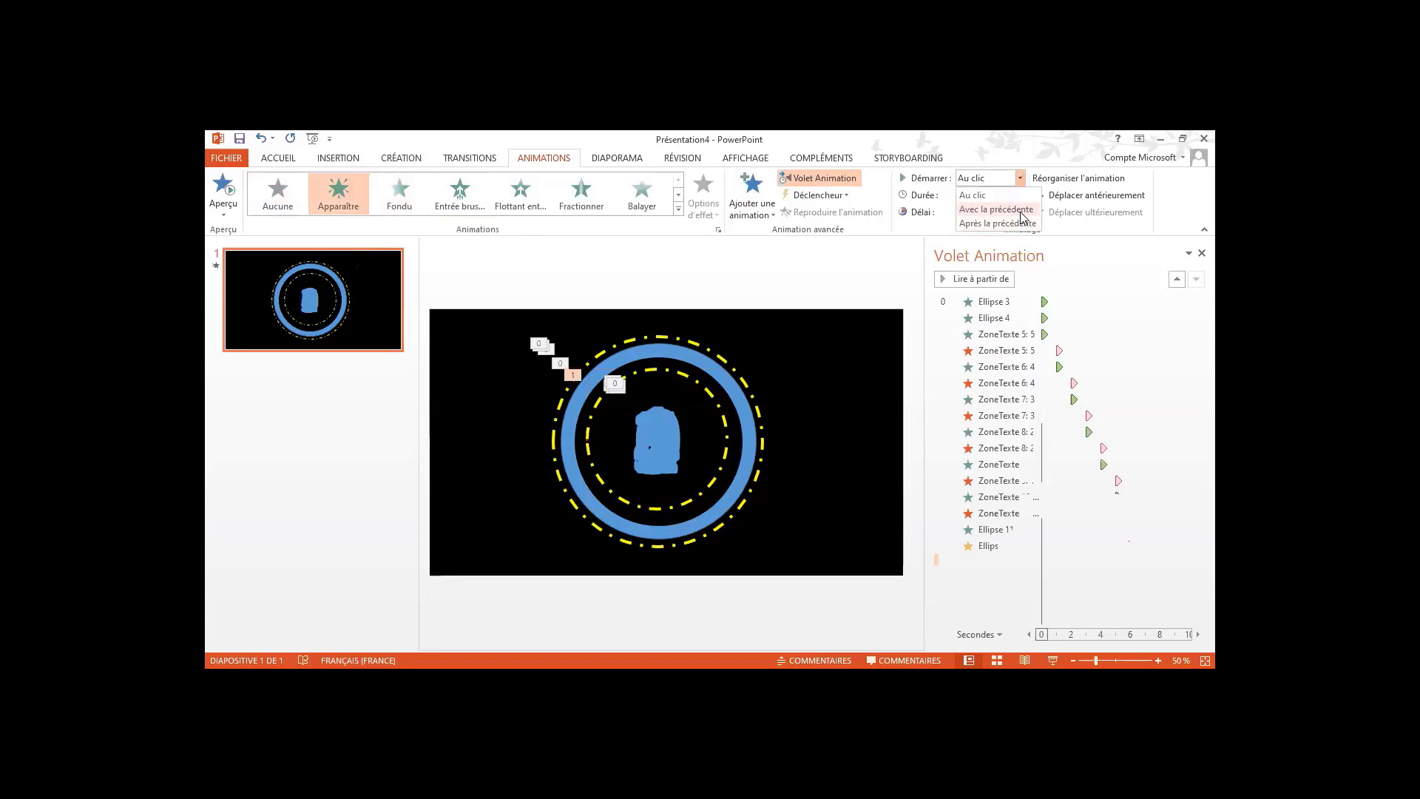
{"action": "left_click", "coordinate": [1023, 212]}
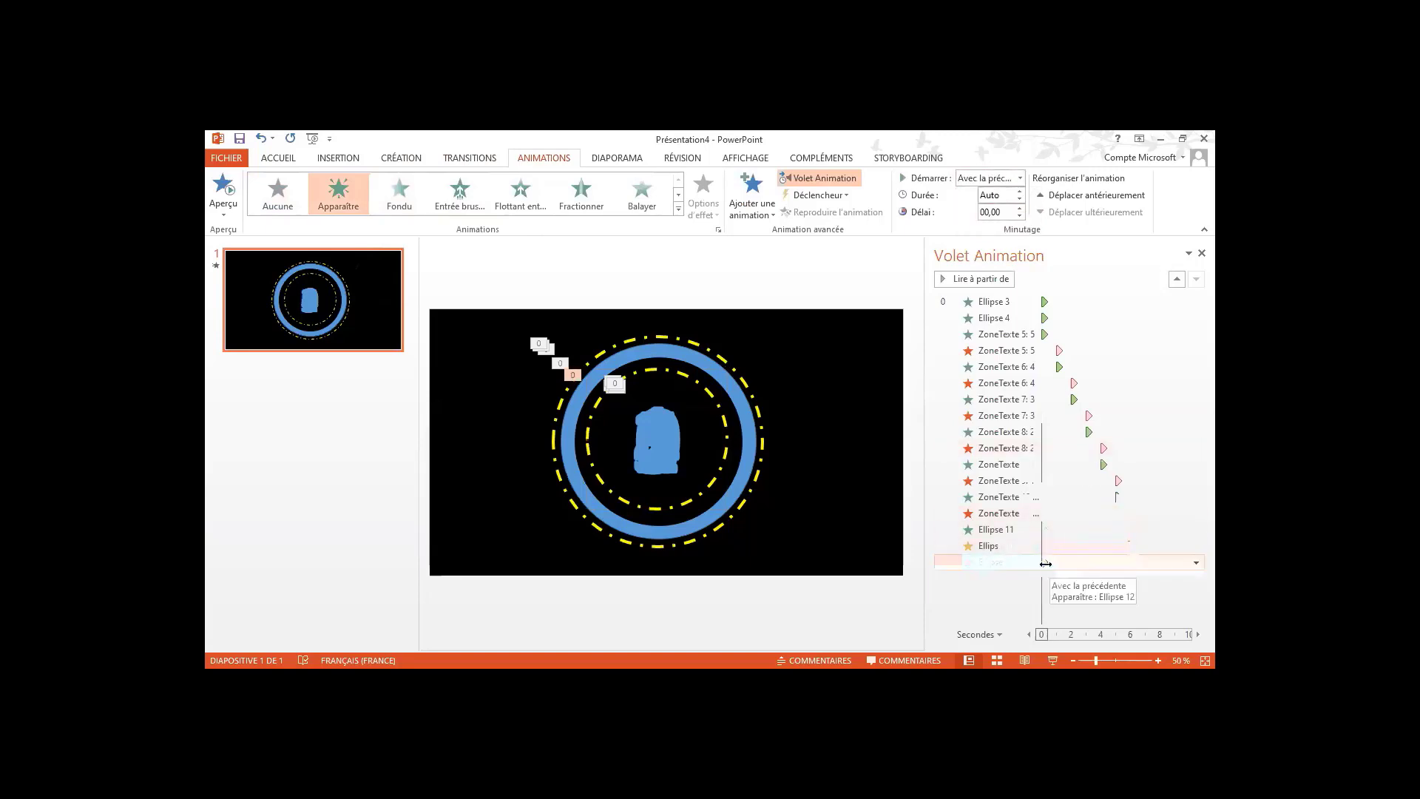
Add a Rotation emphasis animation to the inner yellow circle, turning counterclockwise
{"action": "left_click", "coordinate": [768, 218]}
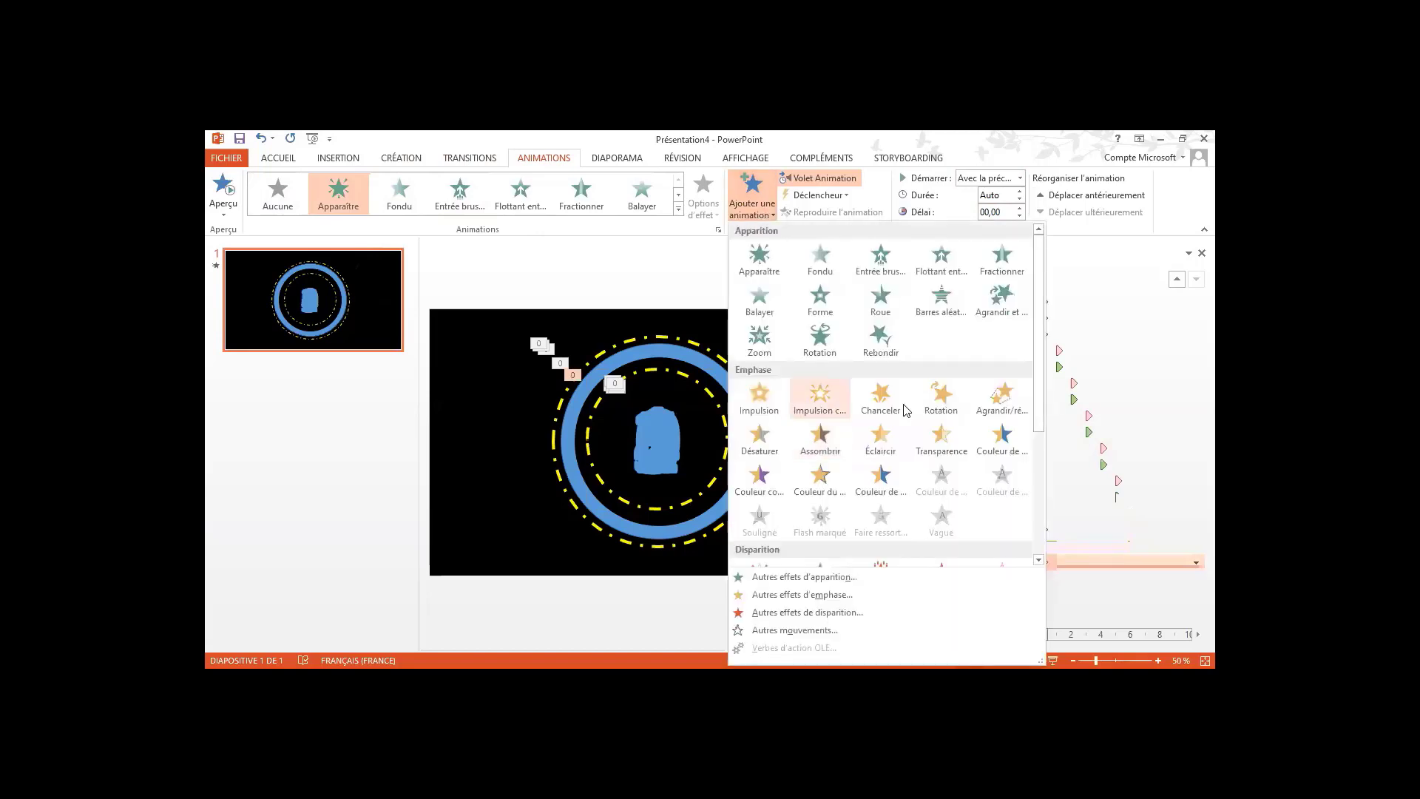
{"action": "left_click", "coordinate": [941, 399]}
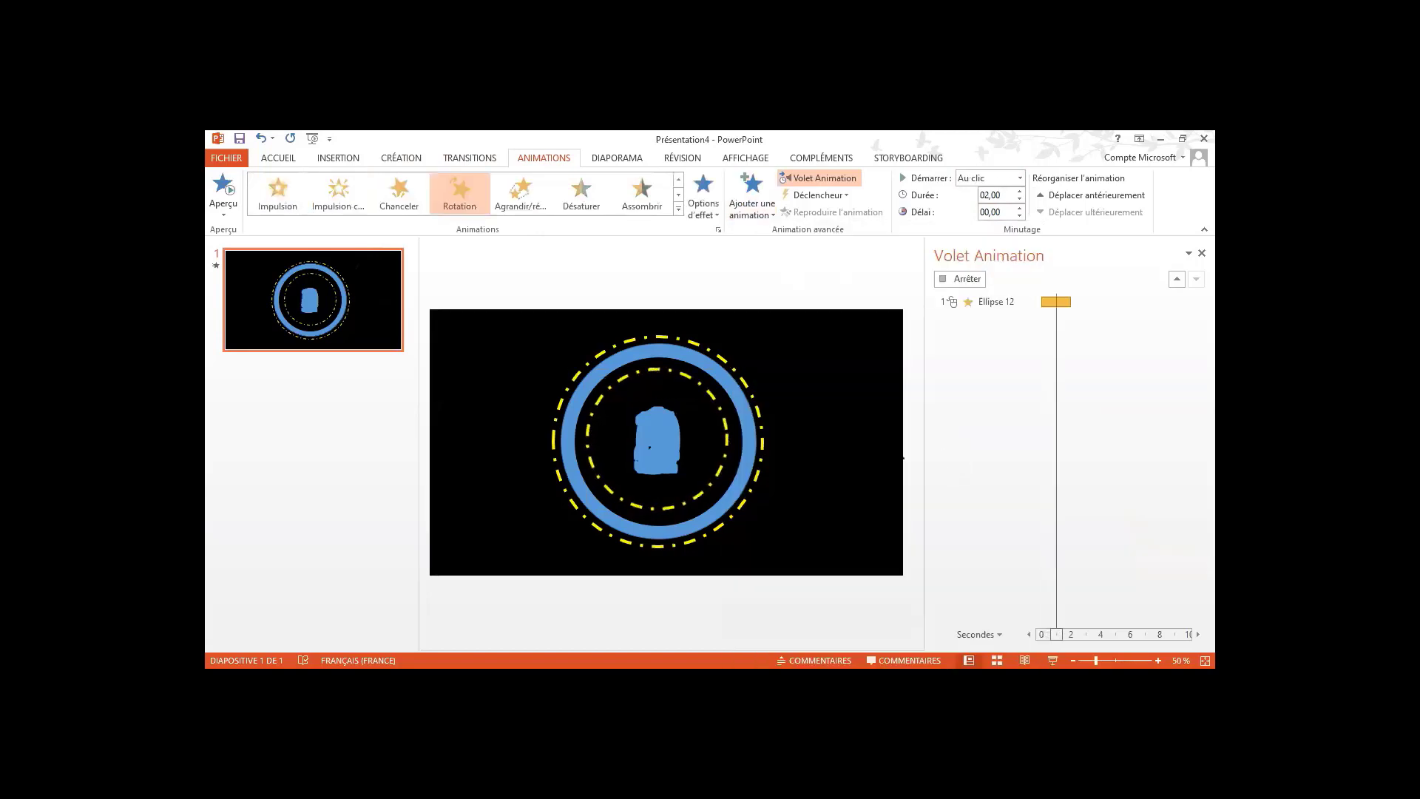
{"action": "left_click", "coordinate": [717, 218]}
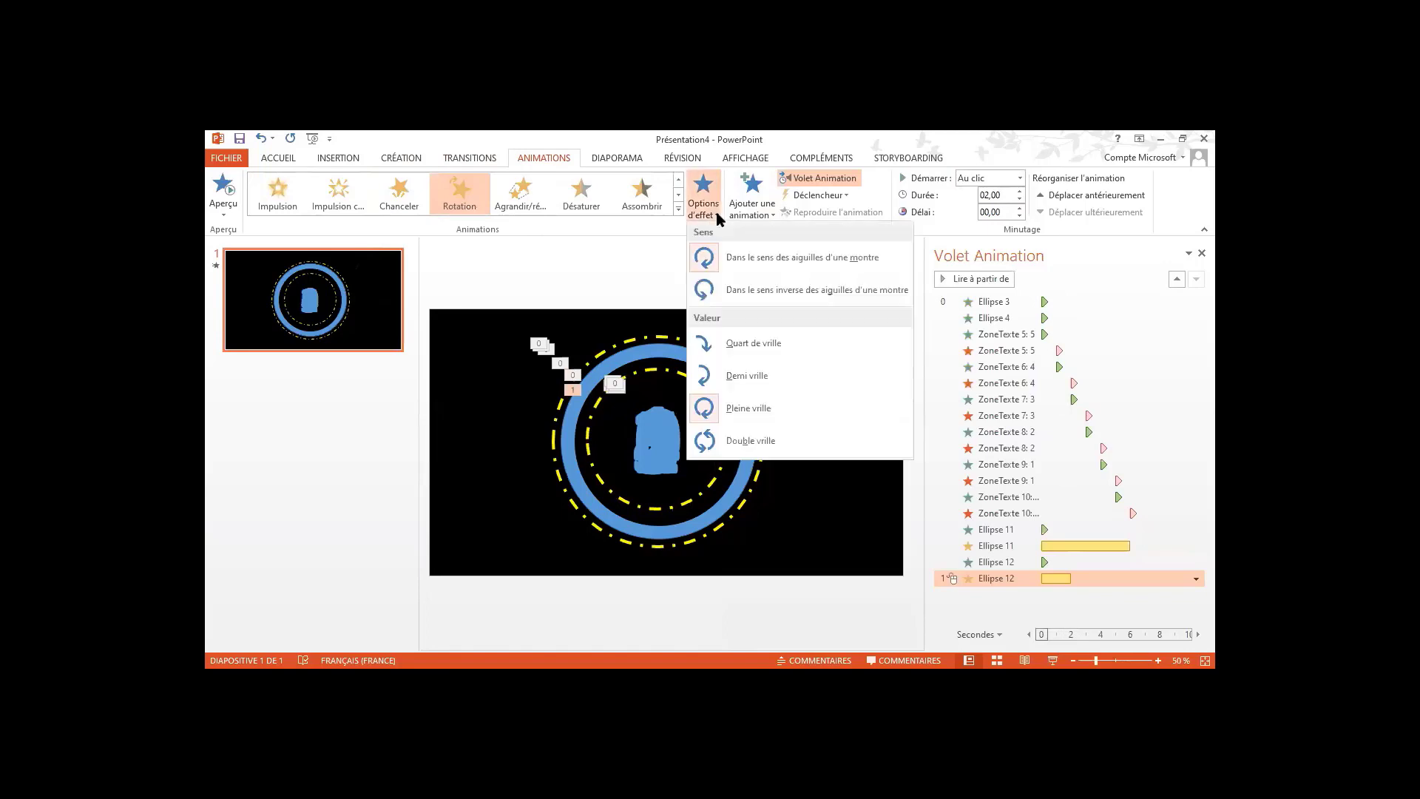
{"action": "left_click", "coordinate": [717, 287]}
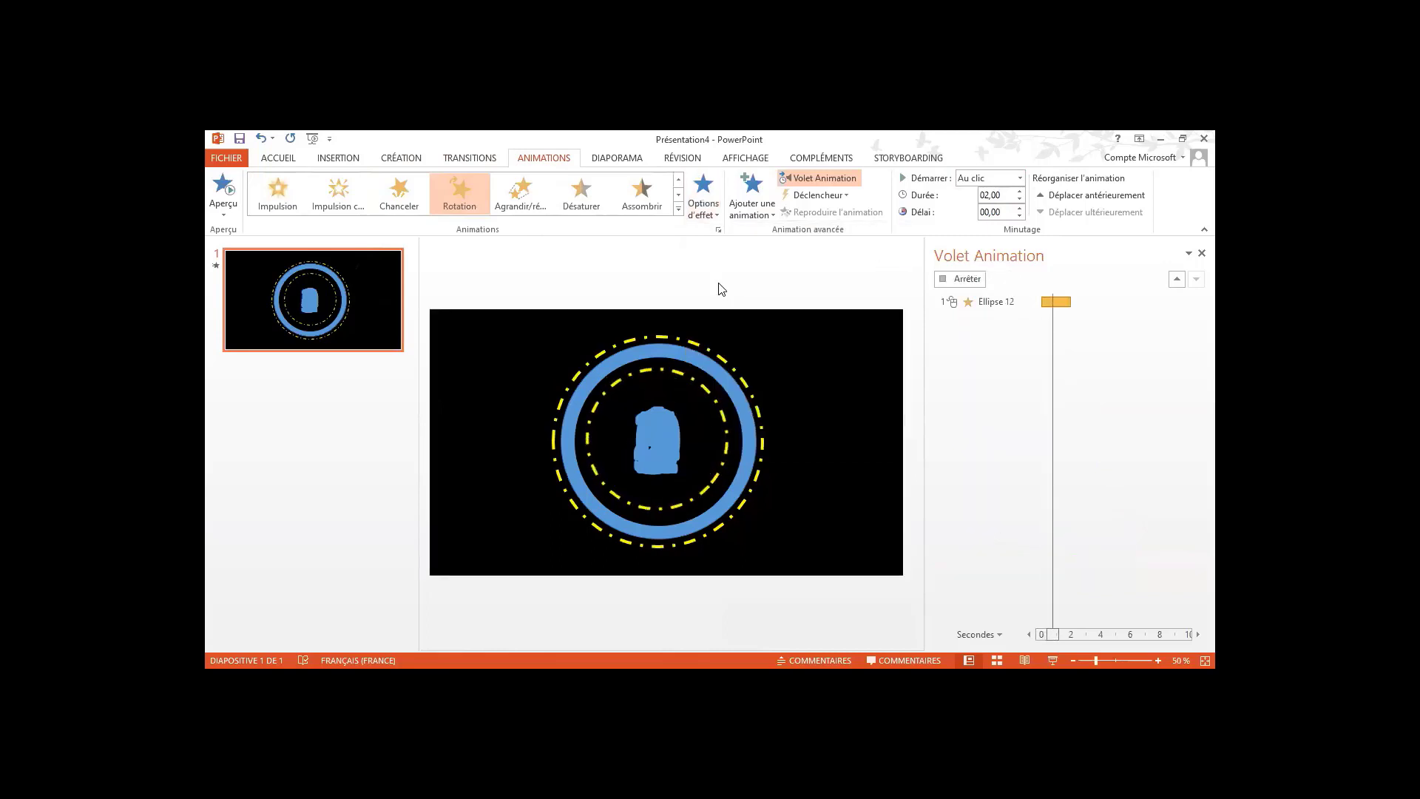
Start the inner circle's rotation Avec la précédente and extend its duration to 6 seconds, matching the outer circle's rotation
{"action": "left_click", "coordinate": [1021, 178]}
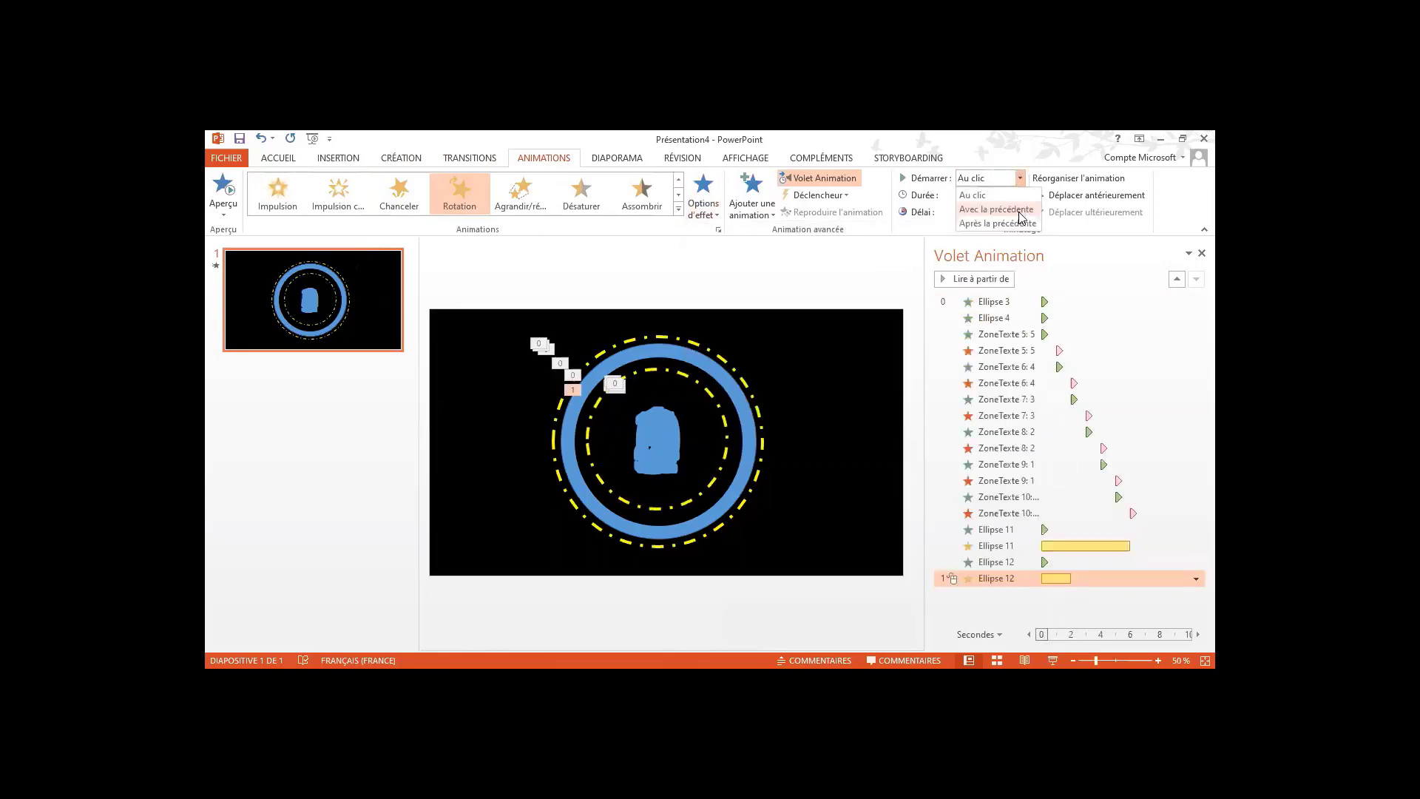
{"action": "left_click", "coordinate": [1020, 210]}
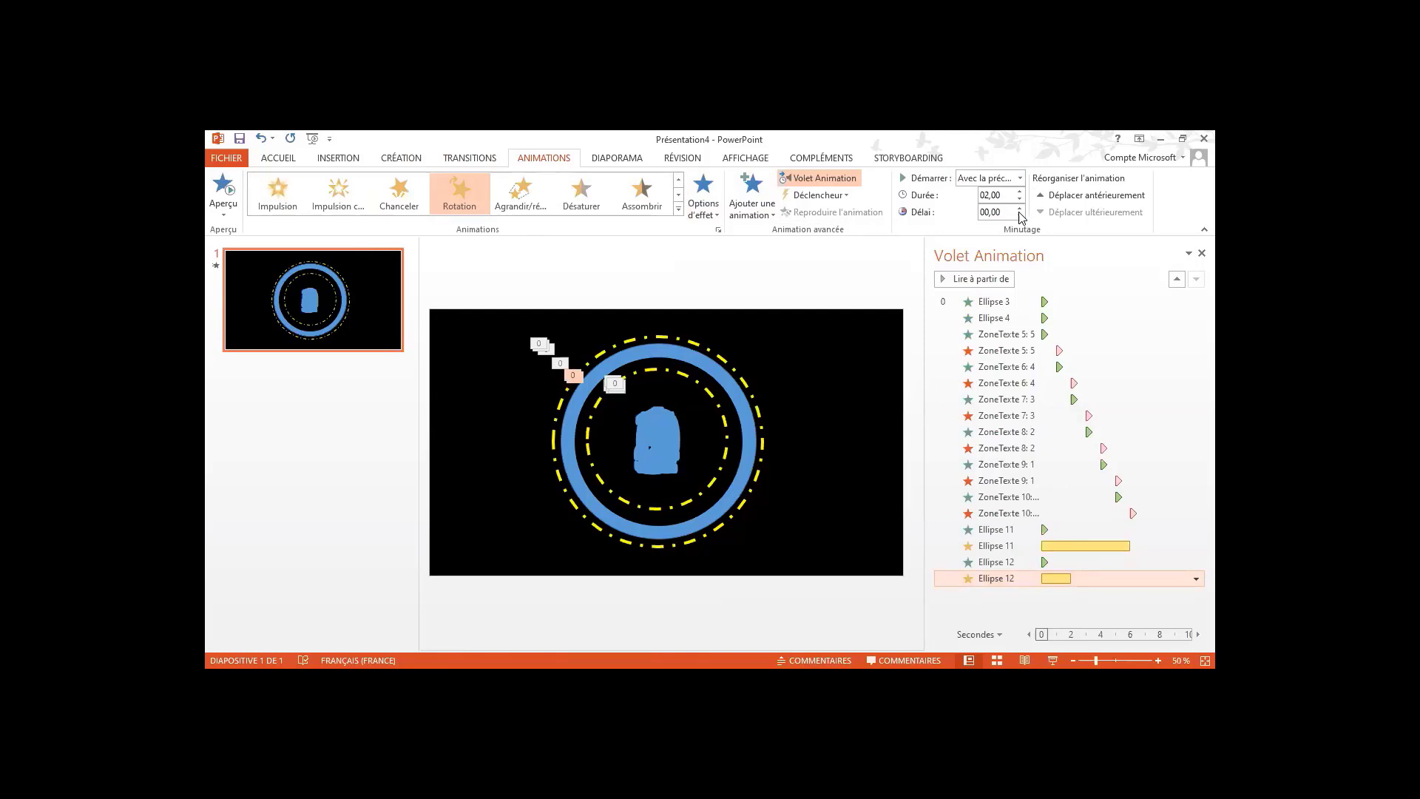
{"action": "left_click", "coordinate": [1070, 576]}
{"action": "left_click", "coordinate": [1021, 193]}
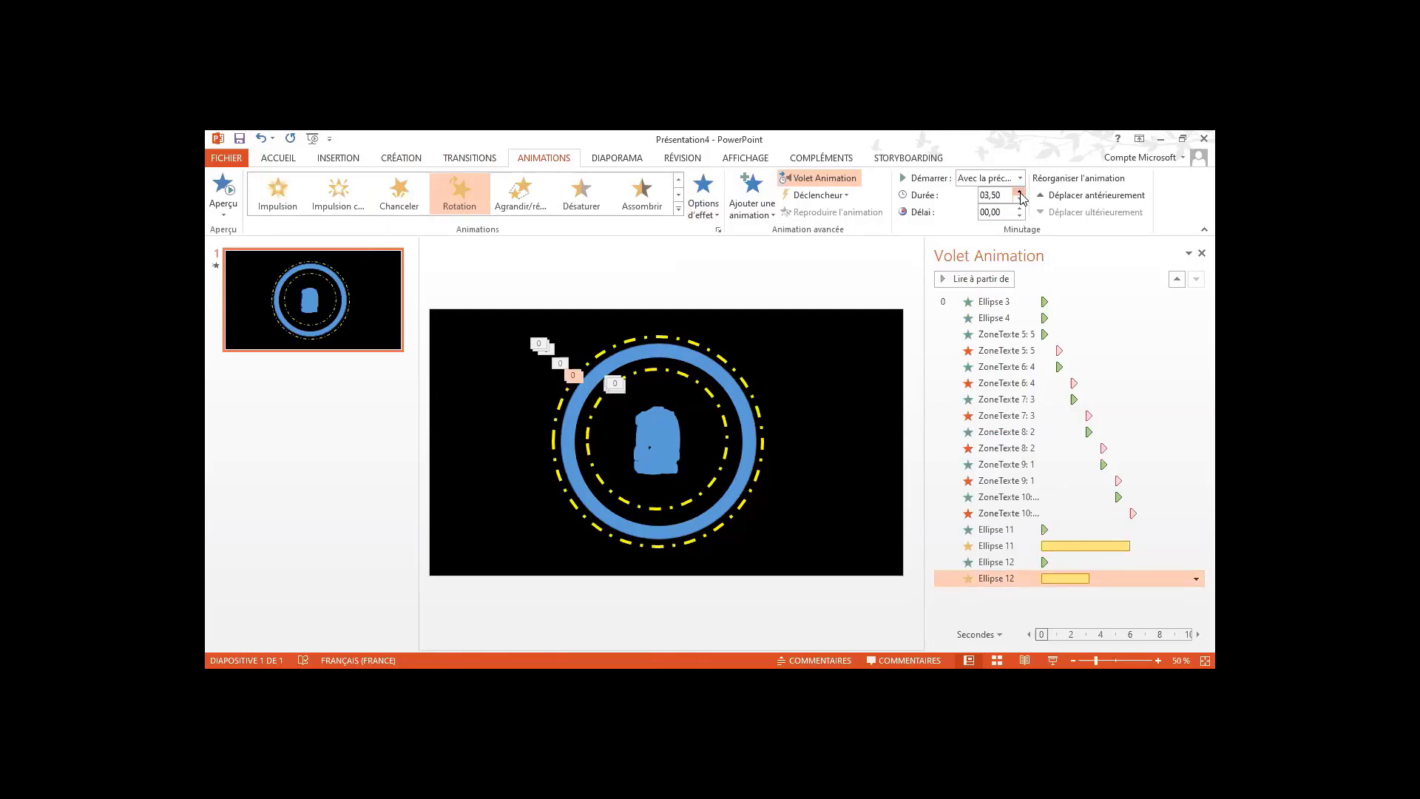
{"action": "left_click", "coordinate": [1021, 194]}
{"action": "left_click", "coordinate": [1021, 193]}
Select all objects on the slide, preview their combined animations, and clear the selection
{"action": "left_click_drag", "start_coordinate": [505, 295], "coordinate": [848, 556]}
{"action": "left_click", "coordinate": [969, 278]}
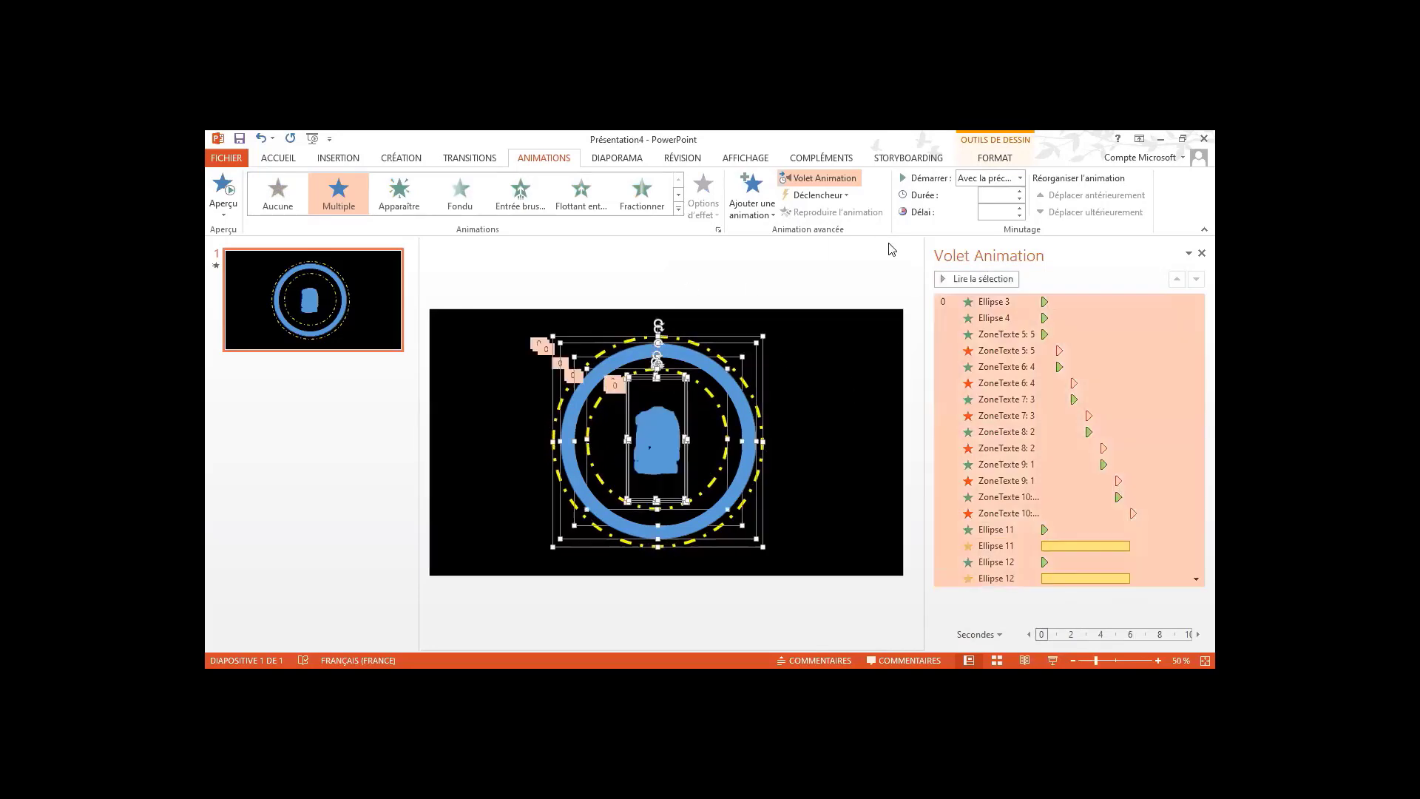
{"action": "left_click", "coordinate": [823, 482]}
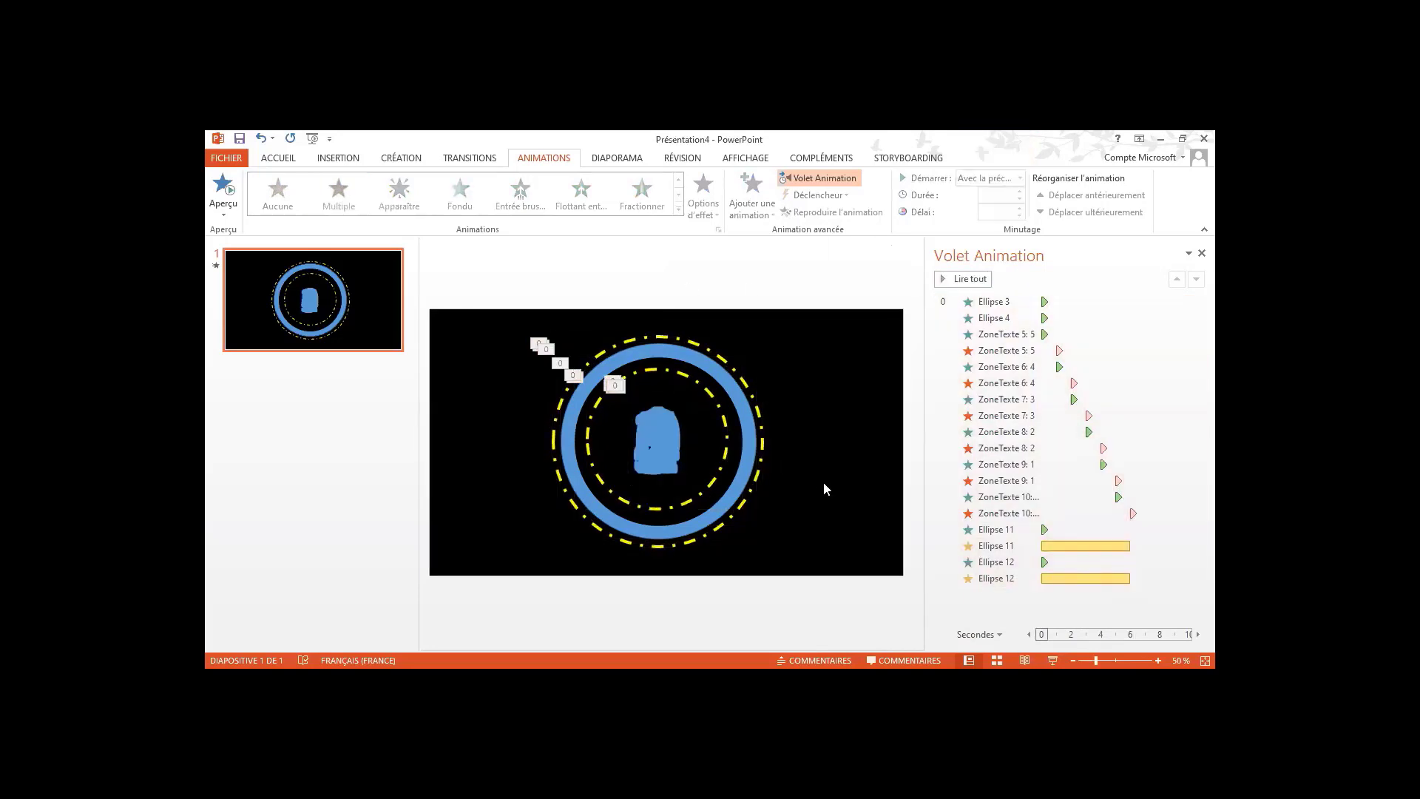
Save the presentation in the Documents folder on the computer as test_comptearebour
{"action": "left_click", "coordinate": [240, 139]}
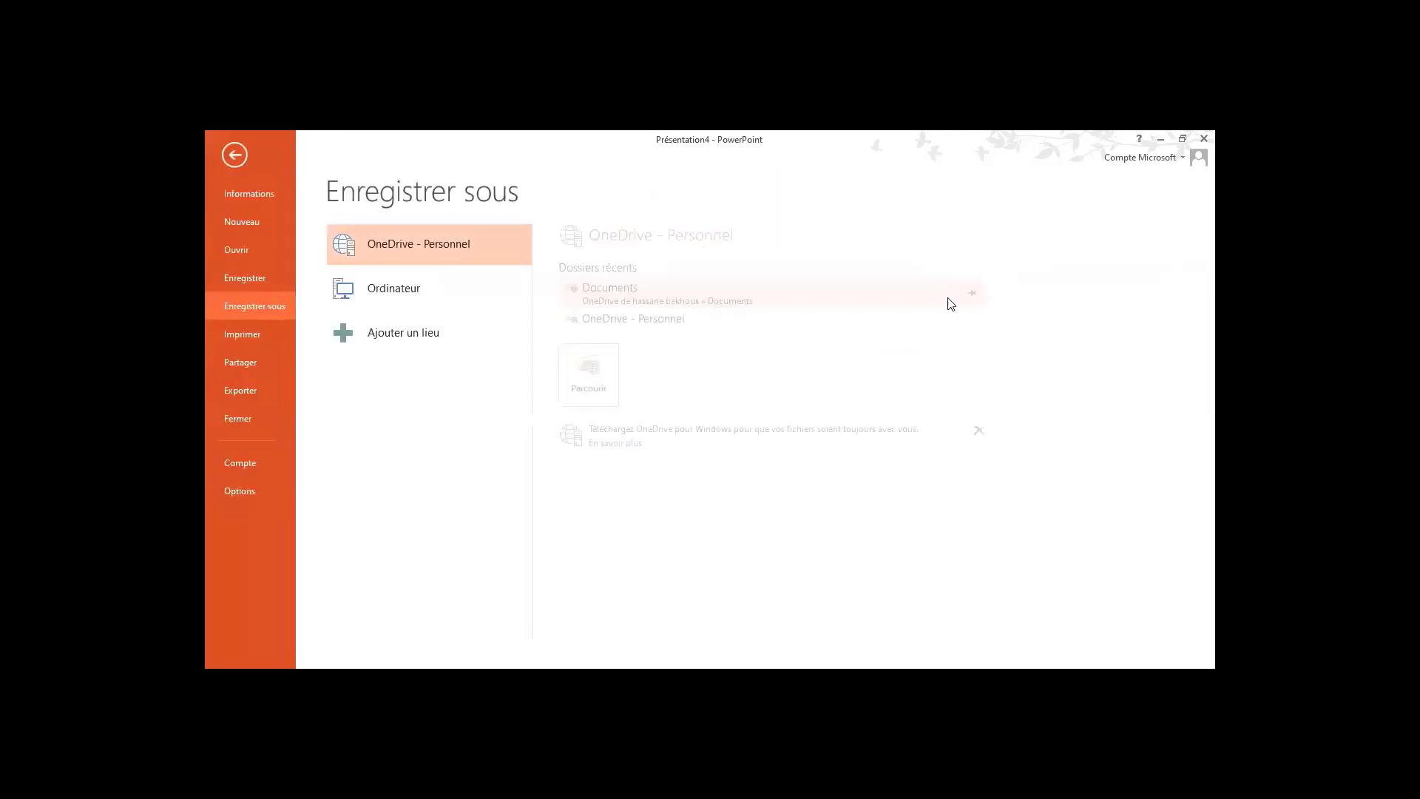
{"action": "double_click", "coordinate": [382, 292]}
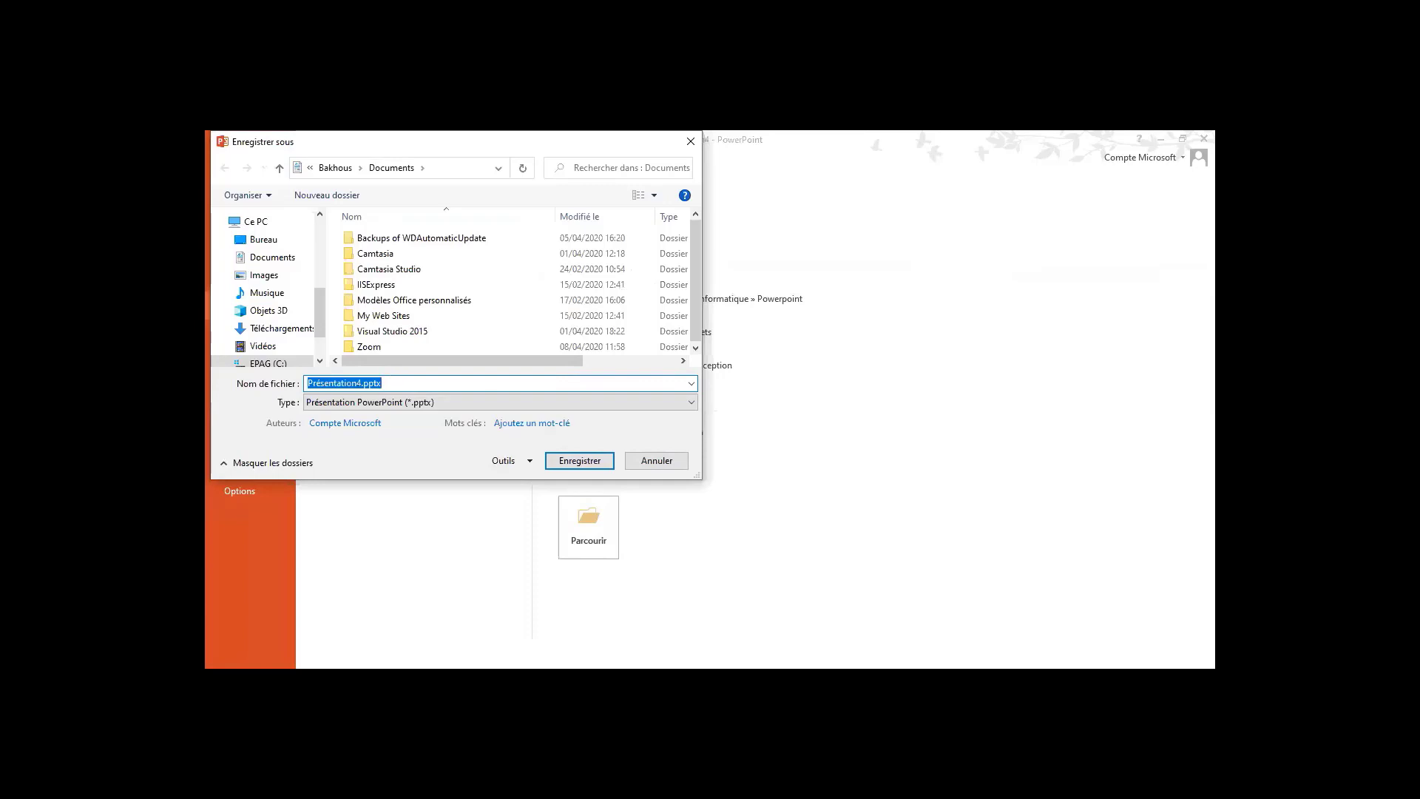
{"action": "type", "text": "test_comptearebour"}
{"action": "key", "text": "Return"}
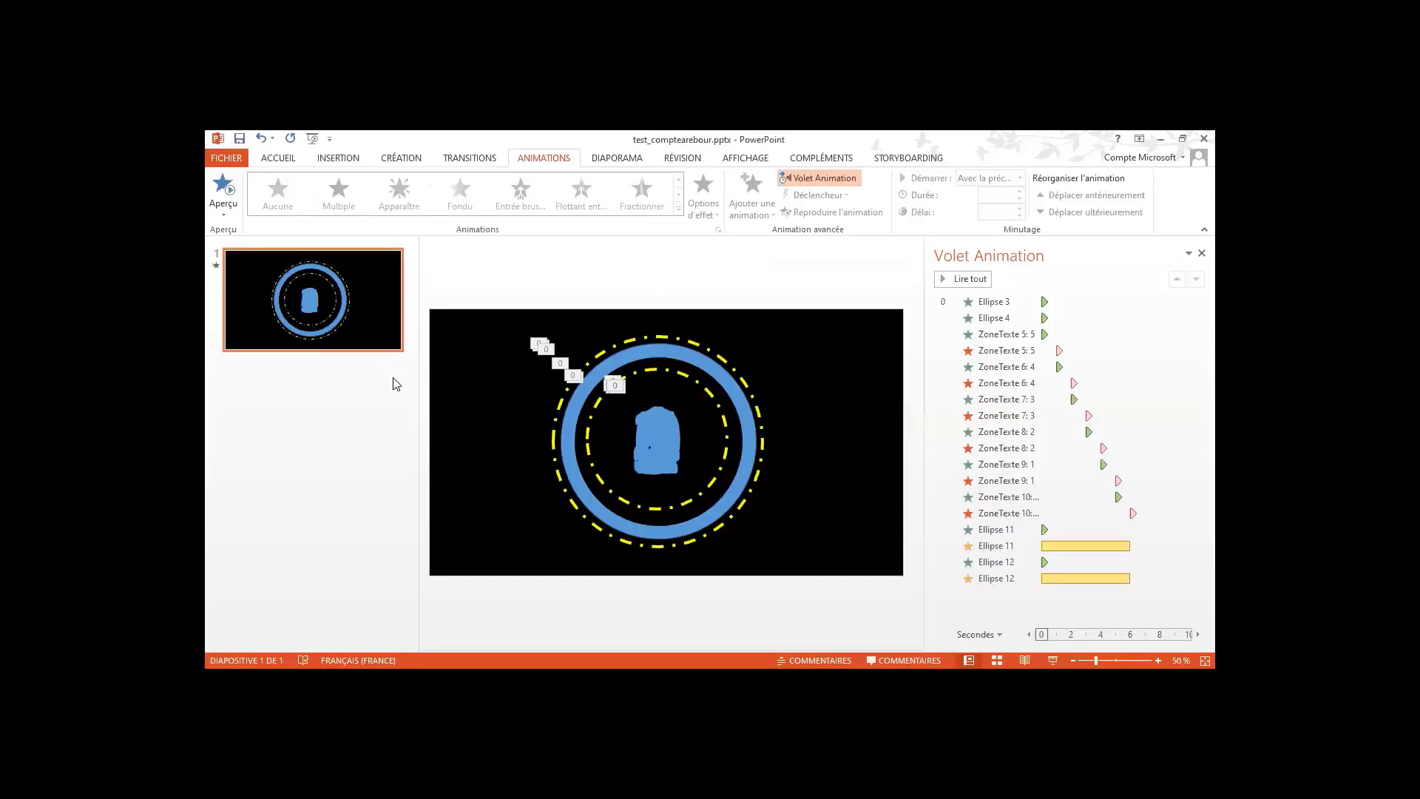
Prepare to export the presentation as a video, choosing the Qualité HD & ordinateur setting
{"action": "left_click", "coordinate": [226, 158]}
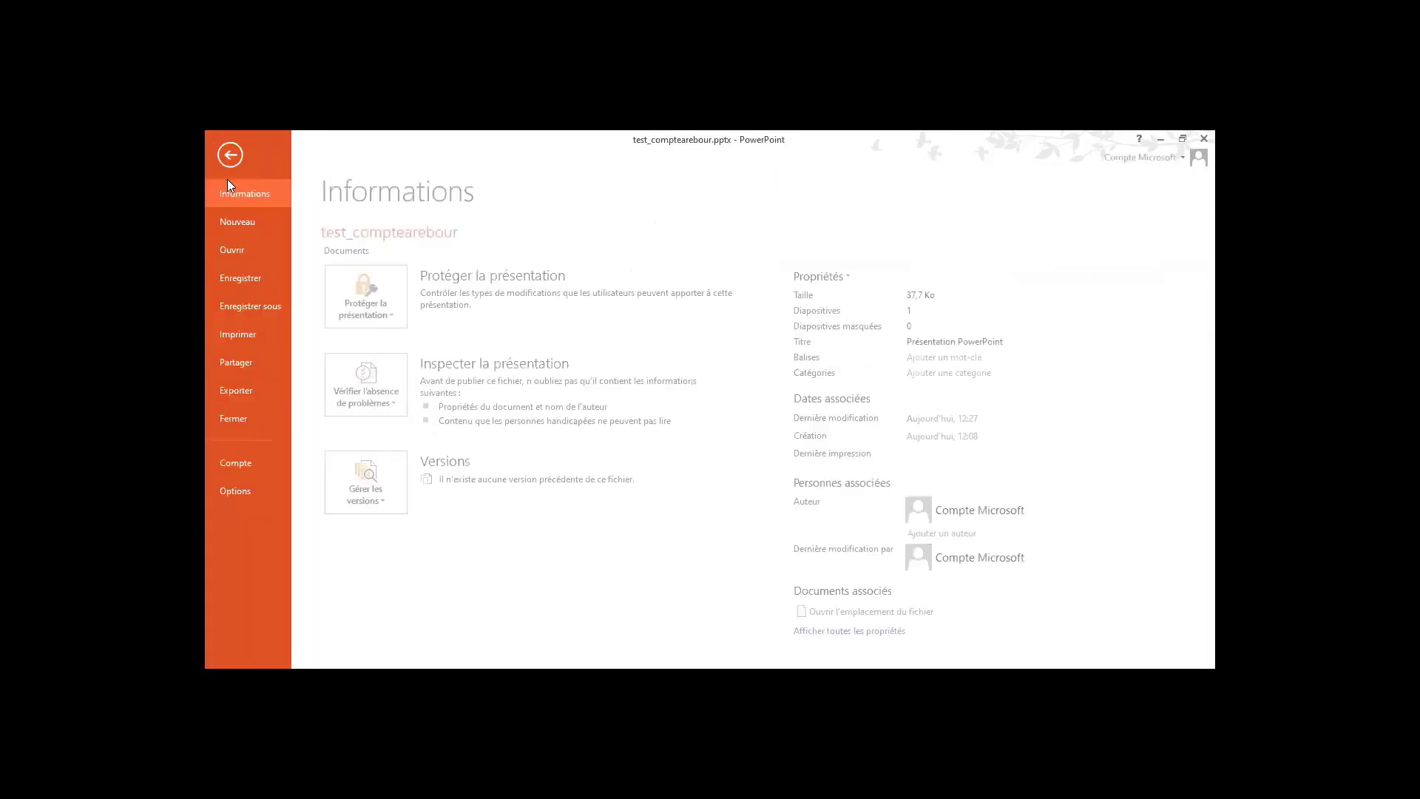
{"action": "left_click", "coordinate": [261, 396]}
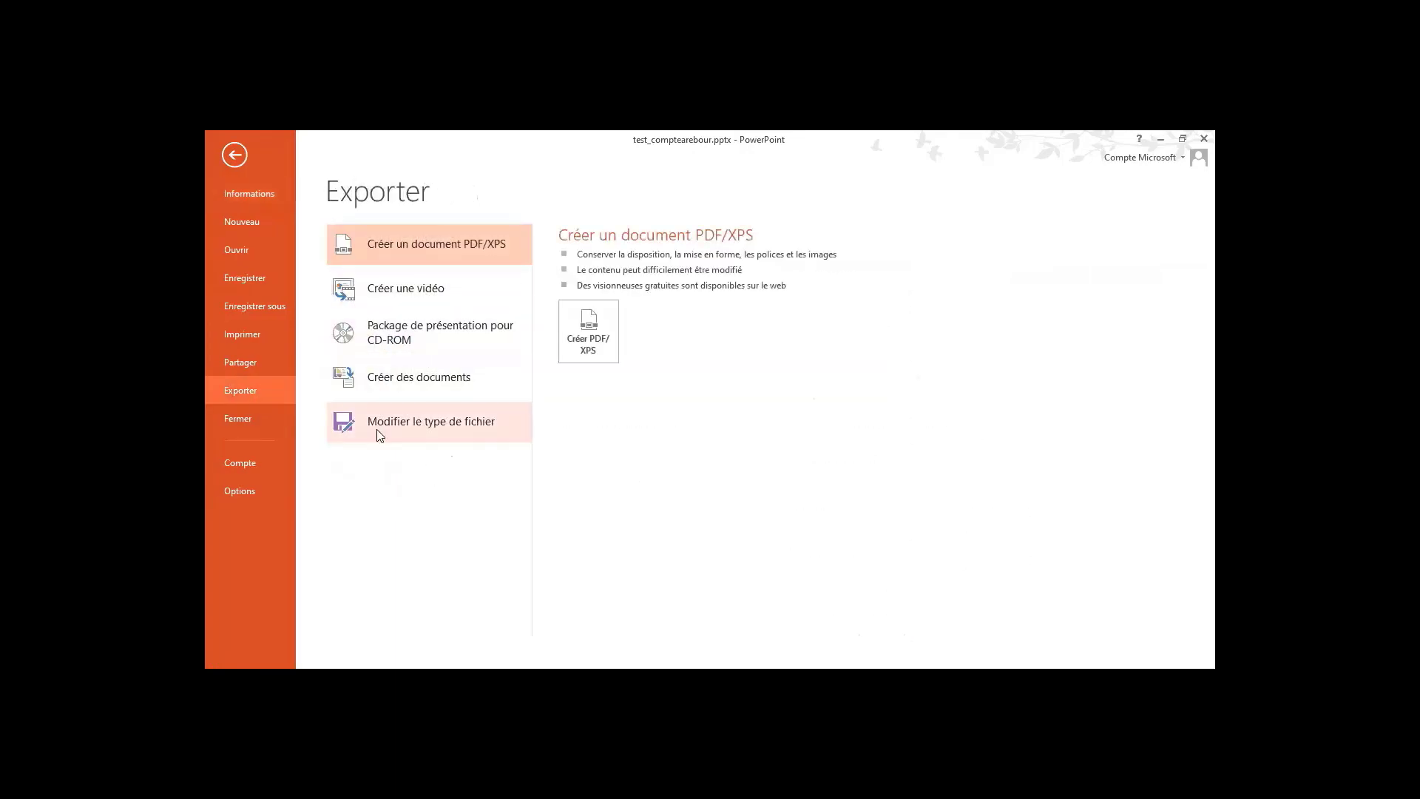
{"action": "left_click", "coordinate": [394, 292]}
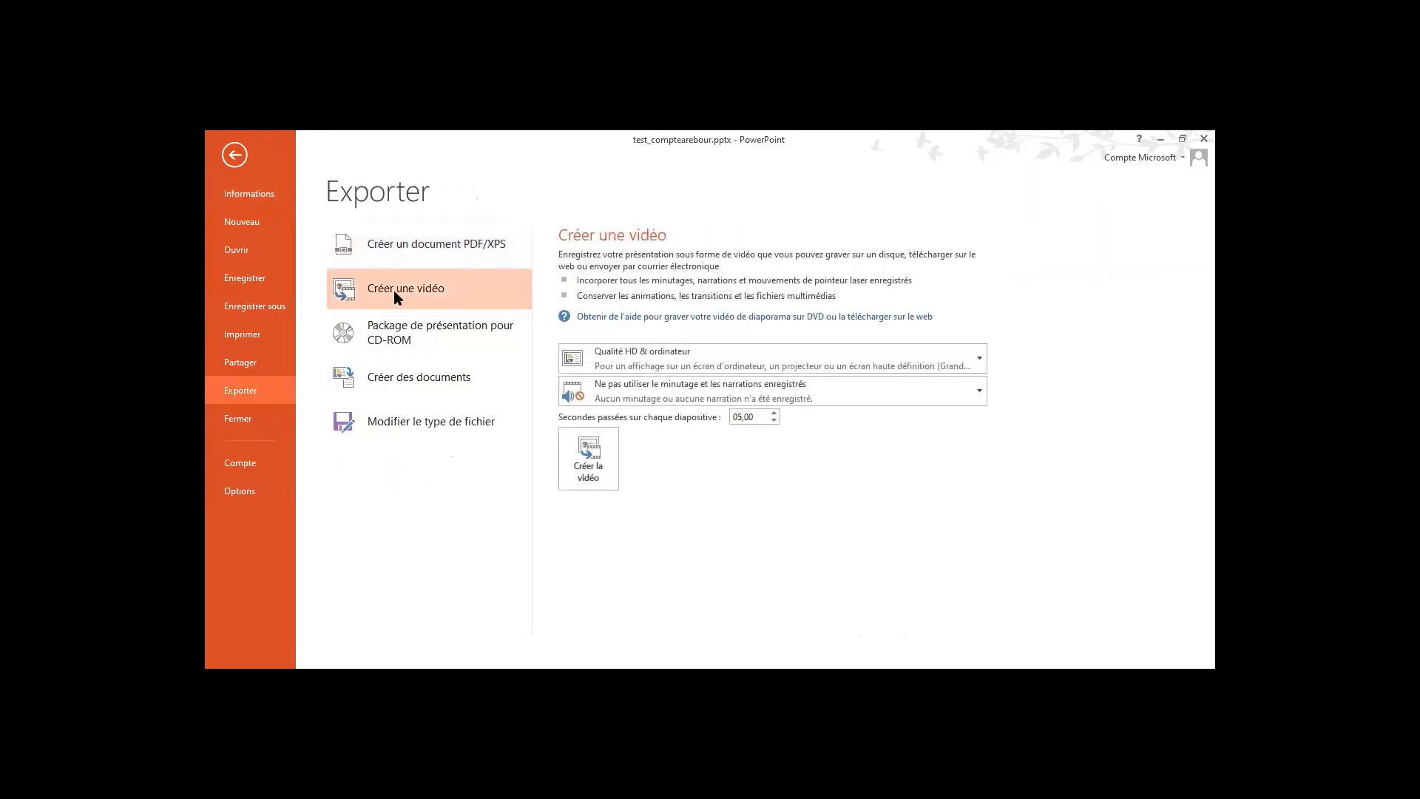
{"action": "left_click", "coordinate": [965, 362]}
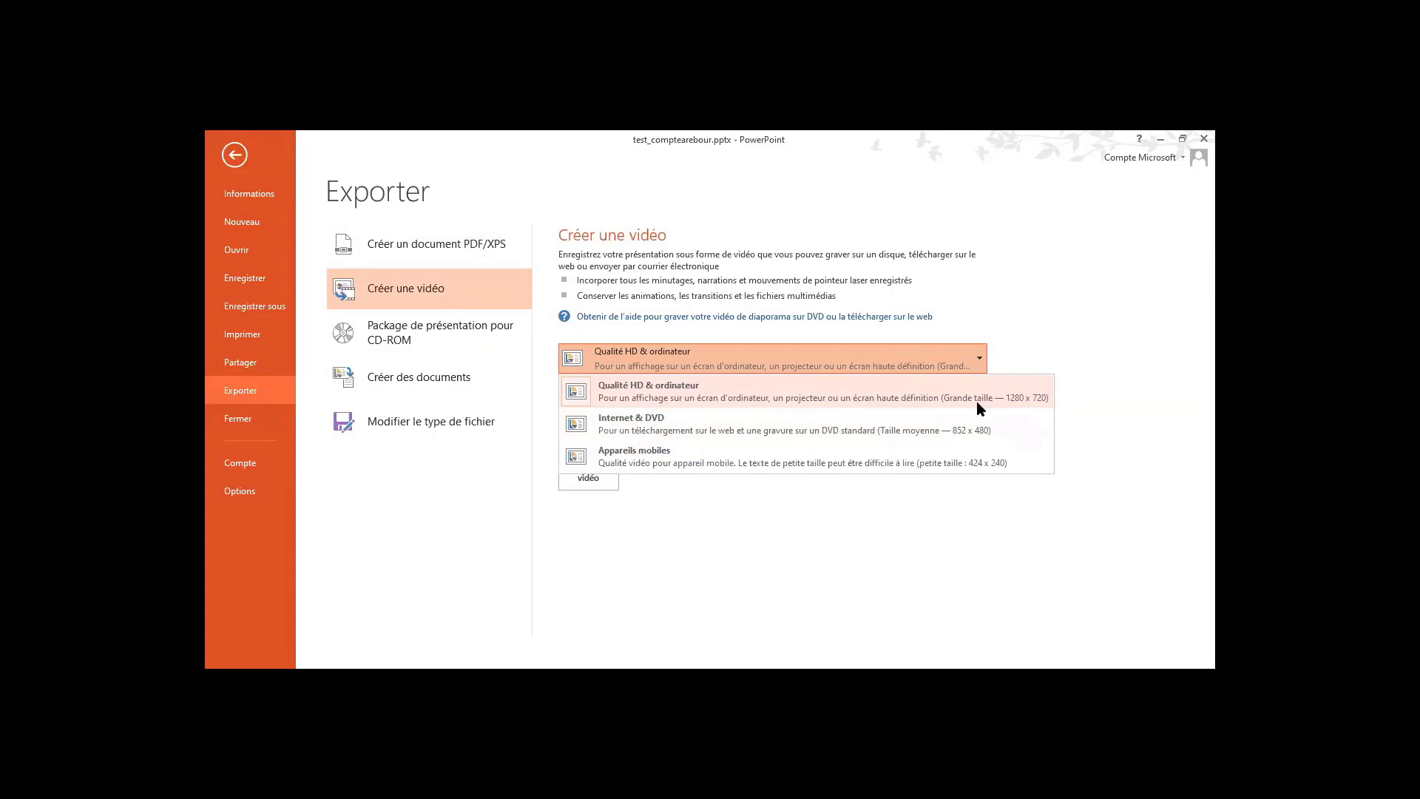
{"action": "left_click", "coordinate": [681, 387]}
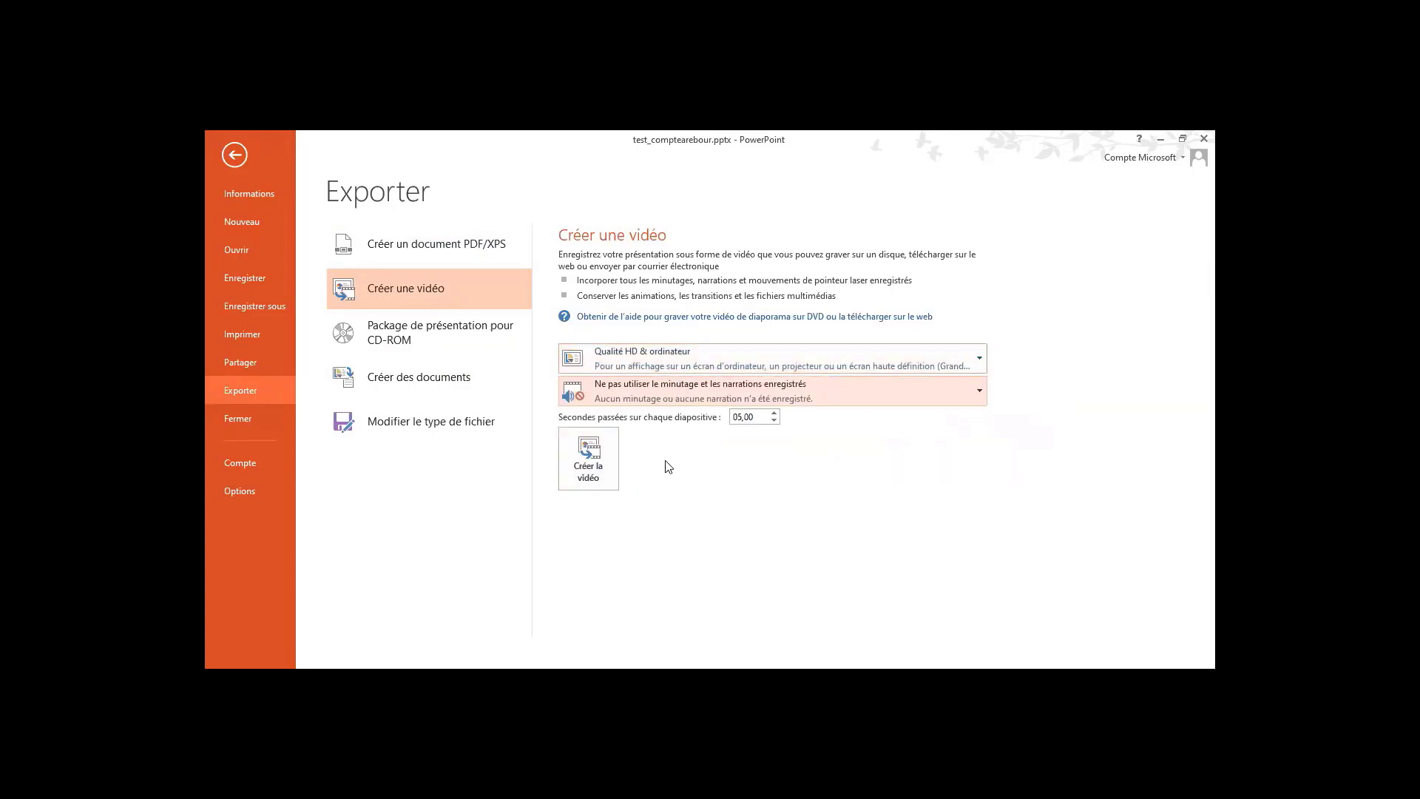
Adjust the seconds spent on each slide and create the MPEG-4 video in Documents as test_comptearebour.mp4
{"action": "left_click", "coordinate": [774, 413]}
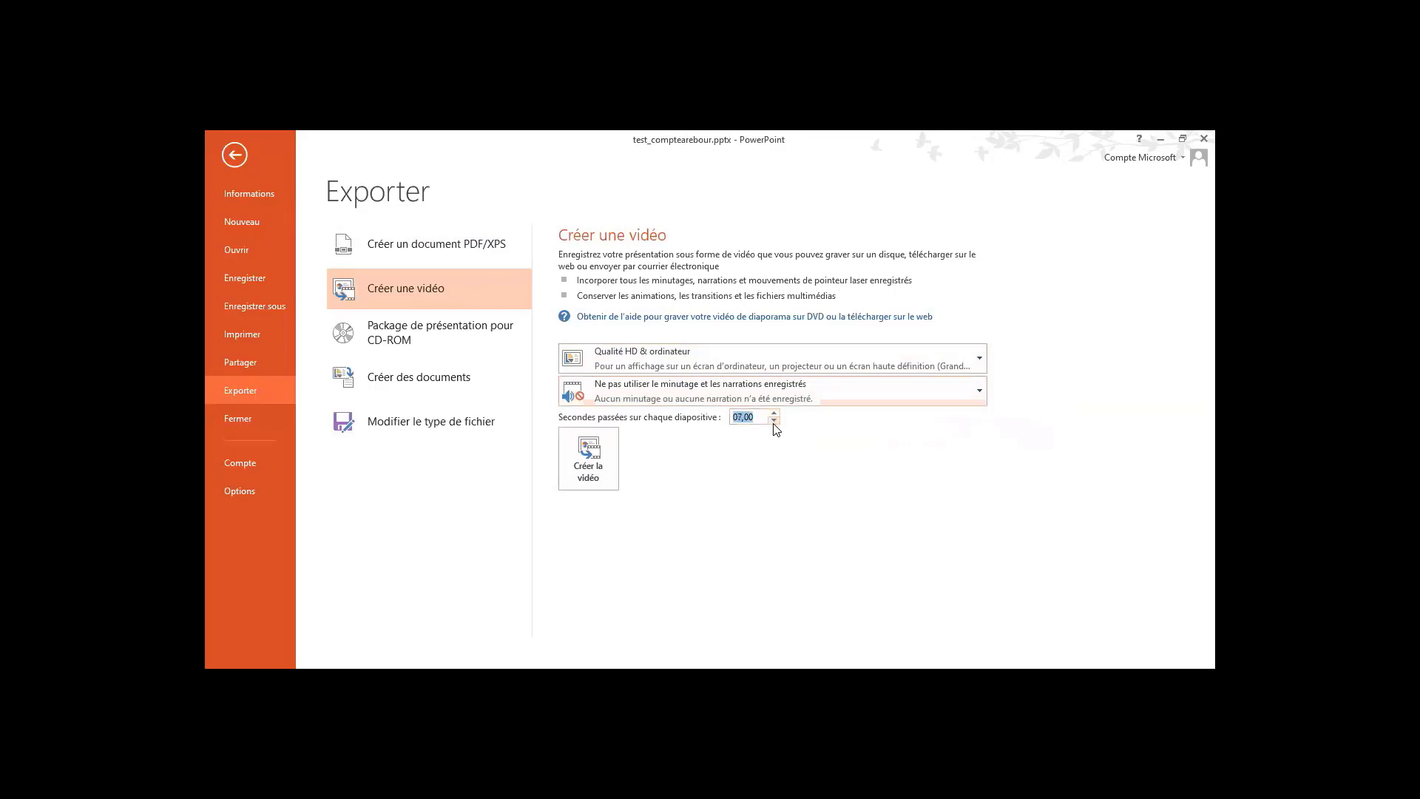
{"action": "left_click", "coordinate": [775, 421]}
{"action": "left_click", "coordinate": [588, 459]}
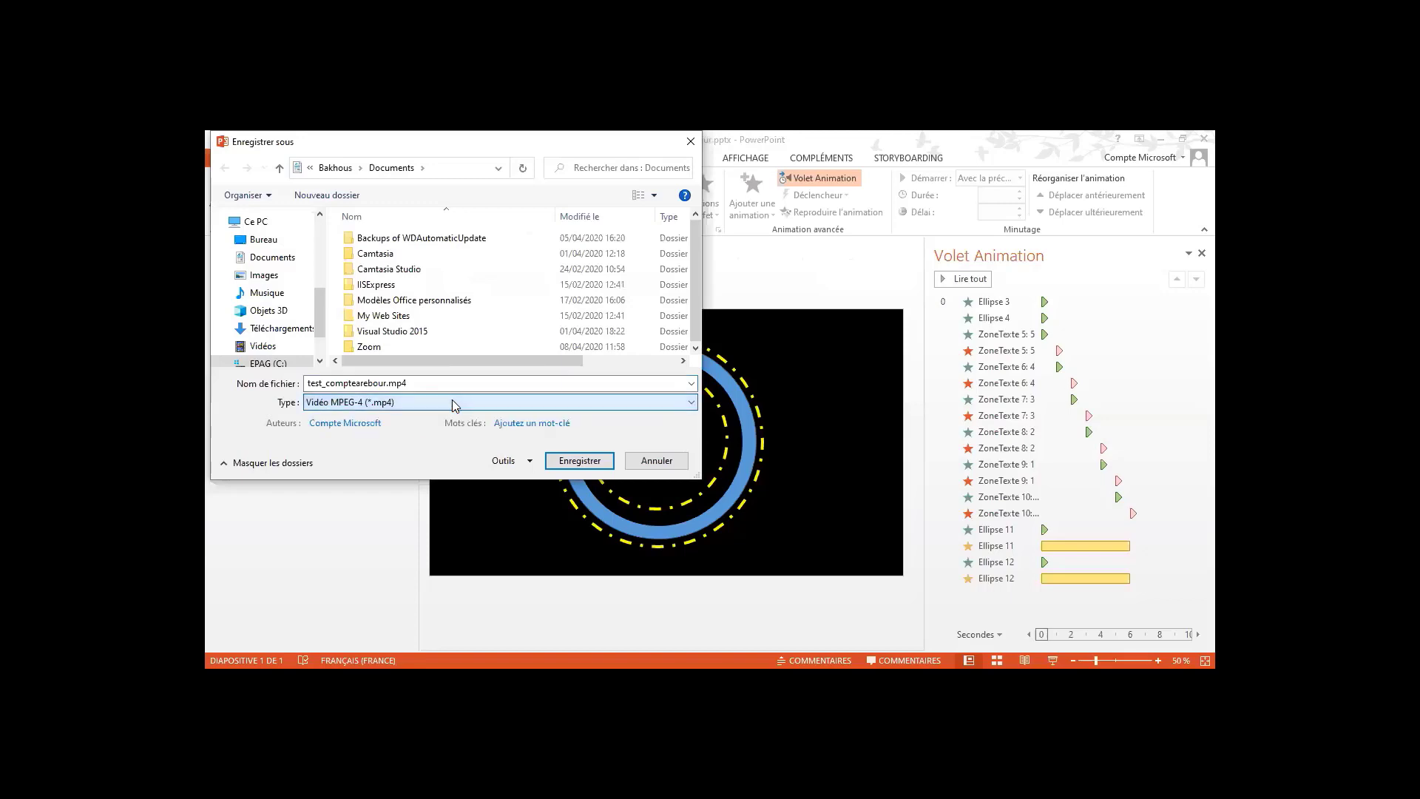
{"action": "left_click", "coordinate": [588, 466]}
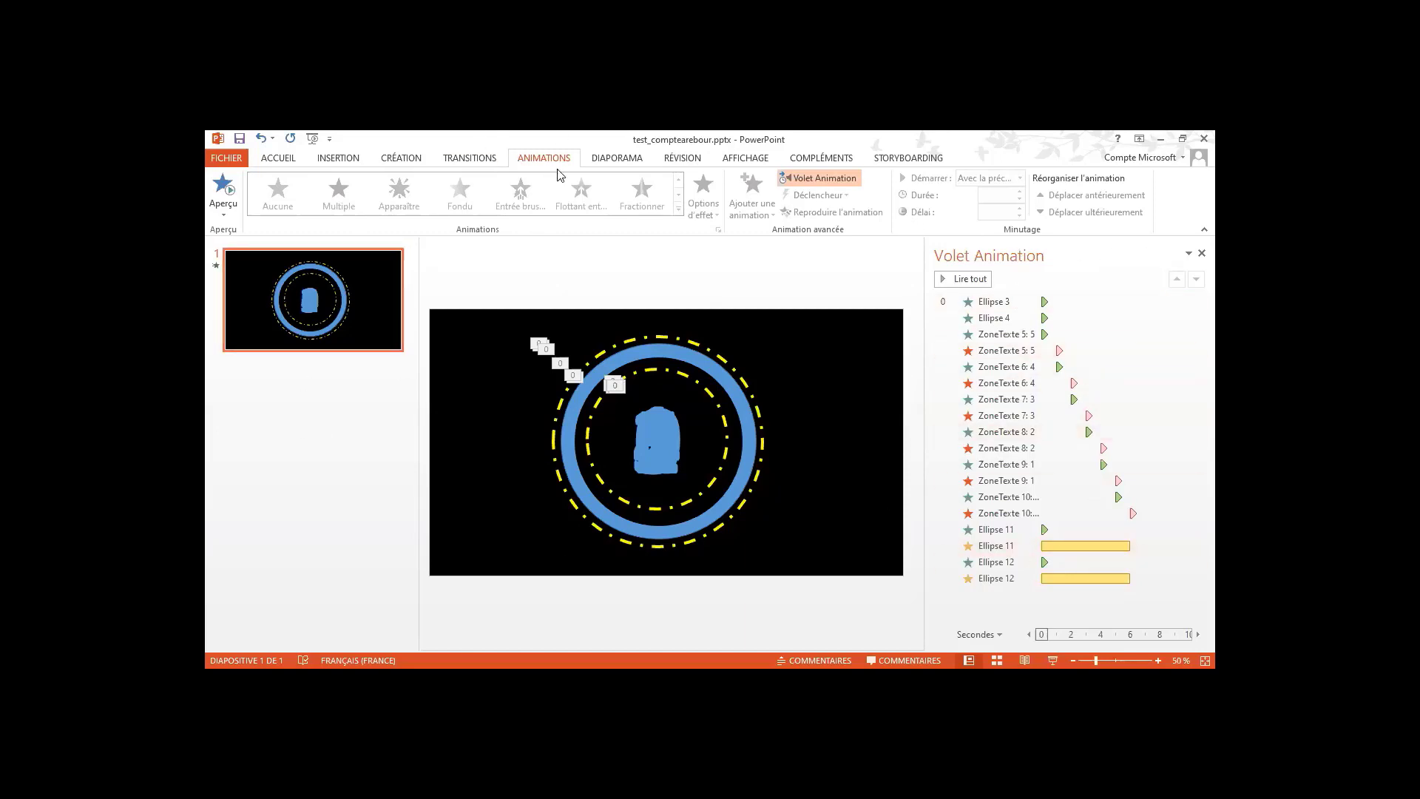
Select the outer yellow circle and review the available entrance, emphasis and exit animation effects without changing its own
{"action": "left_click", "coordinate": [722, 370]}
{"action": "left_click", "coordinate": [628, 256]}
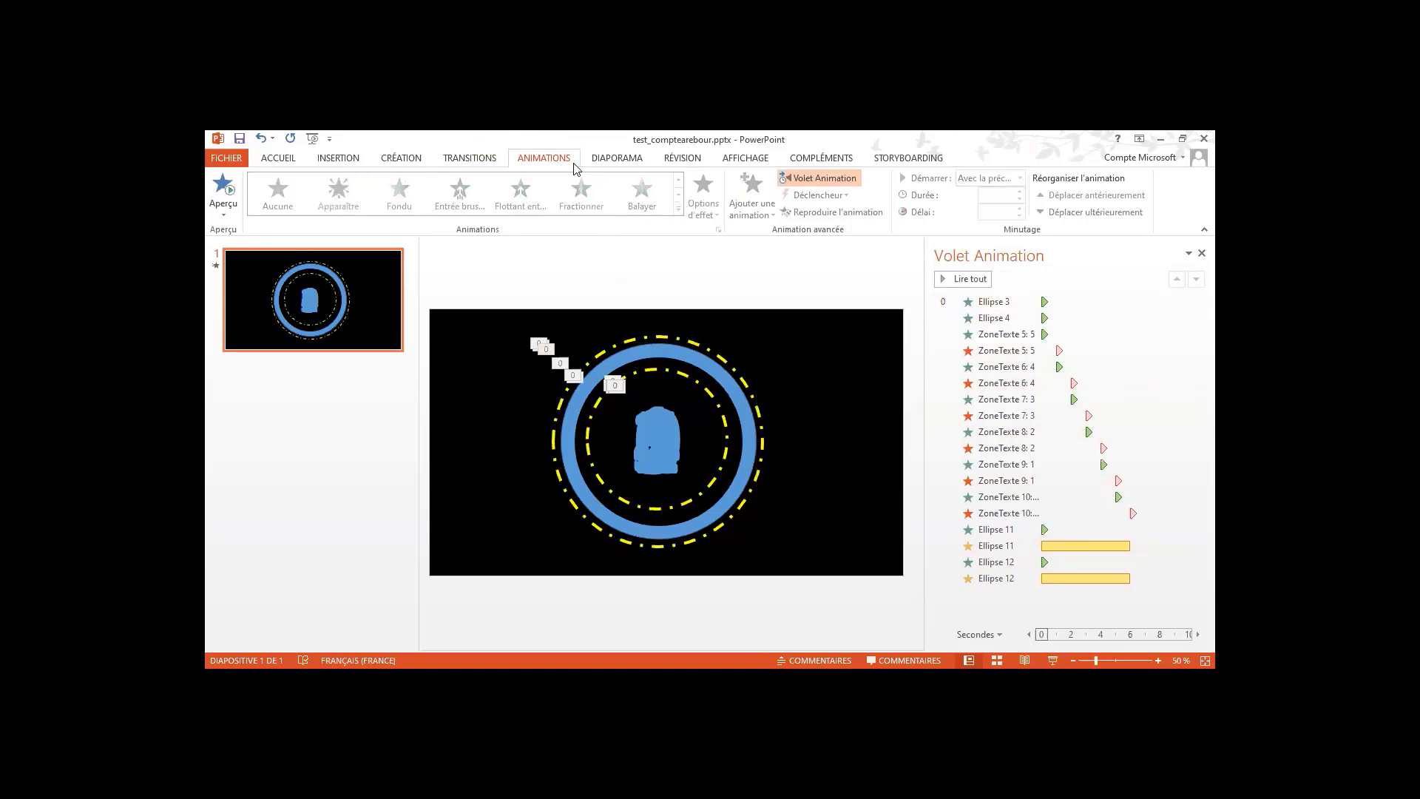
{"action": "left_click", "coordinate": [632, 338]}
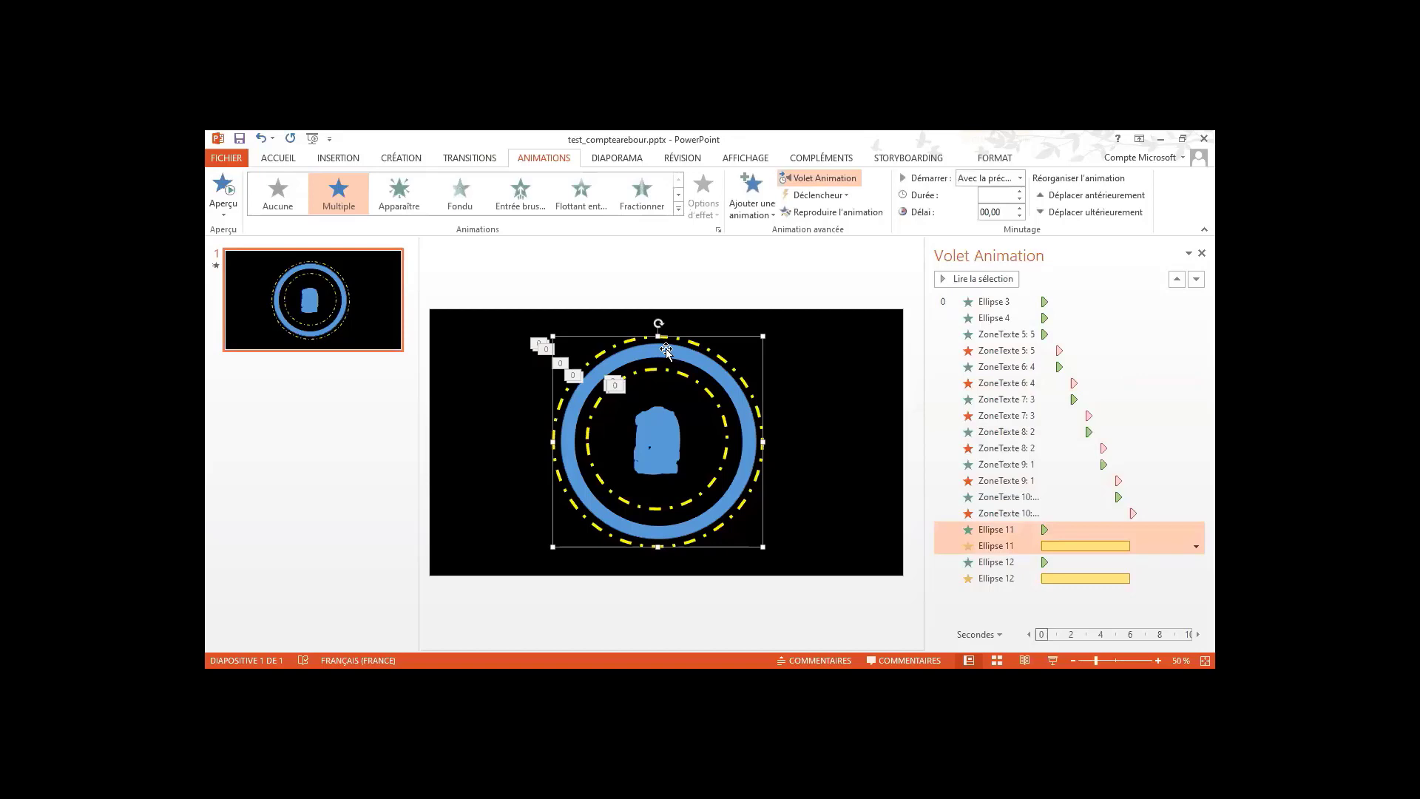
{"action": "left_click", "coordinate": [678, 212]}
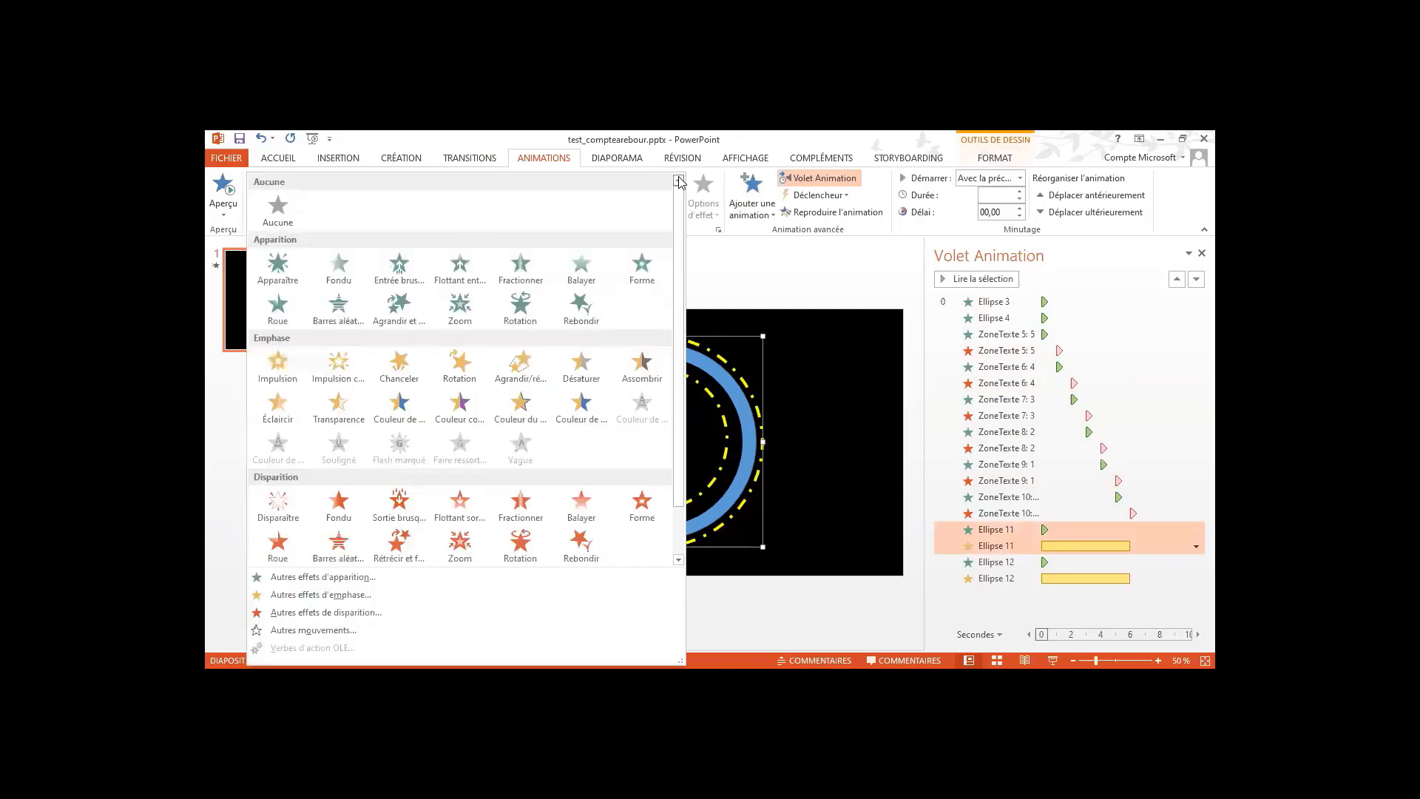
{"action": "left_click", "coordinate": [336, 198]}
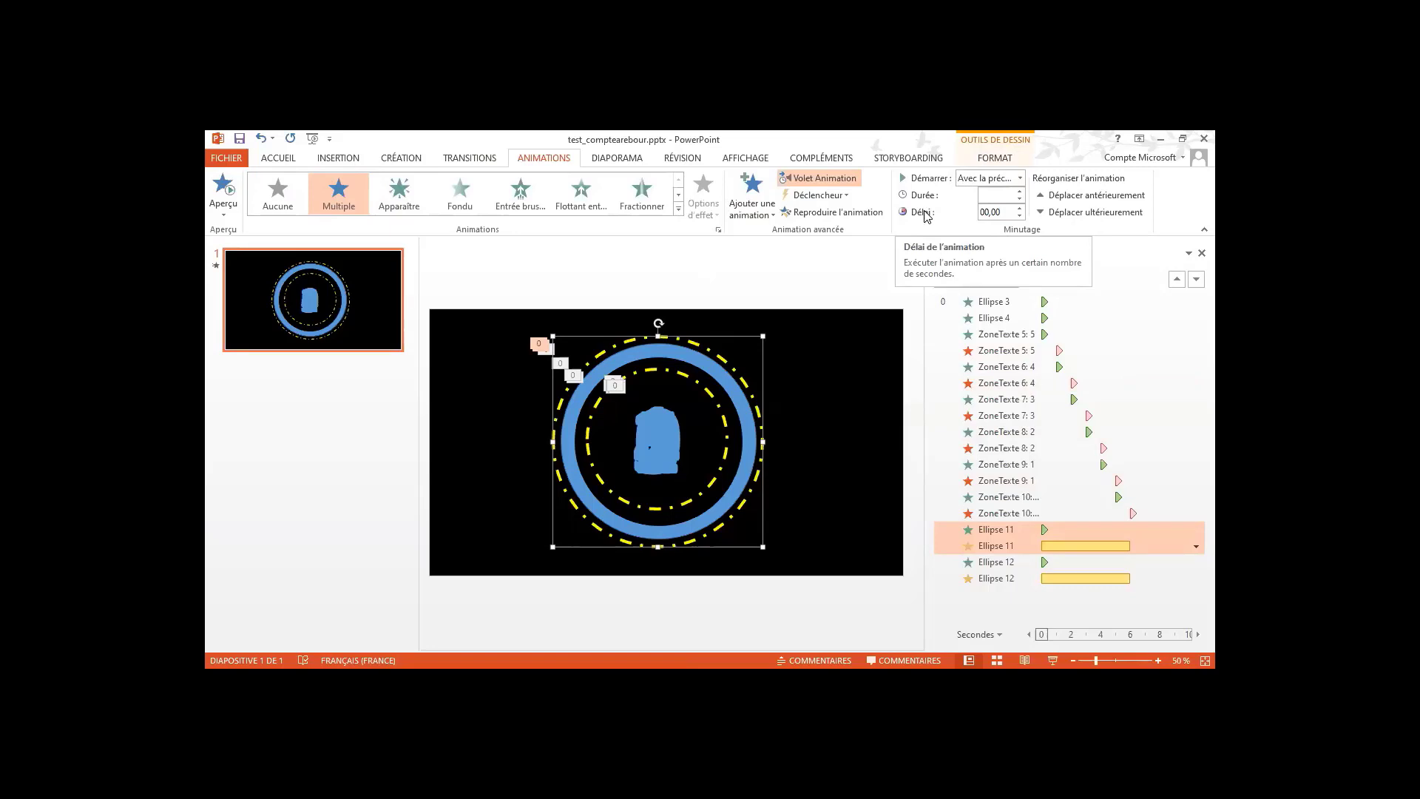
Examine the start options and the sound and effect settings of the digit 5's Apparaître animation
{"action": "left_click", "coordinate": [1080, 318]}
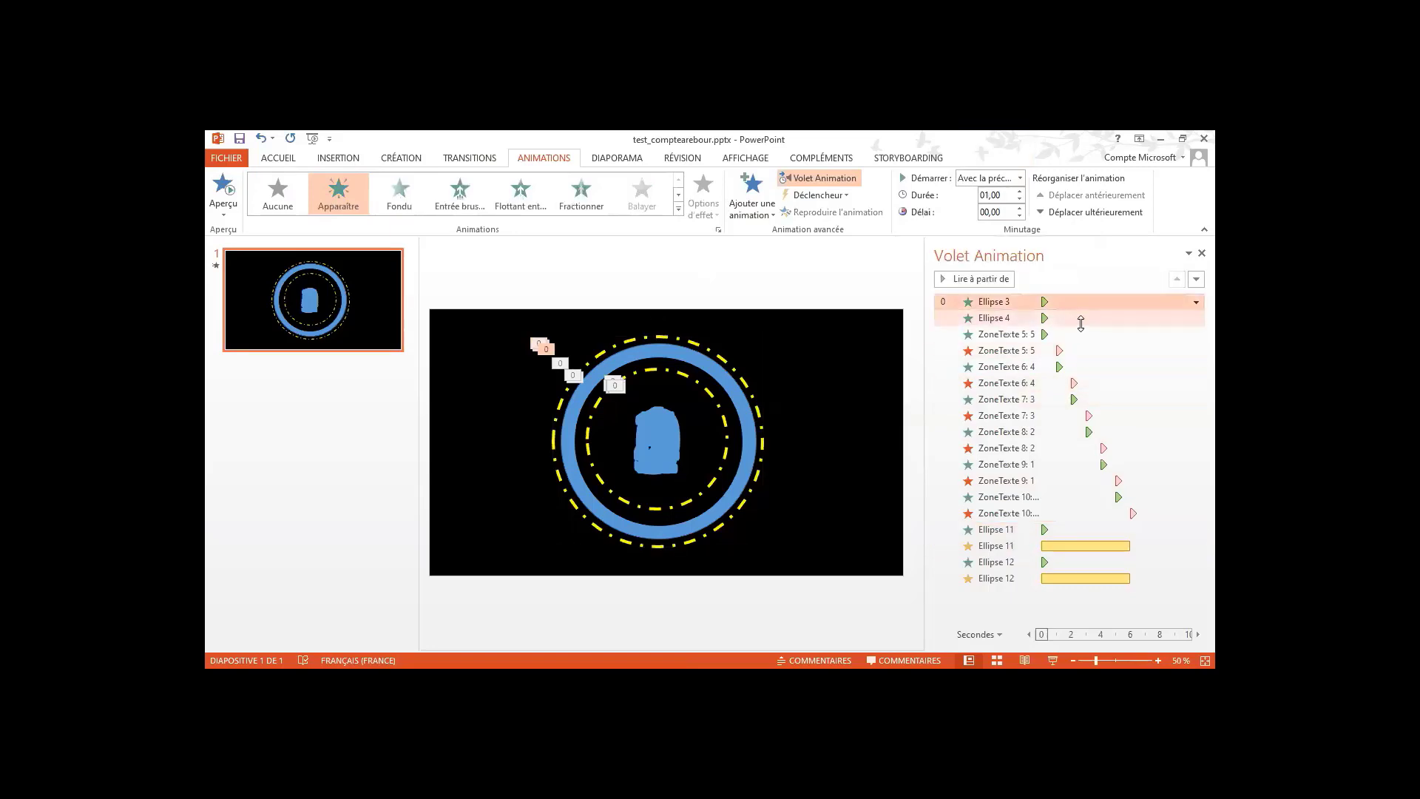
{"action": "left_click", "coordinate": [1125, 335]}
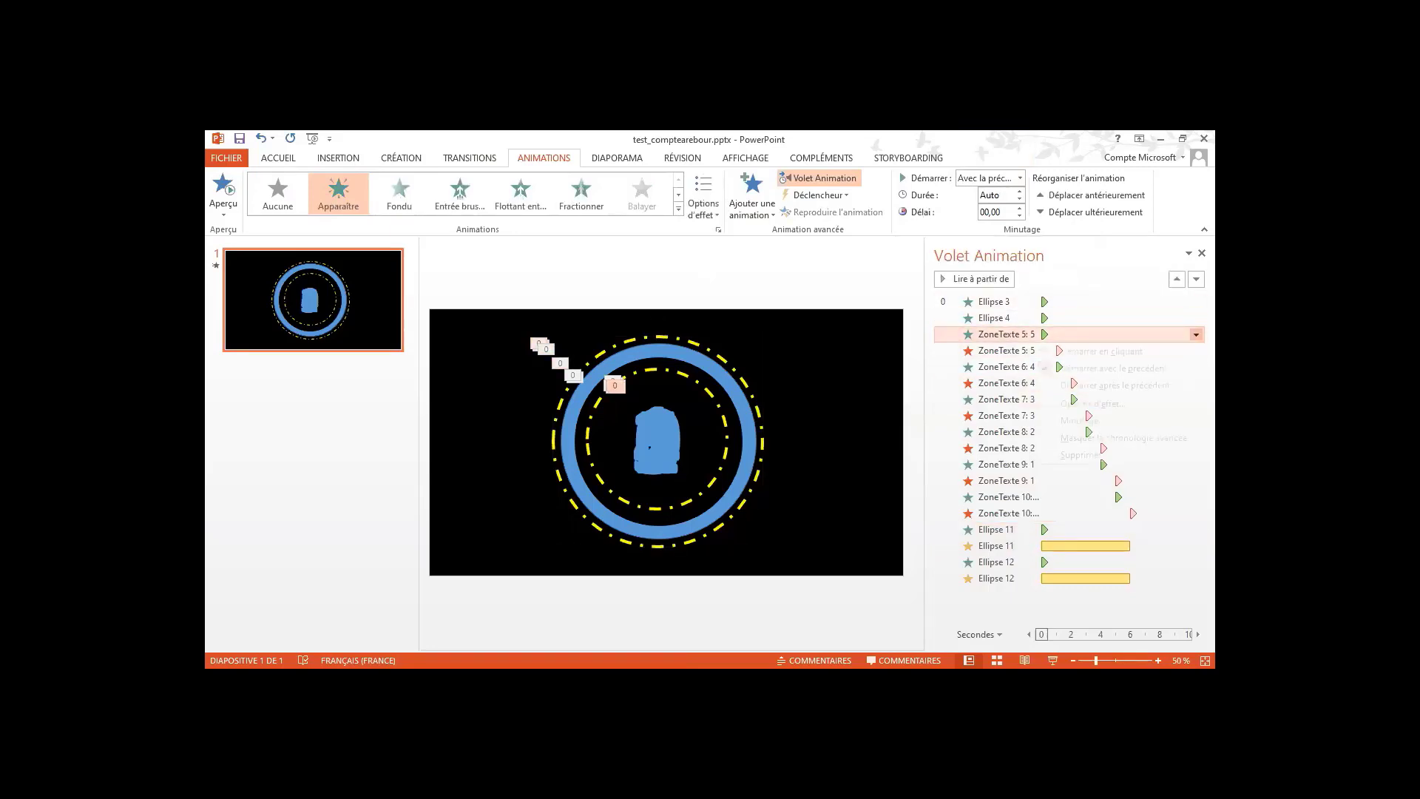
{"action": "left_click", "coordinate": [1196, 334]}
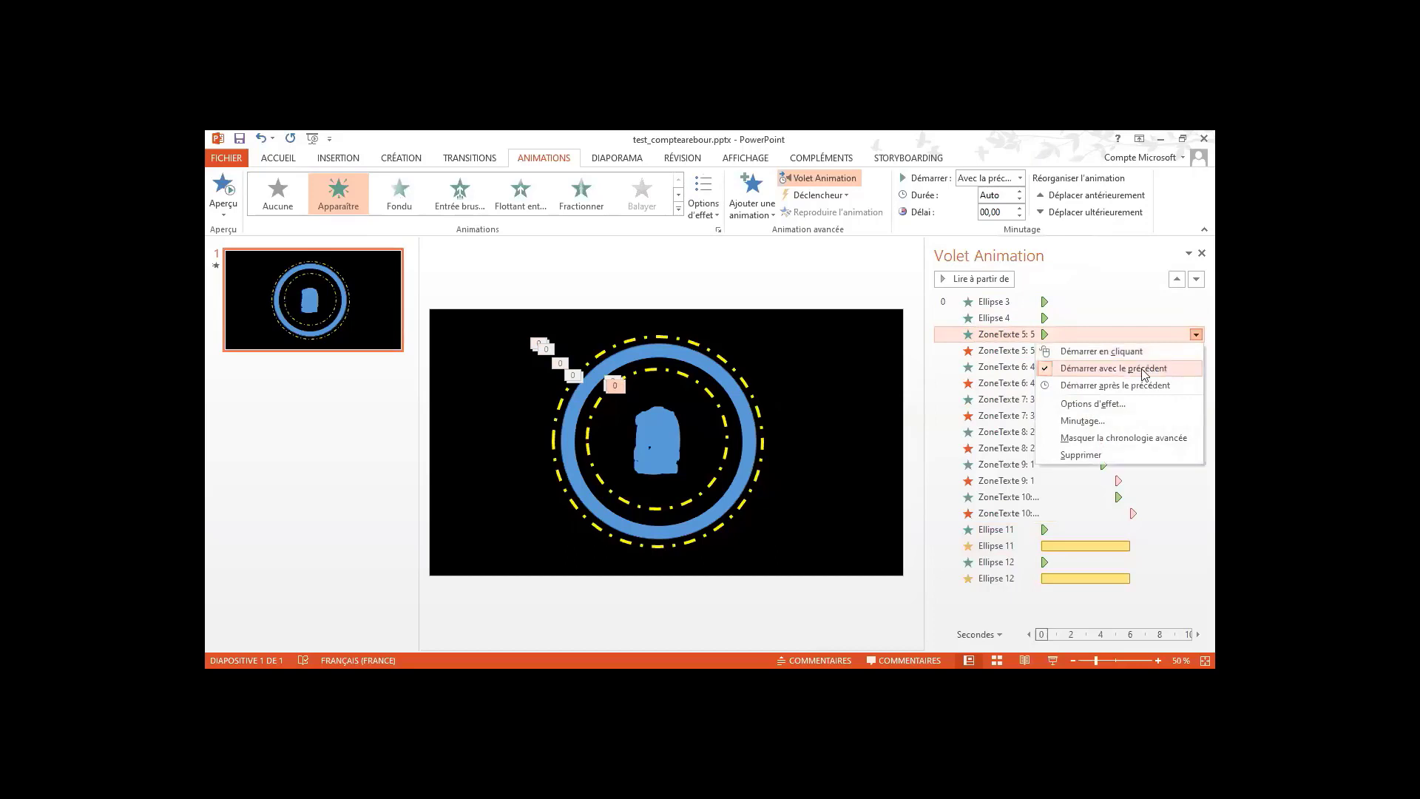
{"action": "left_click", "coordinate": [1131, 405]}
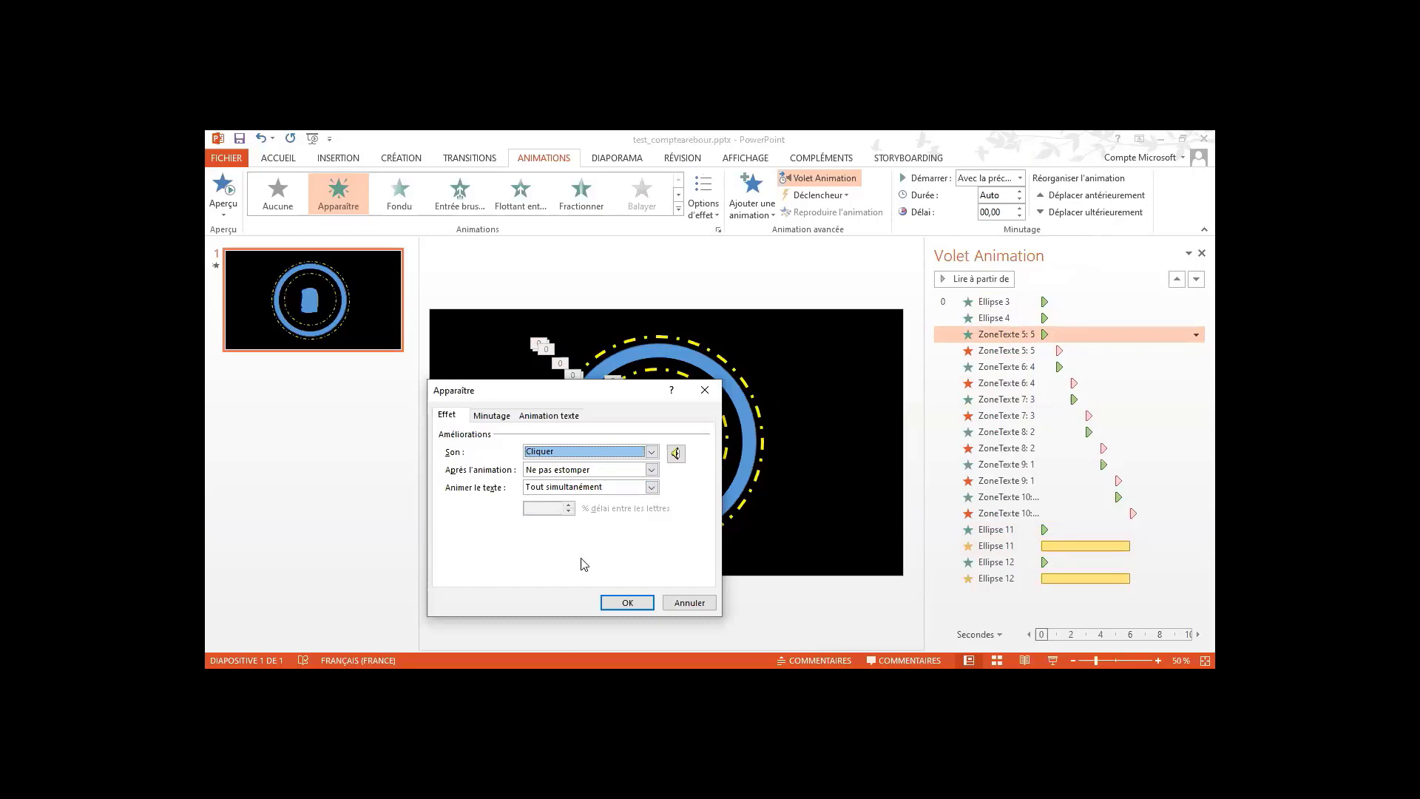
{"action": "left_click", "coordinate": [627, 603]}
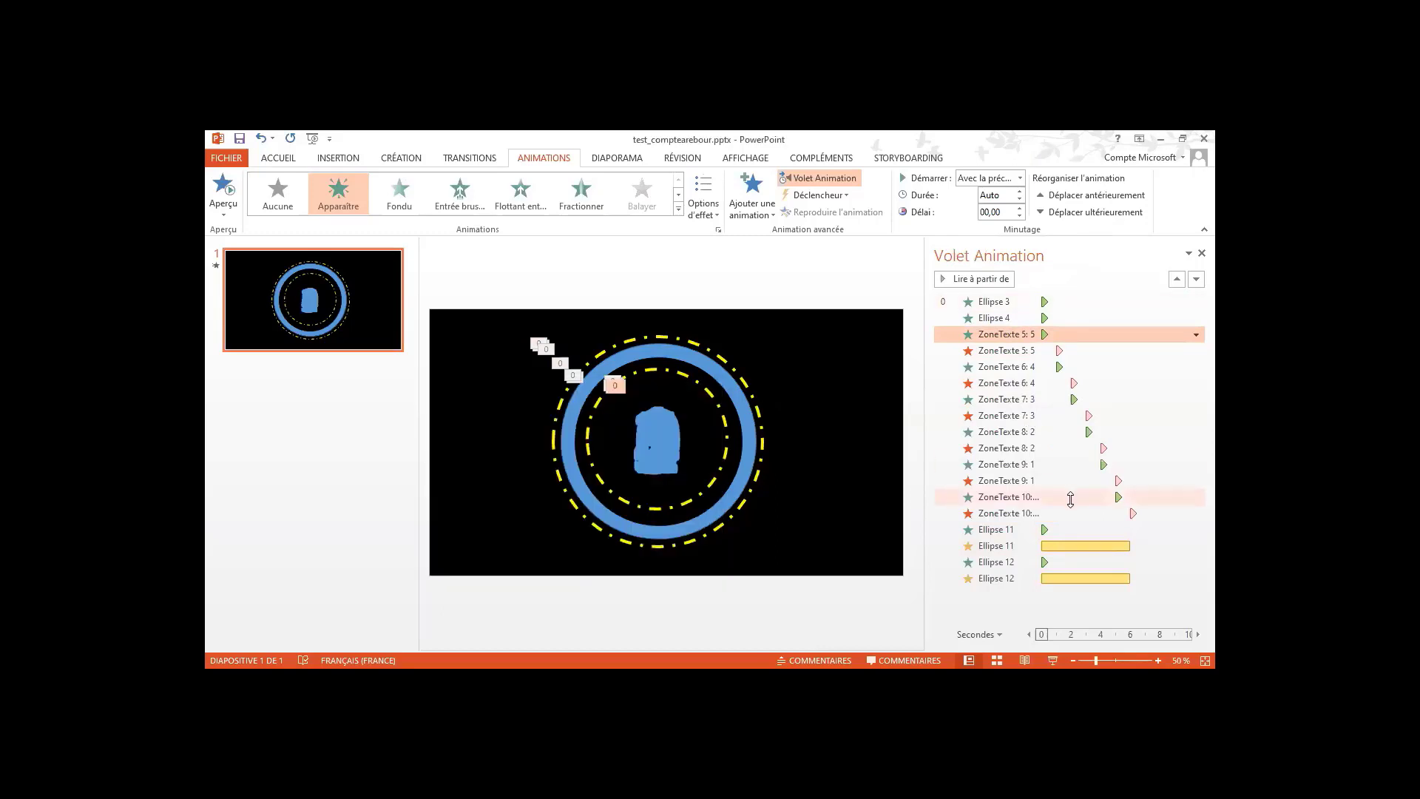
Review the effects available as additional animations and inspect the digit 0's Disparaître animation in the animation list
{"action": "left_click", "coordinate": [768, 219]}
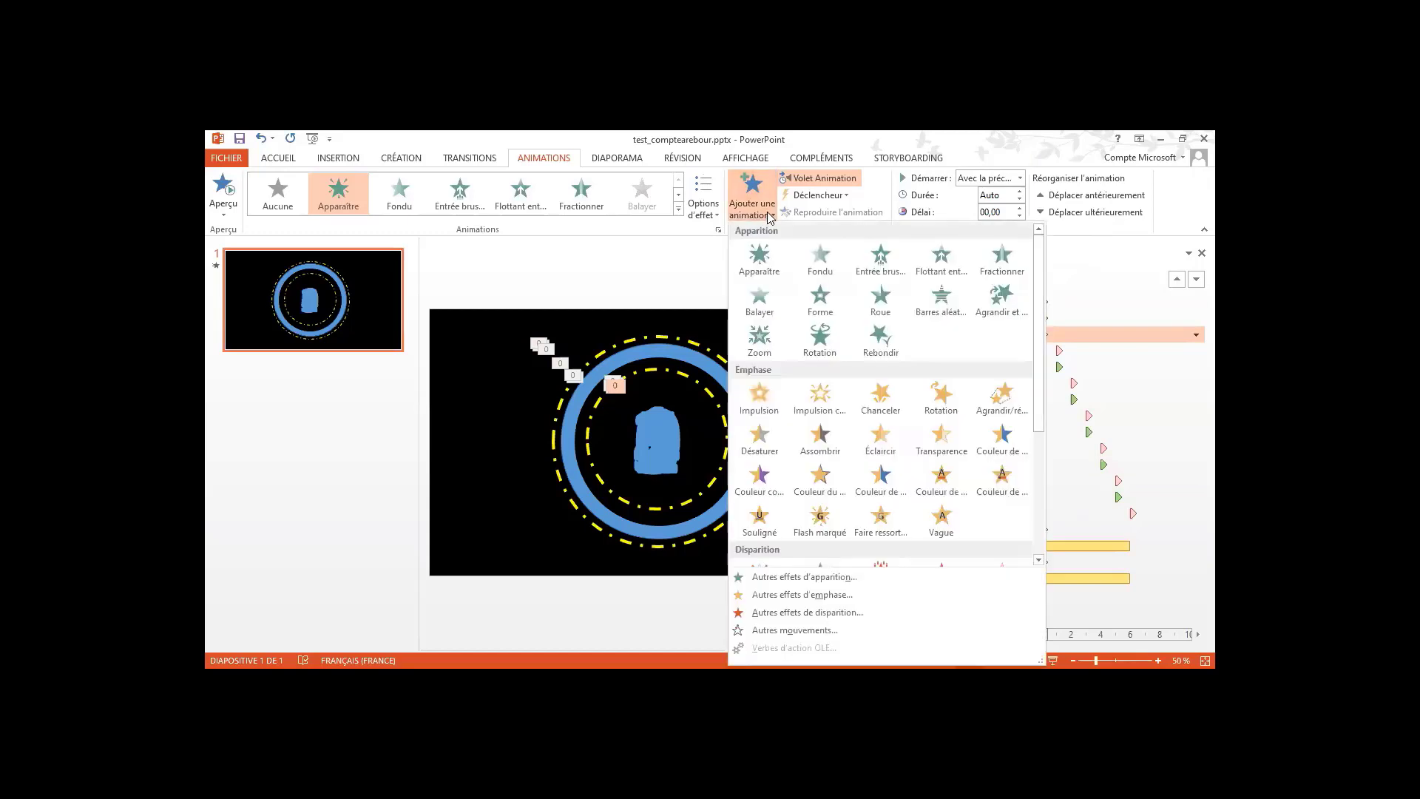
{"action": "left_click", "coordinate": [701, 349]}
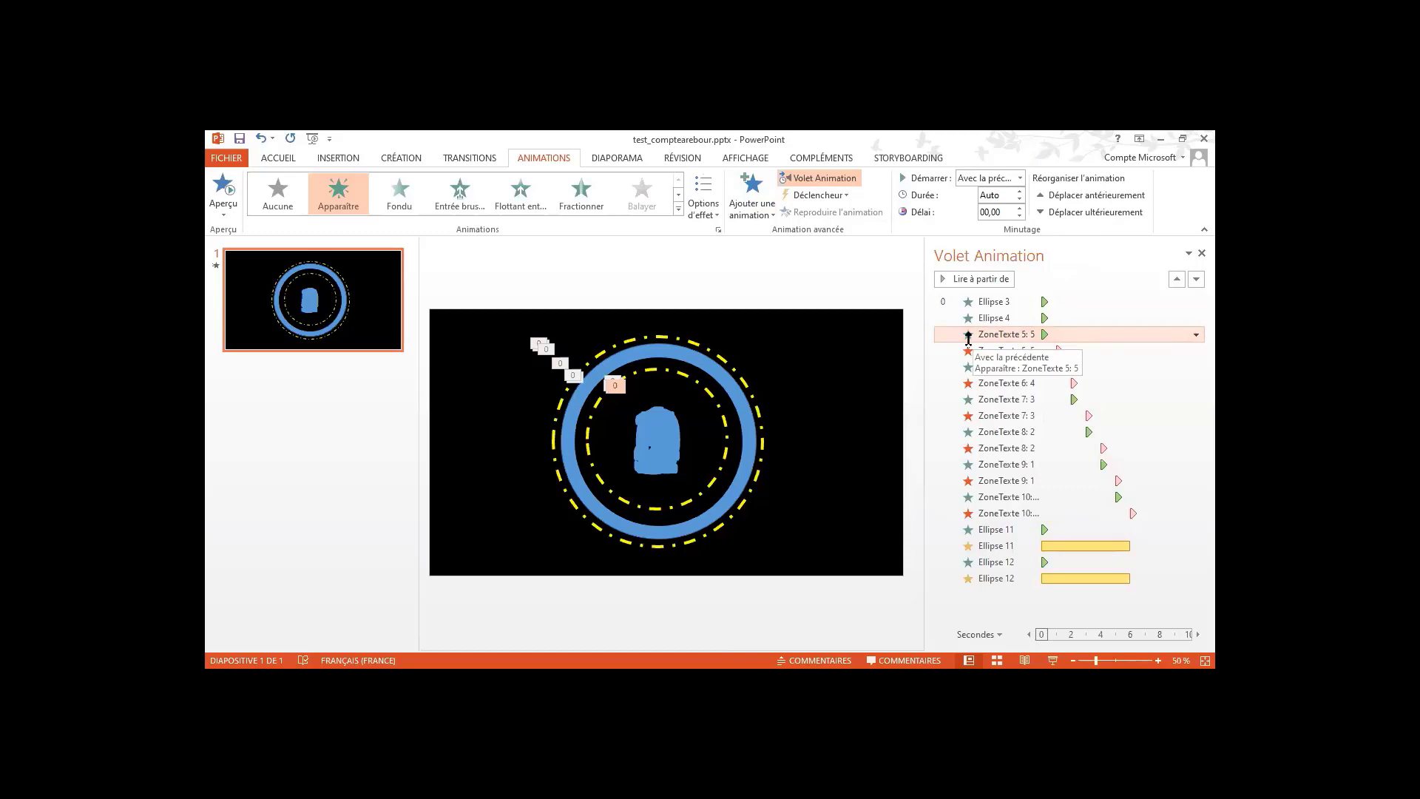
{"action": "left_click", "coordinate": [988, 509]}
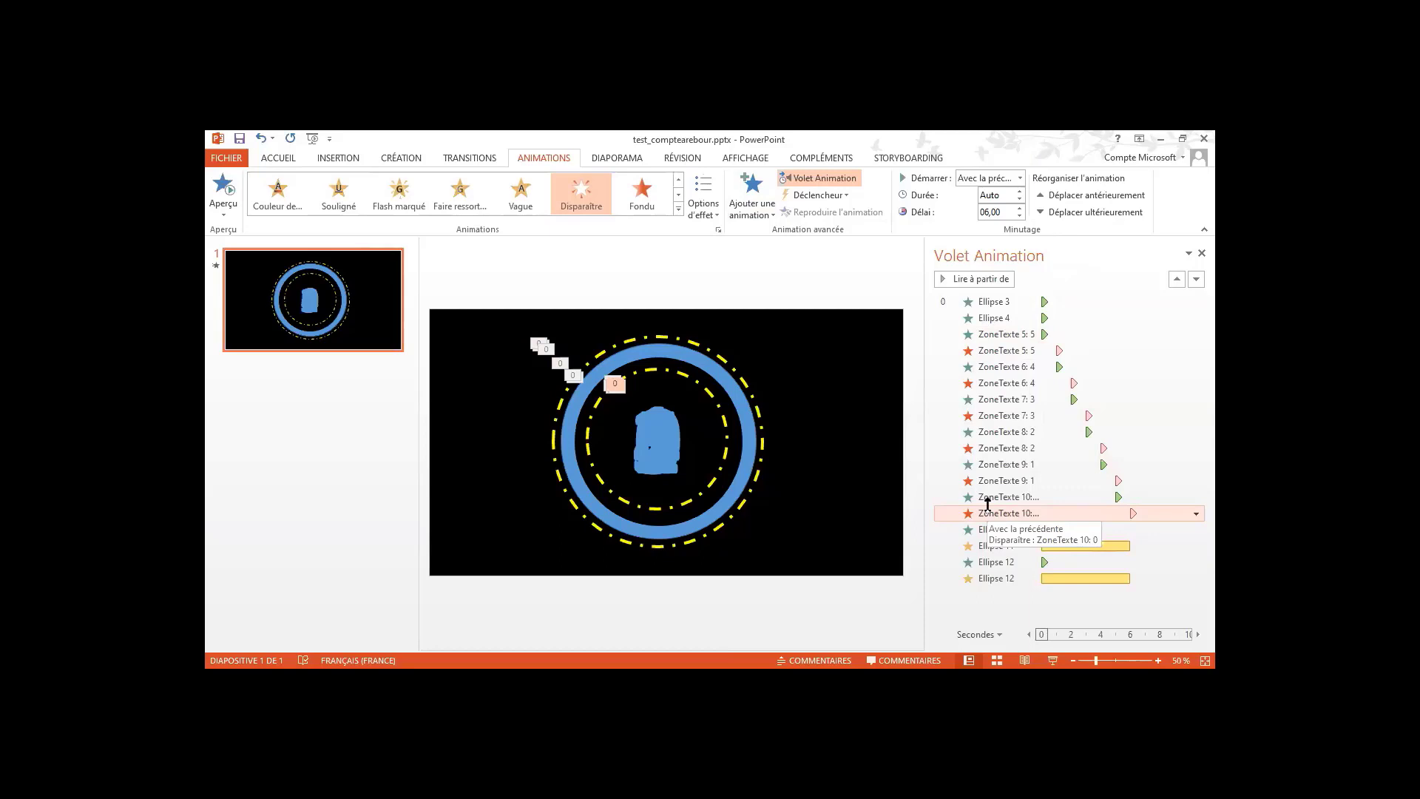
{"action": "left_click", "coordinate": [988, 506]}
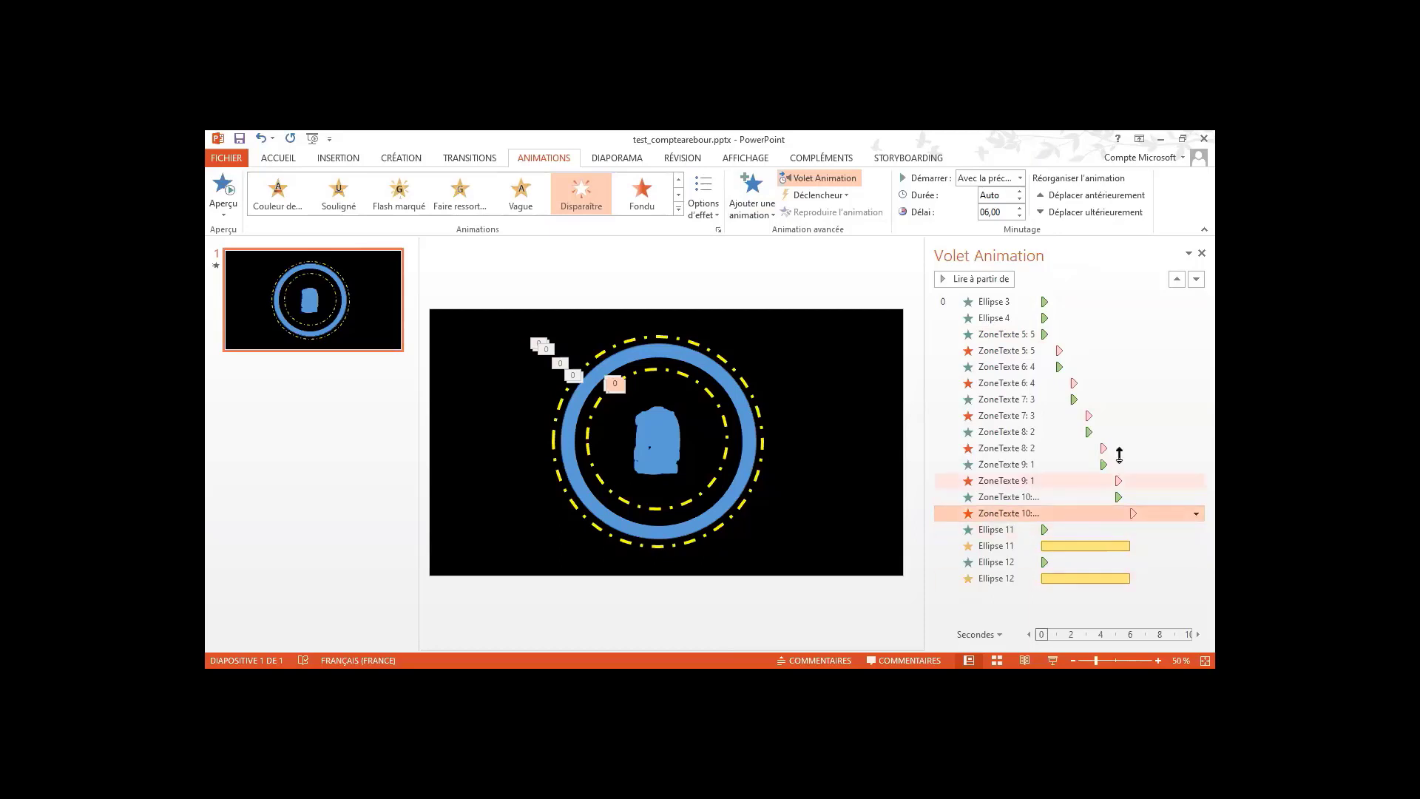